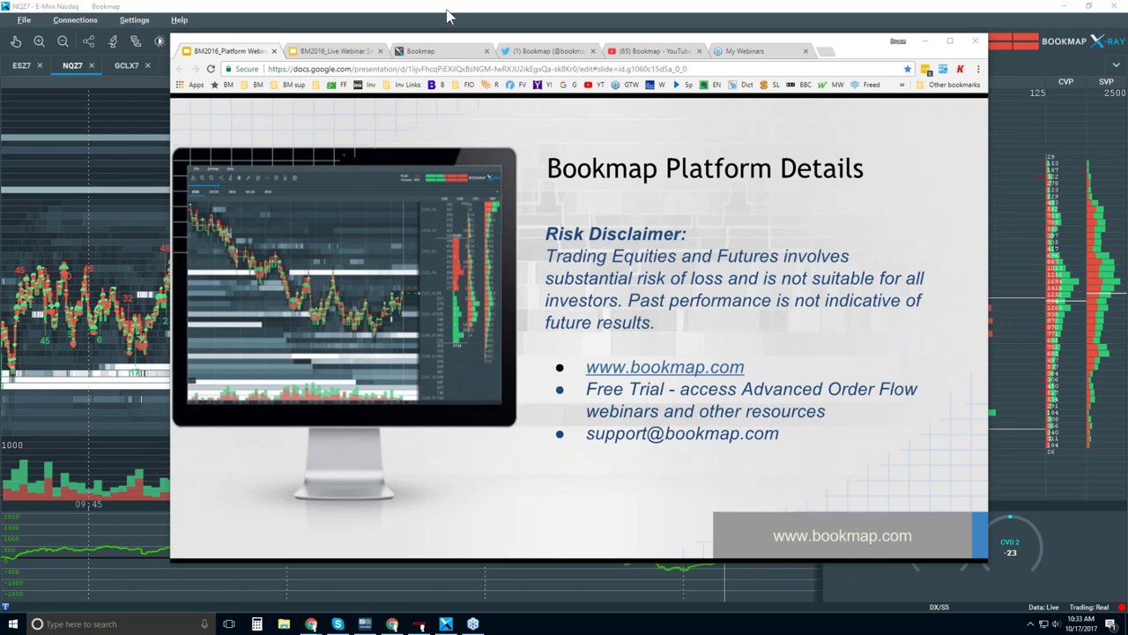
Go to the start of the Bookmap website's home page and explore its intro section.
click(446, 55)
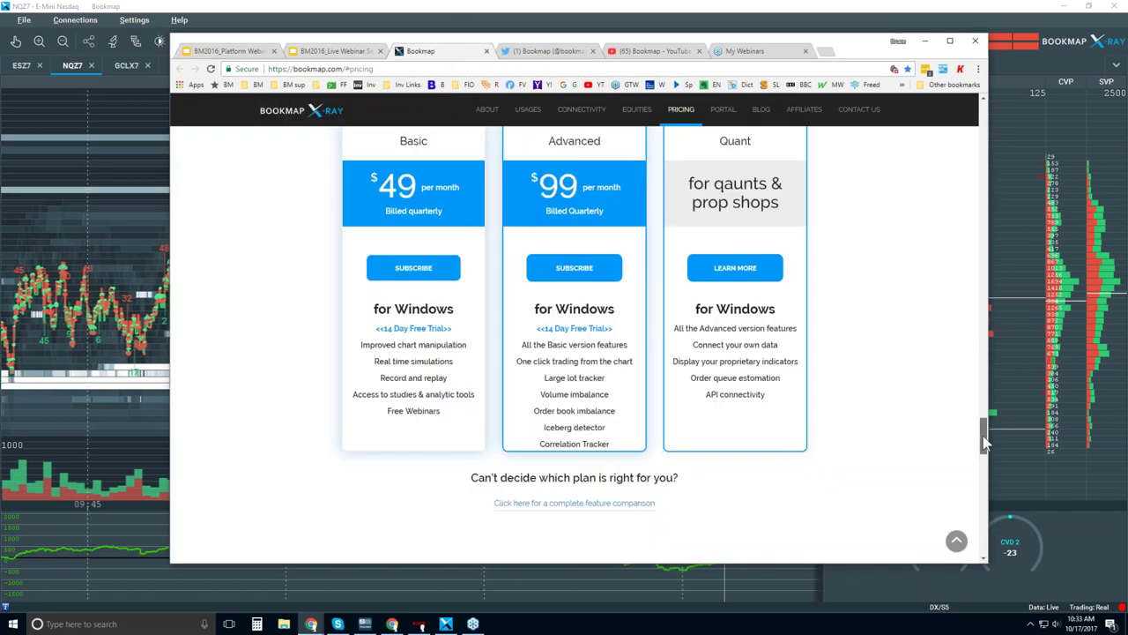
scroll(986, 436, up, 1)
drag(986, 436, 980, 100)
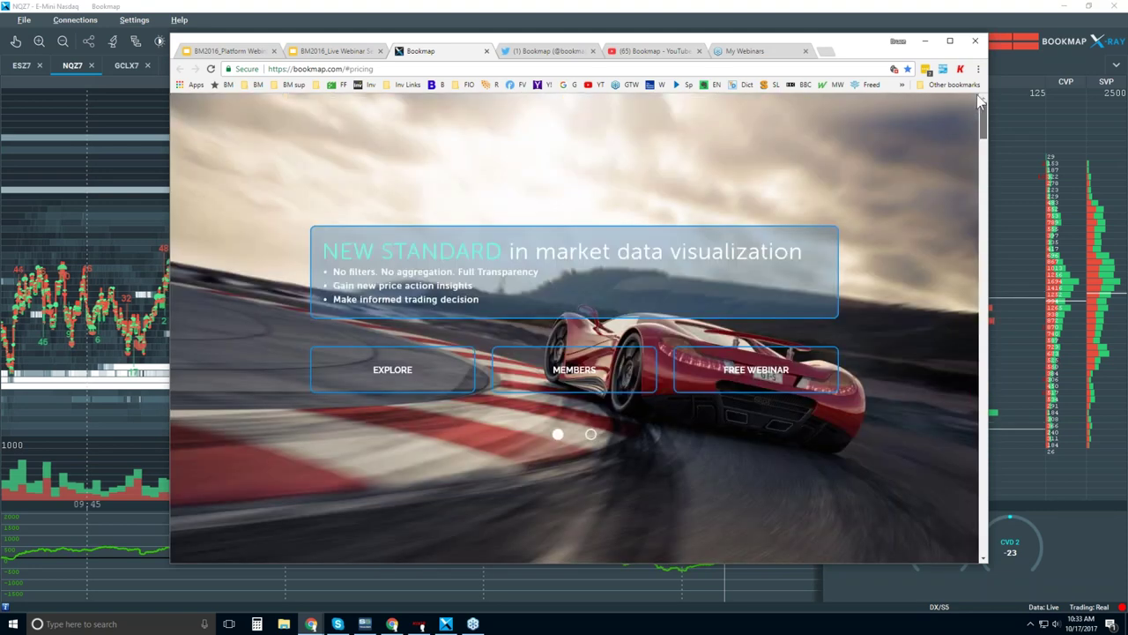
click(418, 368)
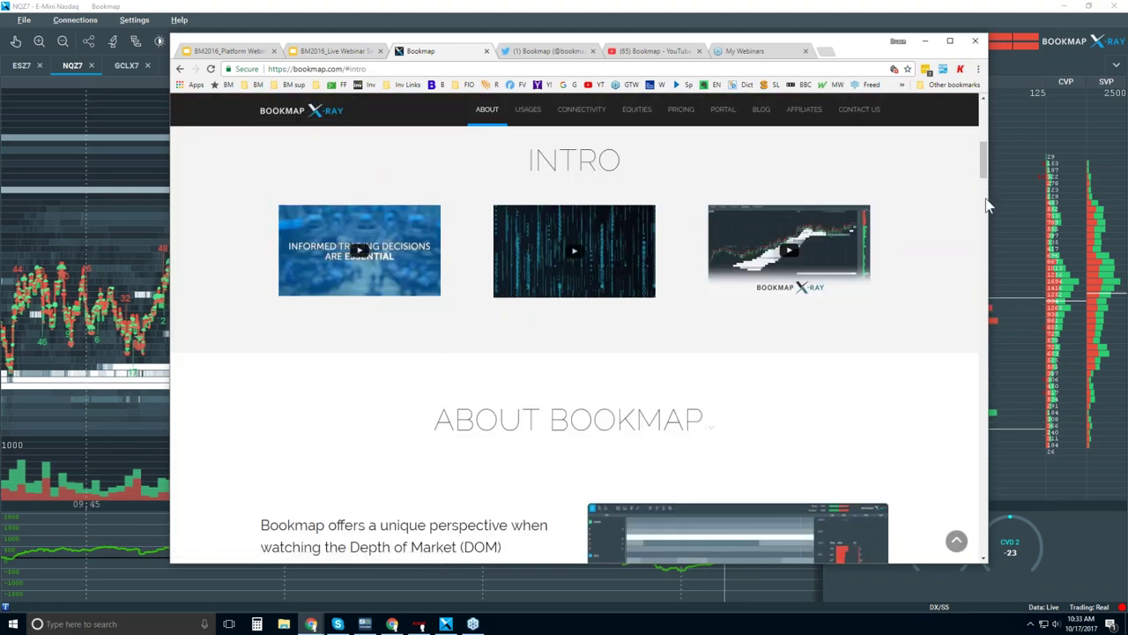
Review the equities, connectivity and pricing sections of the Bookmap website.
drag(983, 157, 989, 333)
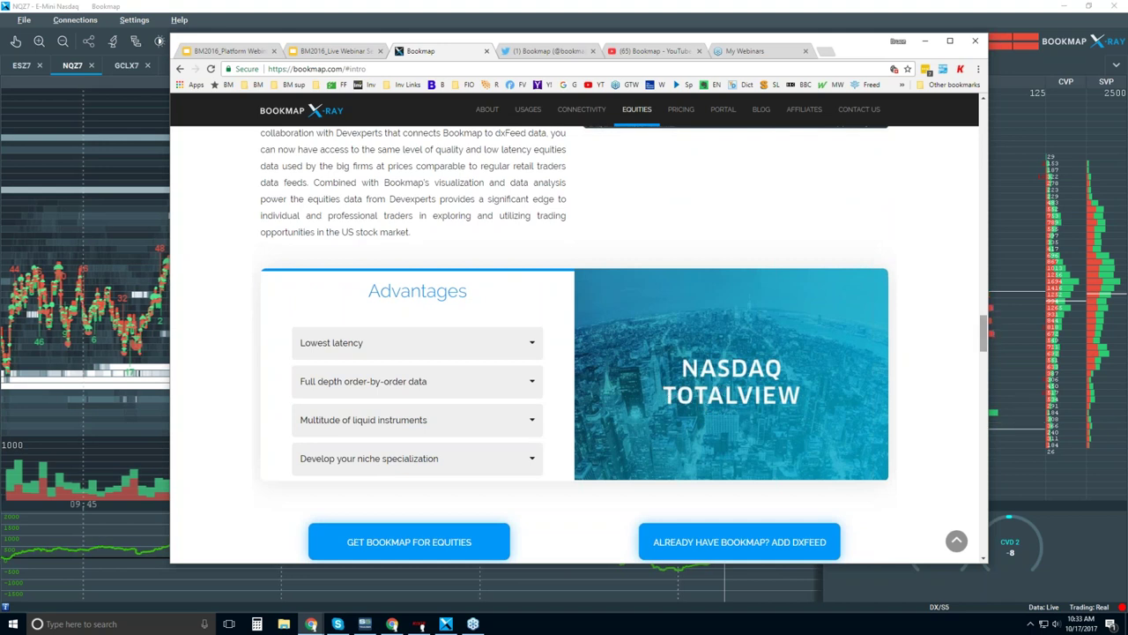
drag(986, 336, 981, 407)
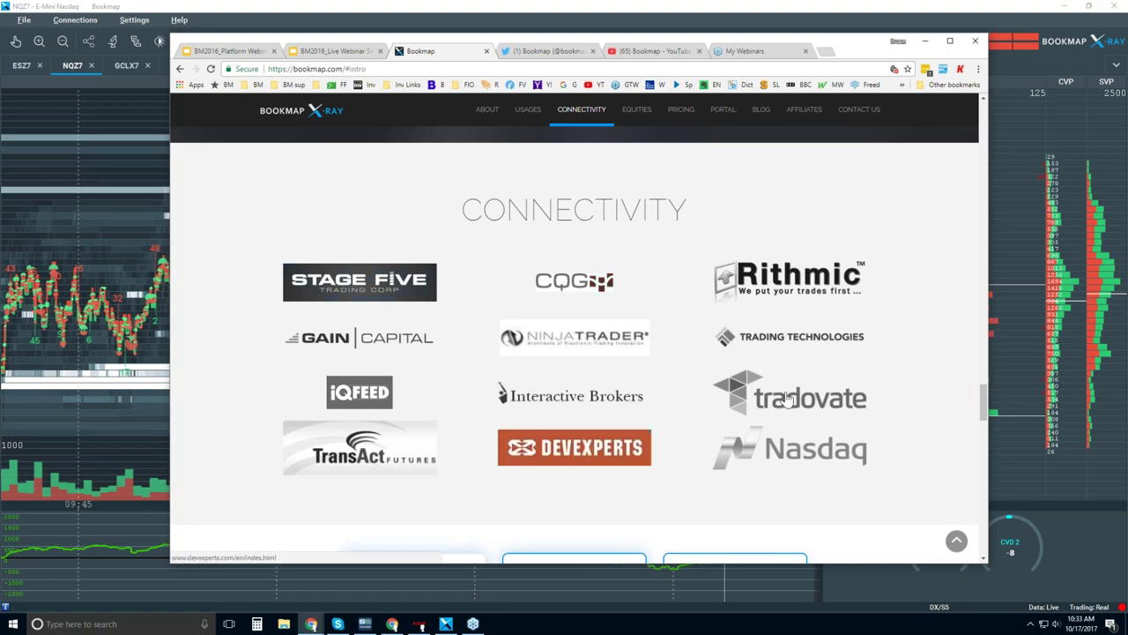
drag(983, 398, 986, 429)
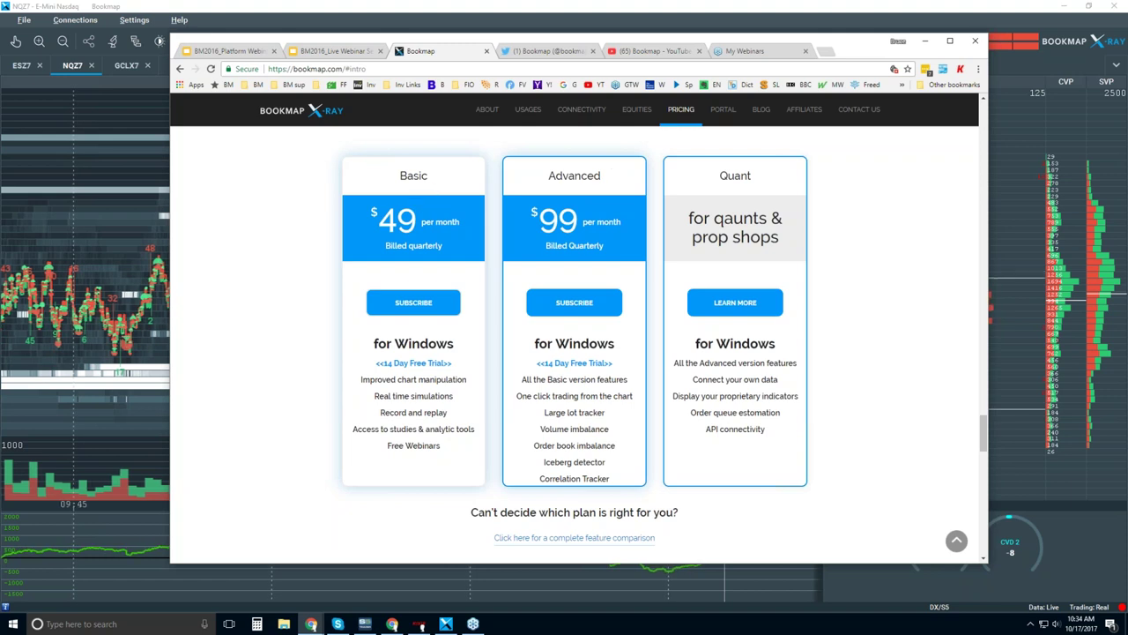
Highlight the Advanced plan's feature list from One click trading from the chart through Correlation Tracker.
drag(535, 395, 620, 483)
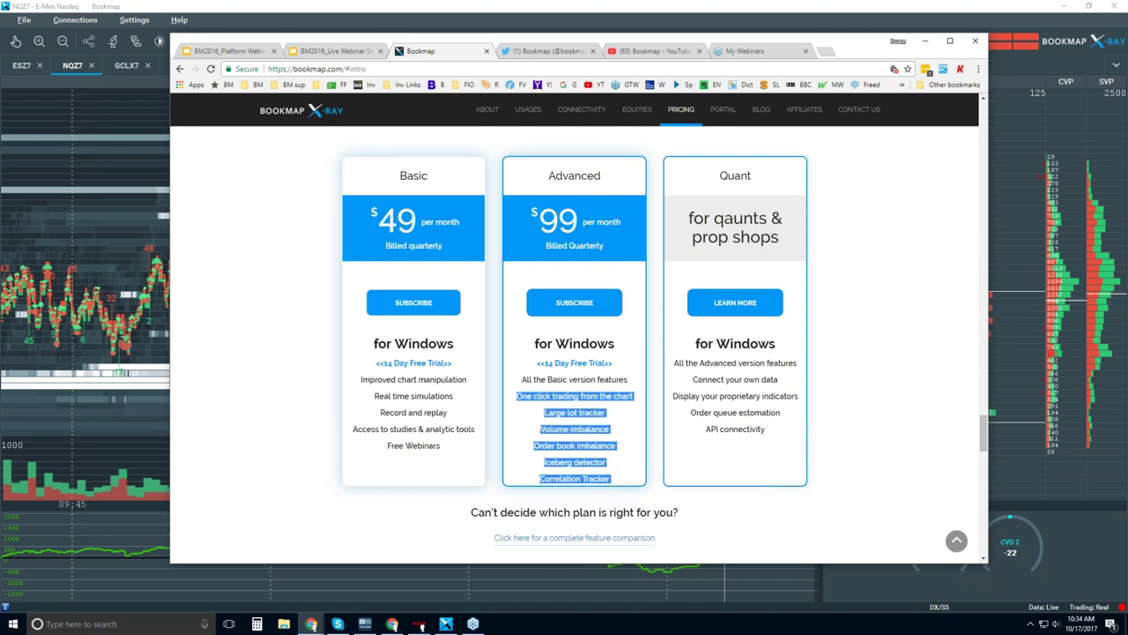
click(571, 398)
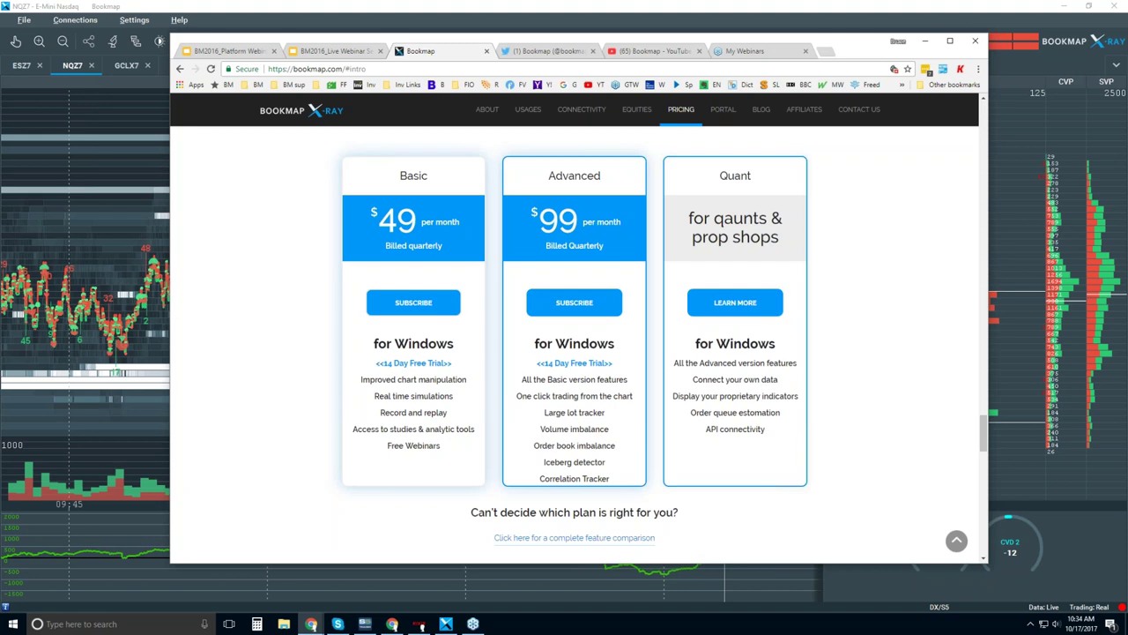
double_click(554, 412)
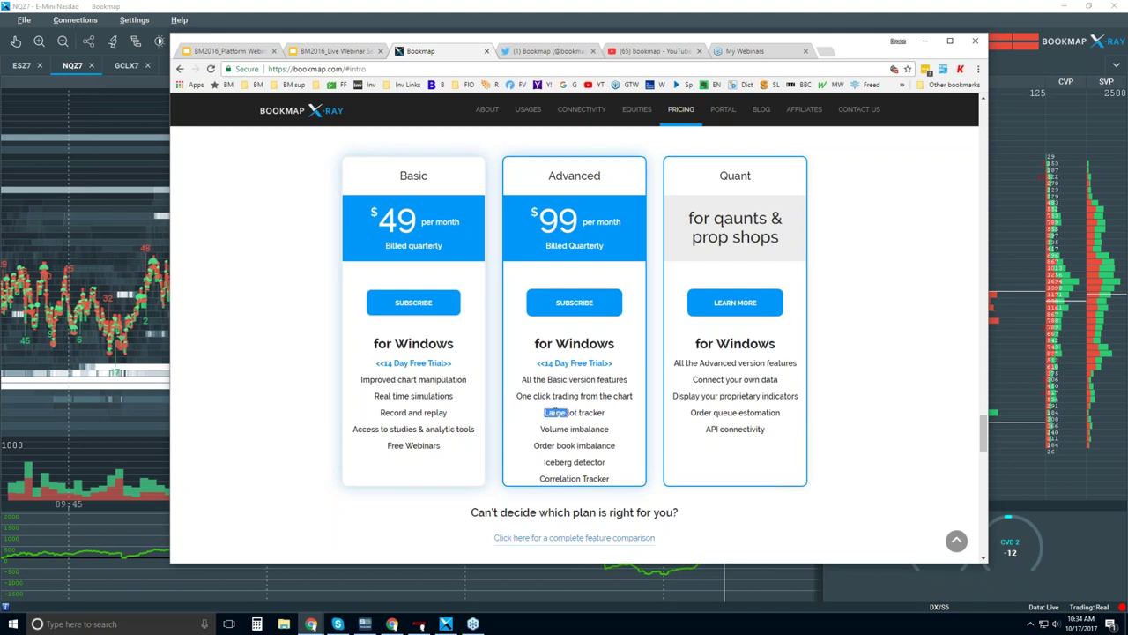
drag(557, 411, 589, 480)
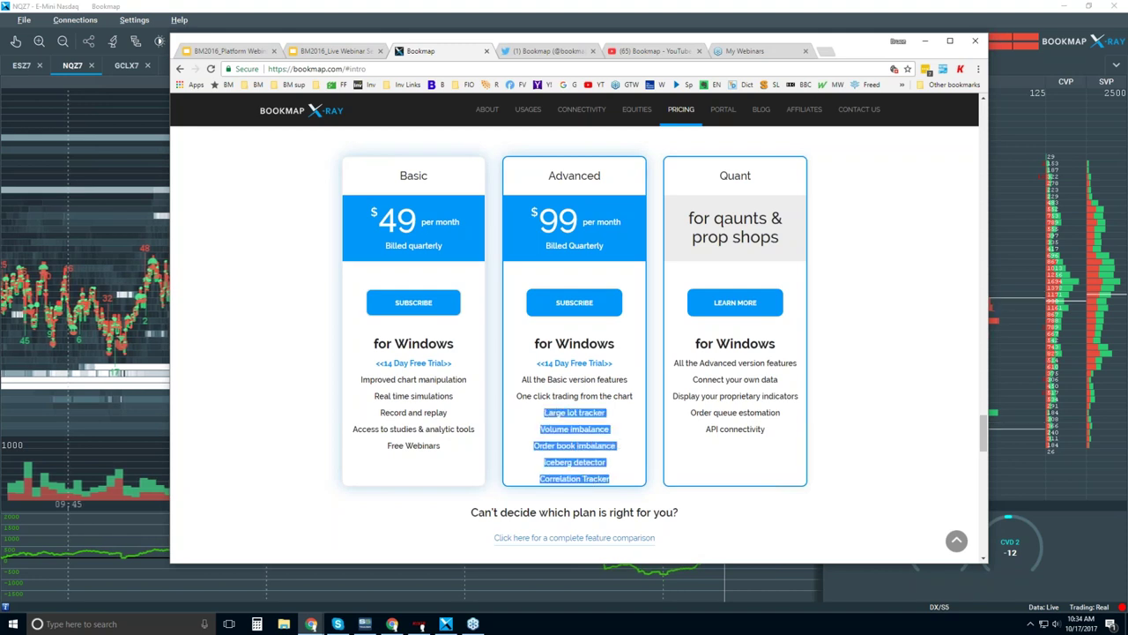
click(575, 427)
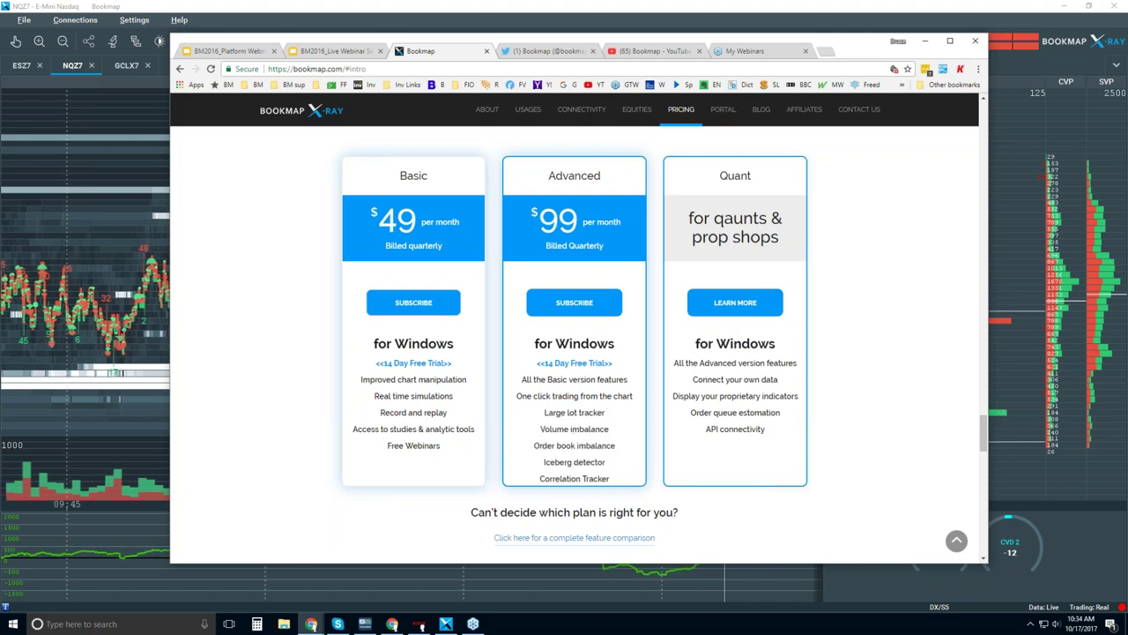
Point out Large lot tracker, Iceberg detector and Correlation Tracker individually in the Advanced plan by highlighting their text.
double_click(571, 412)
drag(570, 412, 595, 417)
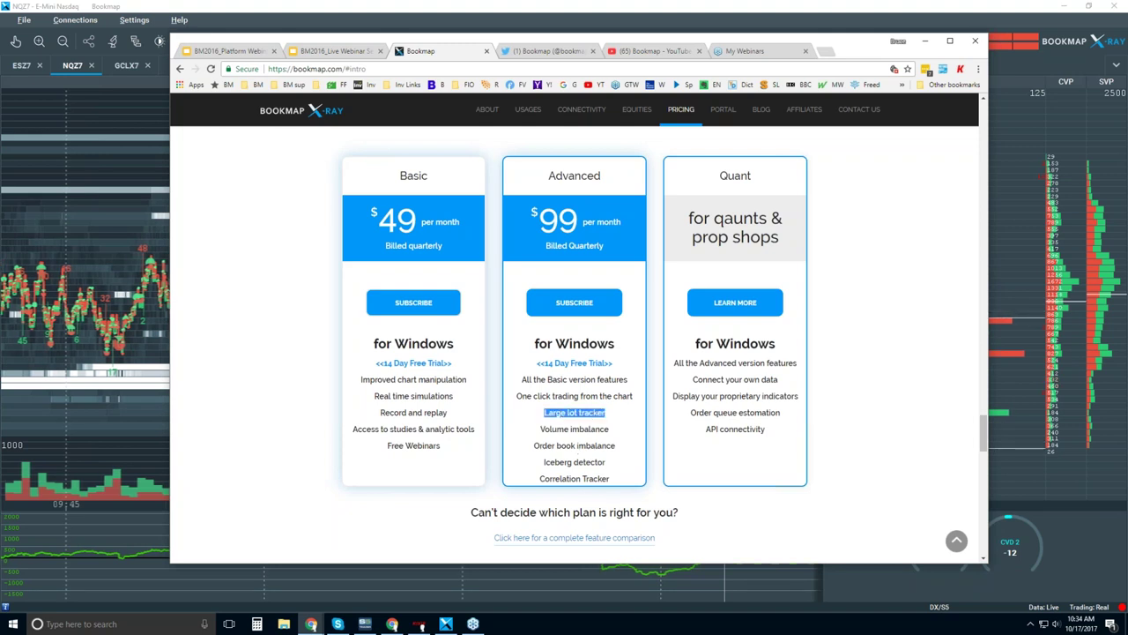
double_click(561, 462)
drag(560, 462, 596, 459)
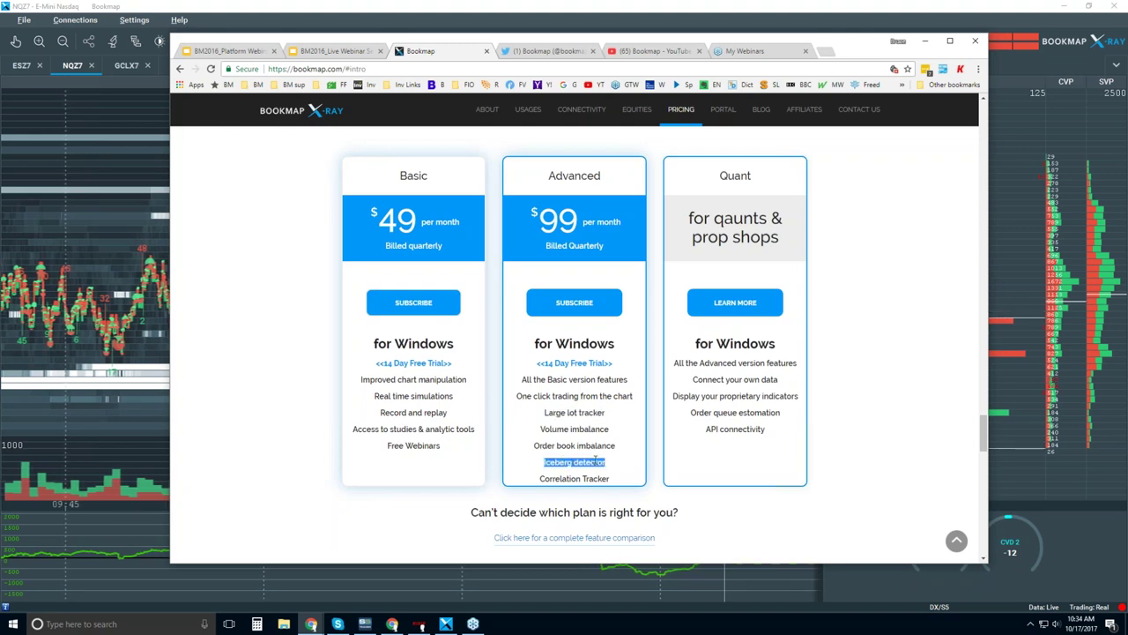
double_click(561, 478)
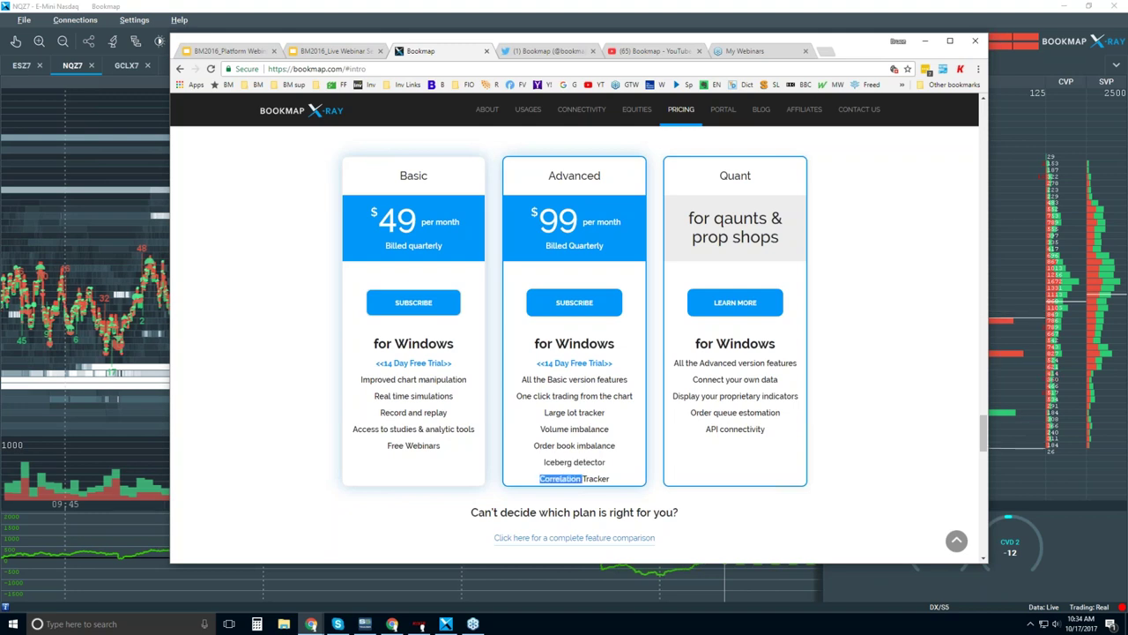
click(580, 478)
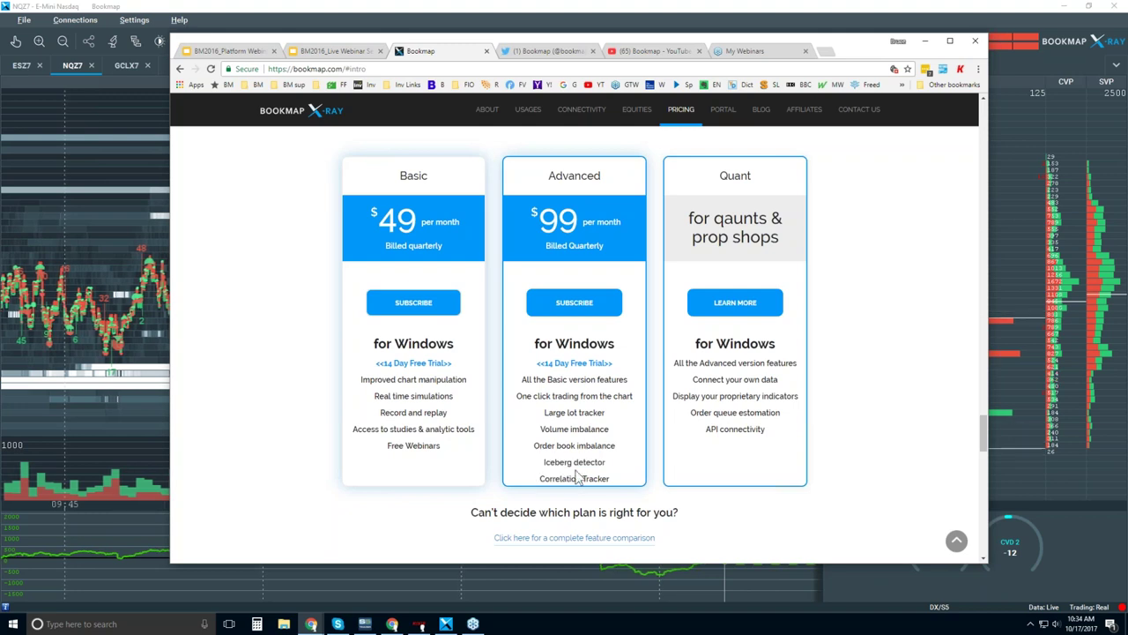
drag(583, 451, 569, 161)
scroll(570, 191, down, 1)
click(826, 264)
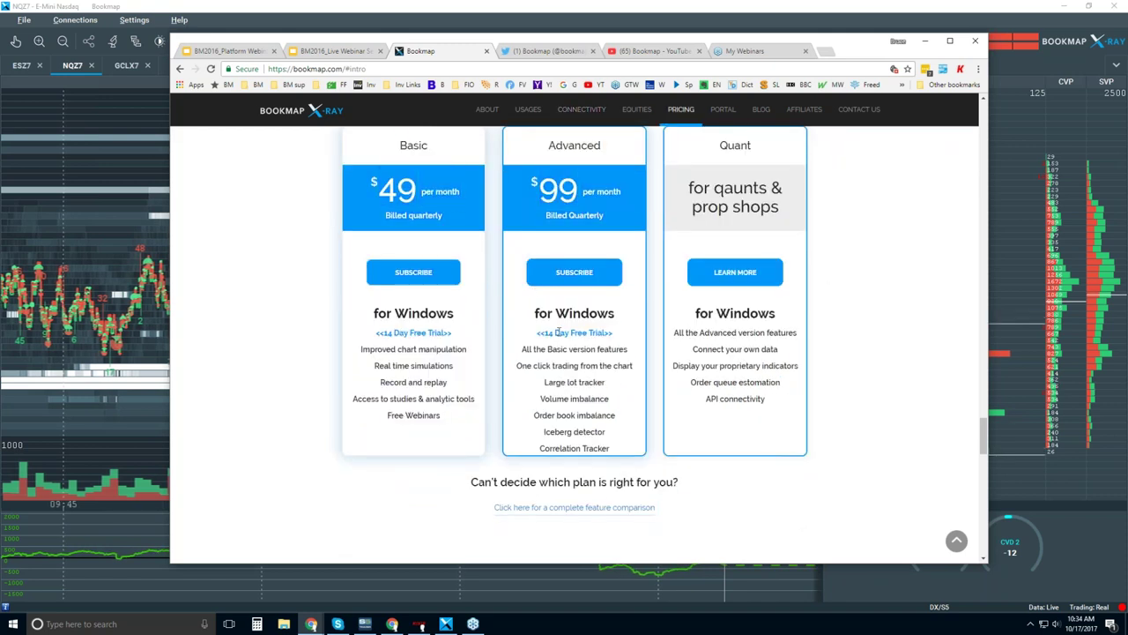
View Bookmap's Twitter profile, and browse its YouTube channel as far as the Features and Components section.
click(554, 51)
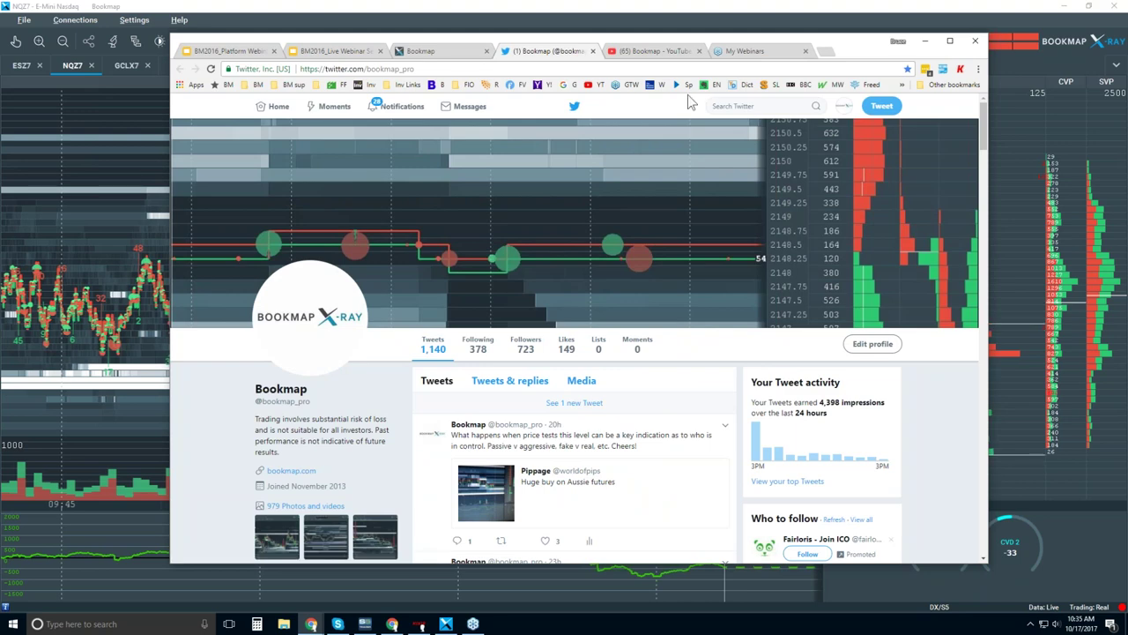
click(646, 51)
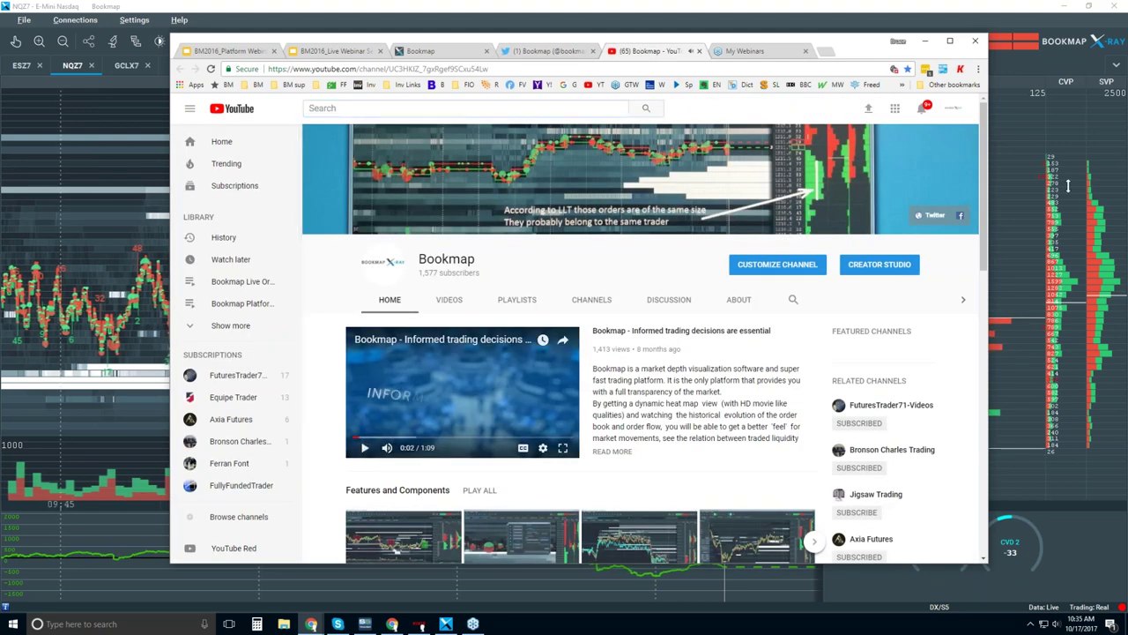
drag(984, 145, 985, 207)
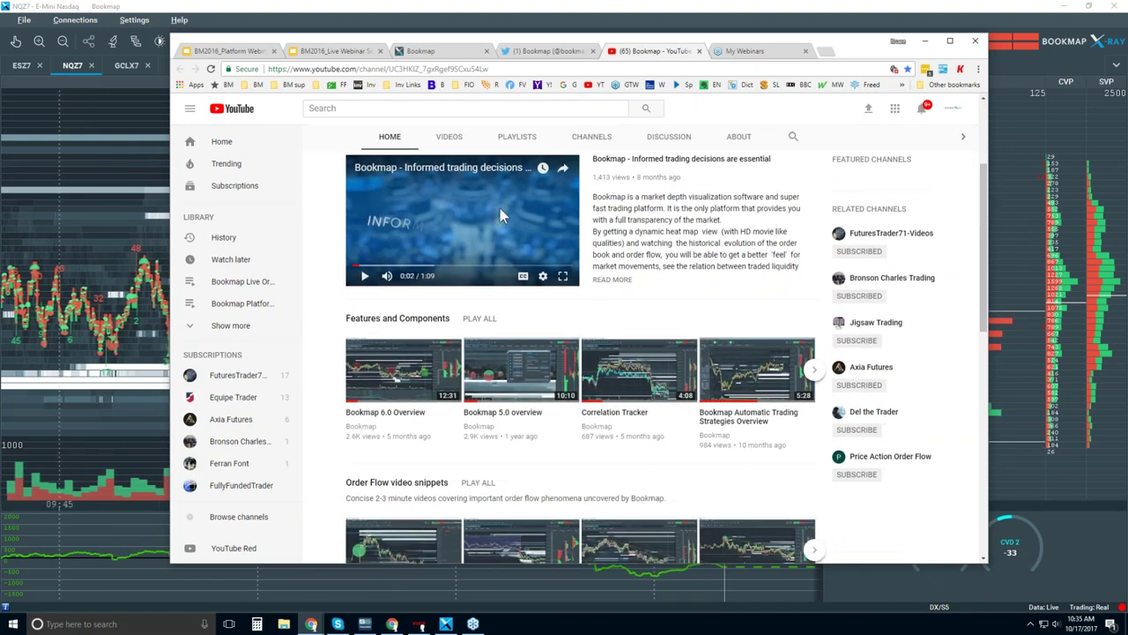
Open the Features and Components playlist in a separate tab and look through its videos.
right_click(377, 326)
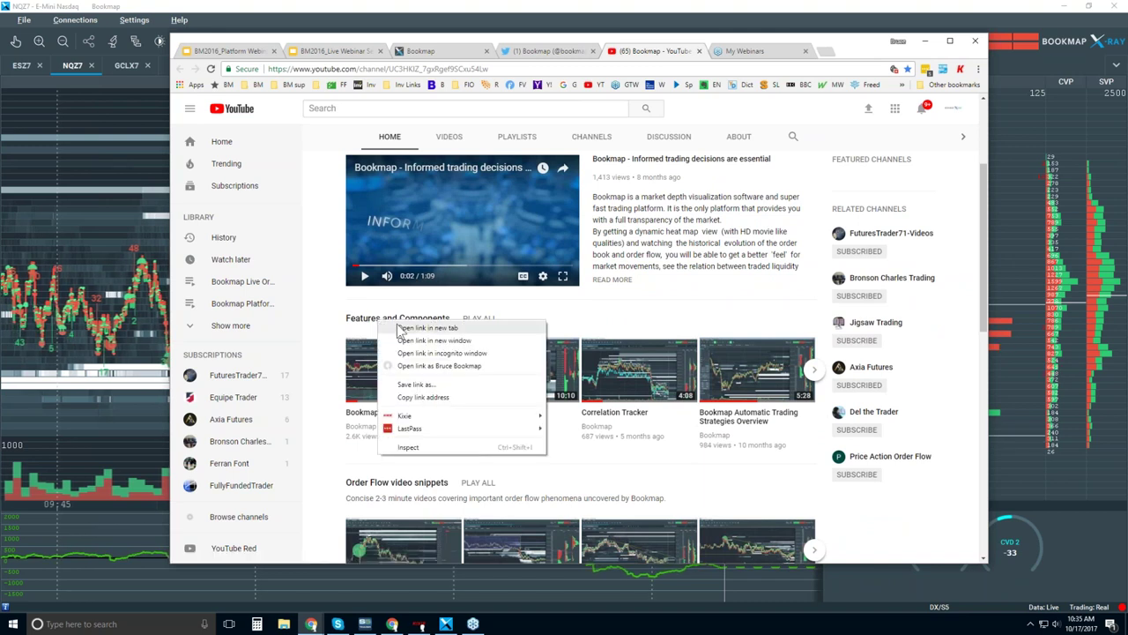
click(406, 335)
key(ctrl+Tab)
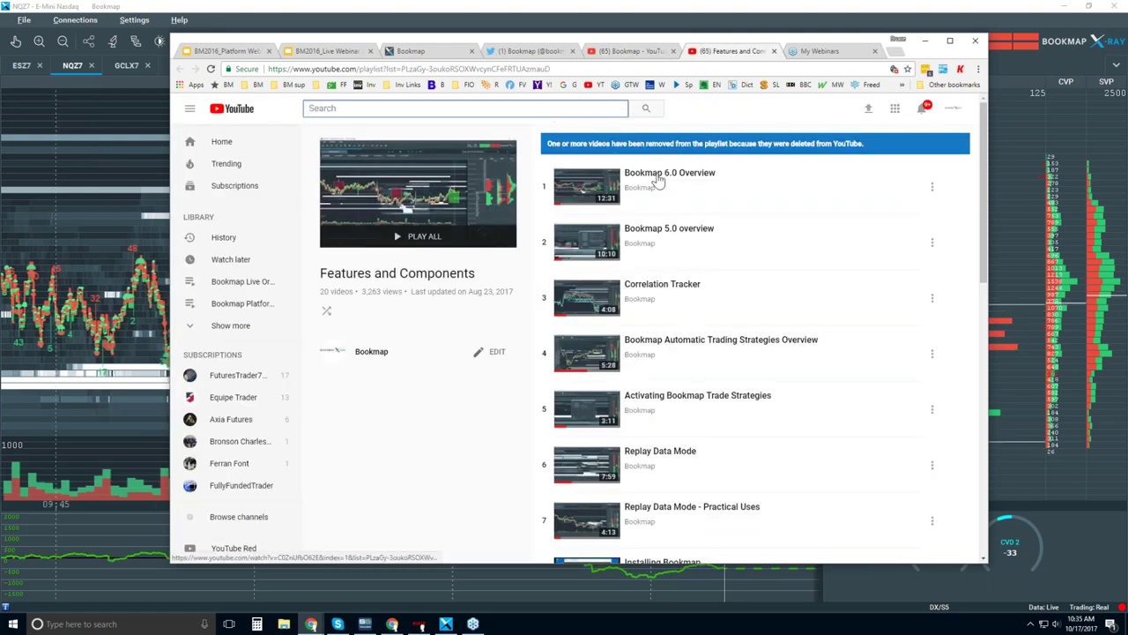
scroll(659, 407, down, 7)
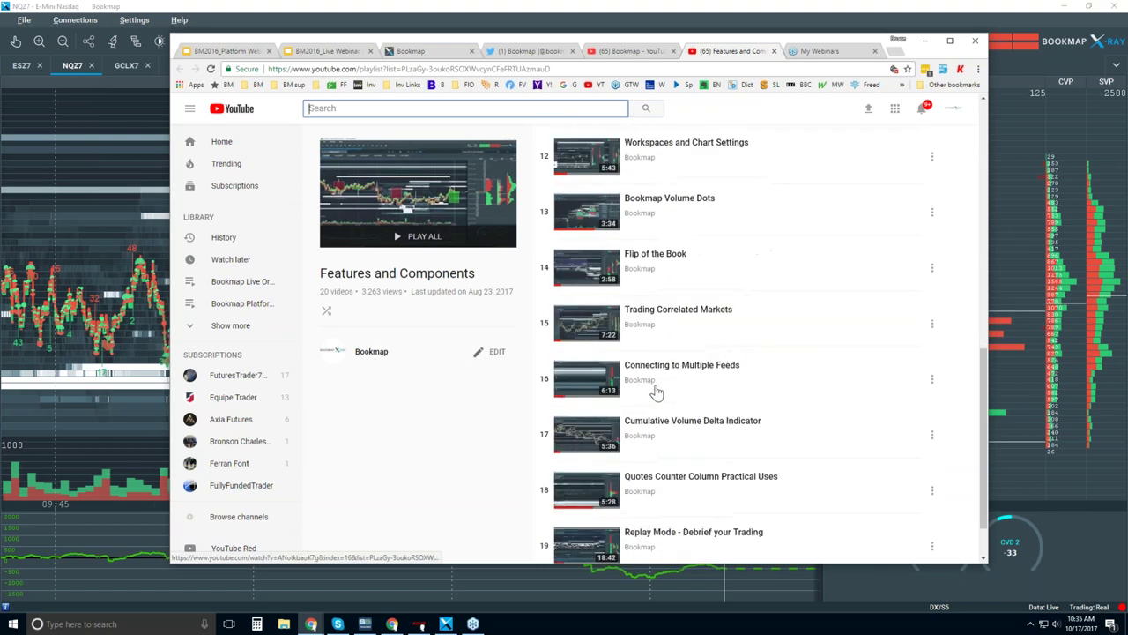
scroll(656, 391, down, 1)
scroll(652, 398, up, 6)
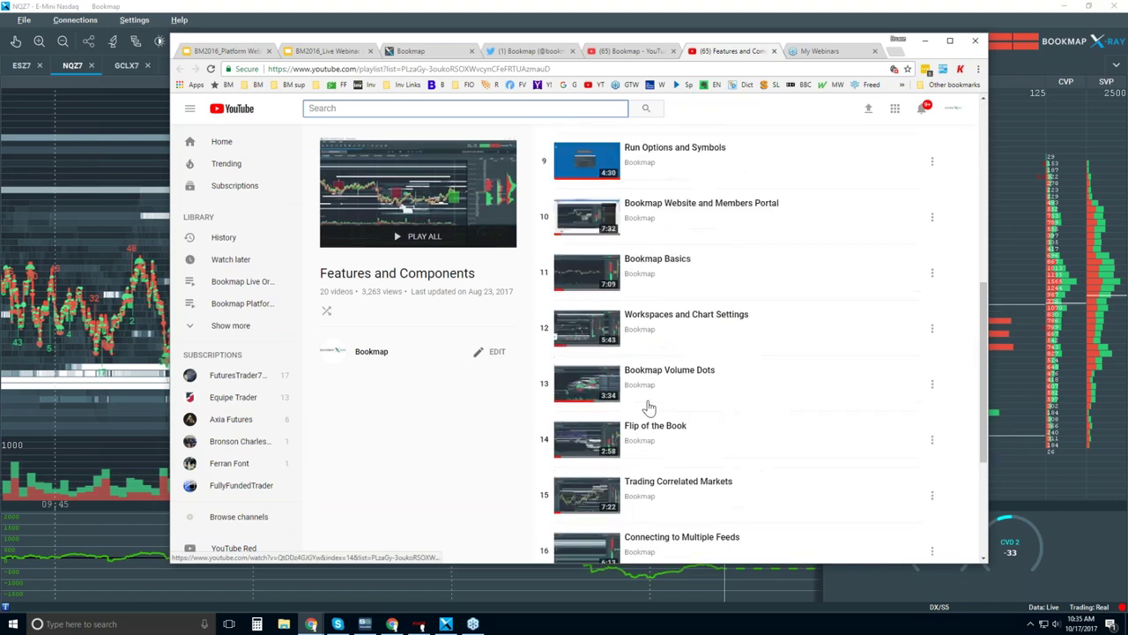
scroll(648, 407, up, 2)
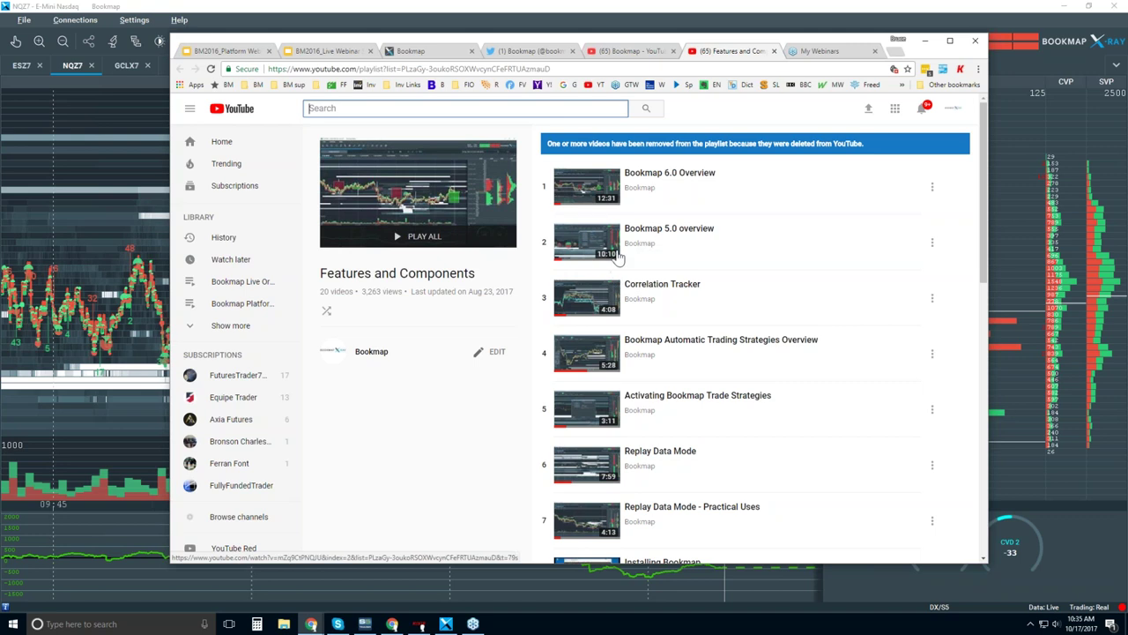
click(663, 177)
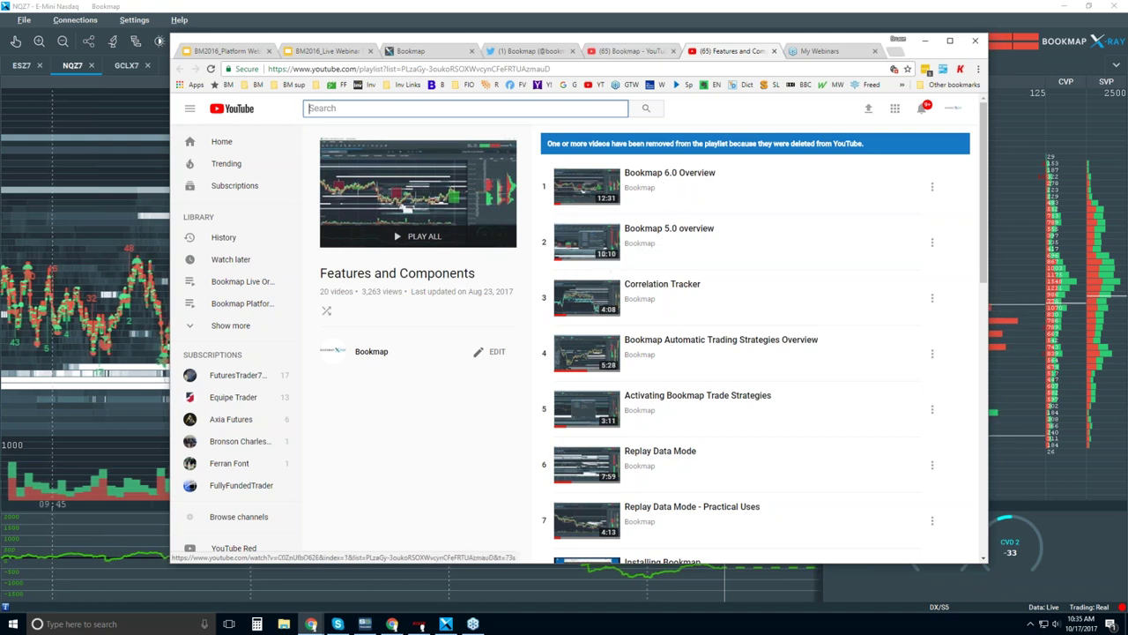
Return to the Bookmap channel page and look through its order flow snippets, Pro Trader series and selected webinars.
key(ctrl+shift+Tab)
scroll(441, 326, down, 3)
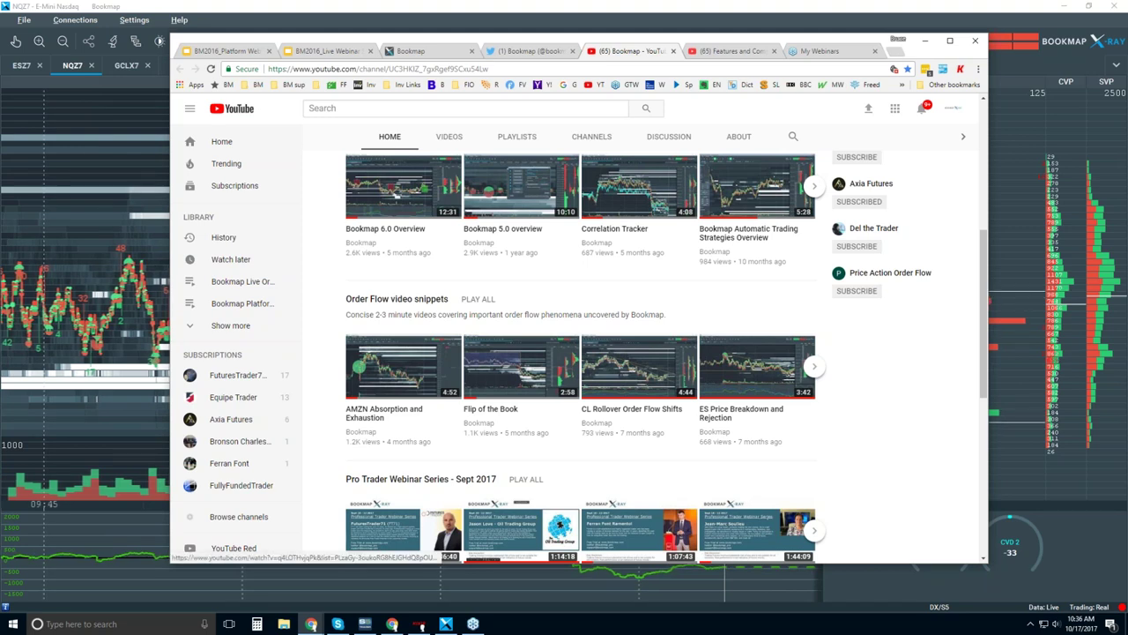
scroll(580, 352, down, 2)
scroll(580, 352, down, 1)
scroll(687, 282, down, 1)
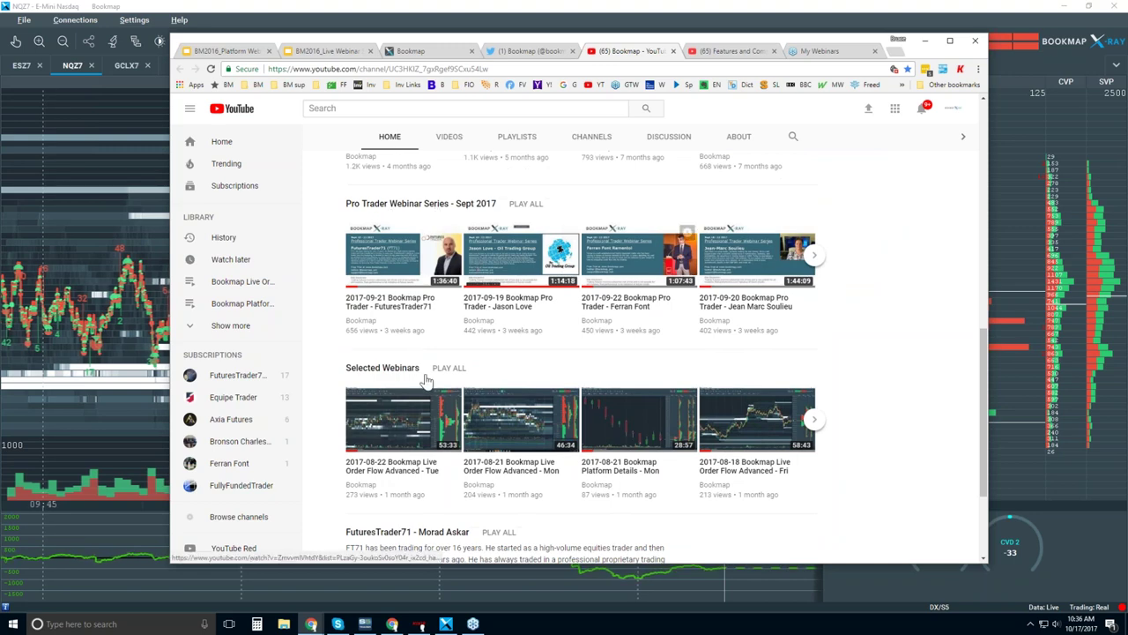
scroll(432, 377, down, 1)
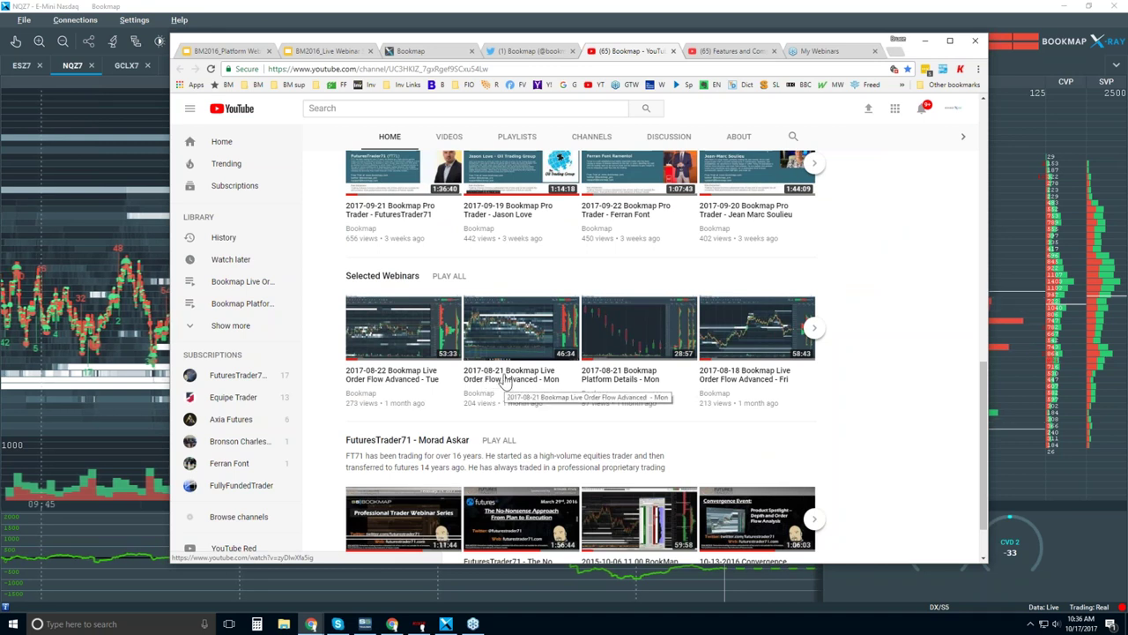
scroll(506, 377, down, 1)
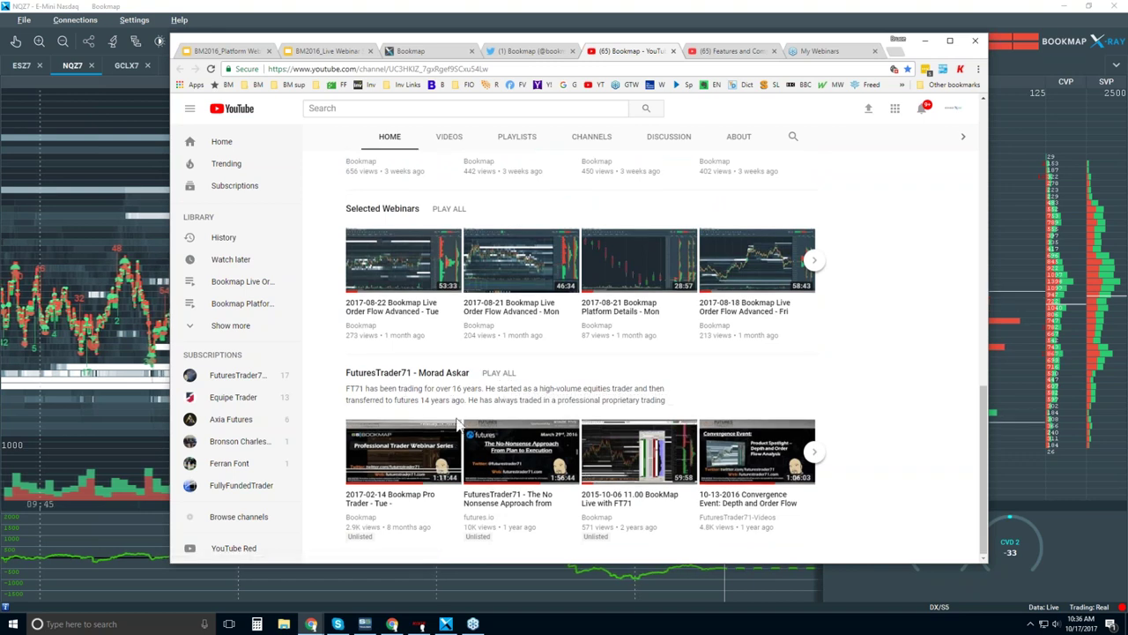
scroll(445, 458, up, 12)
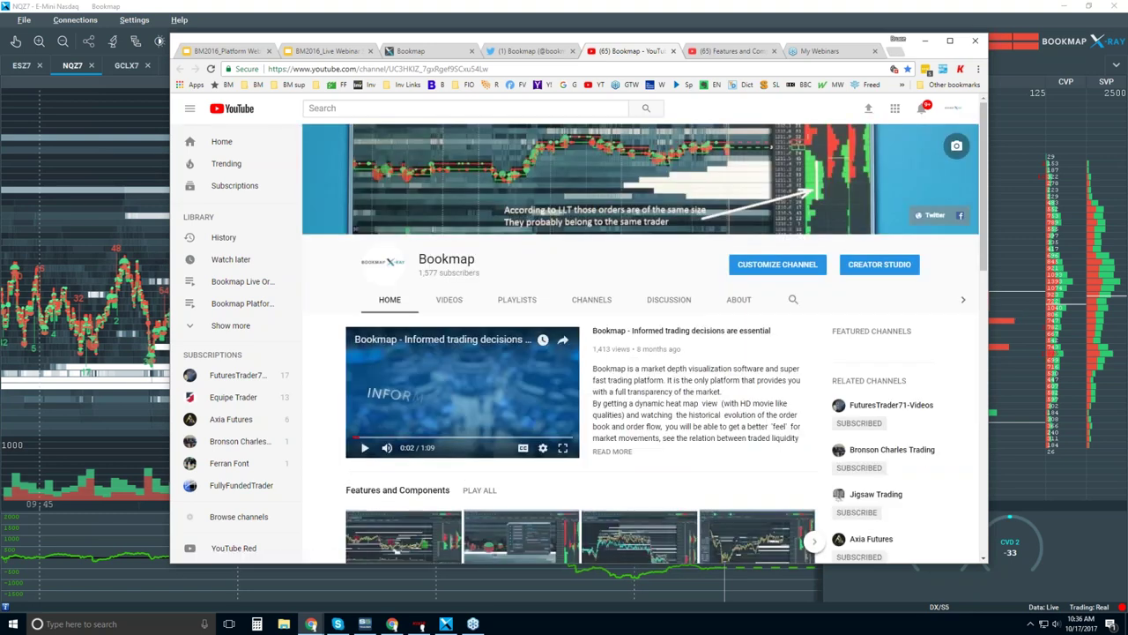
Switch to the Bookmap platform and collapse the indicator pane beneath the NQZ7 chart.
click(300, 11)
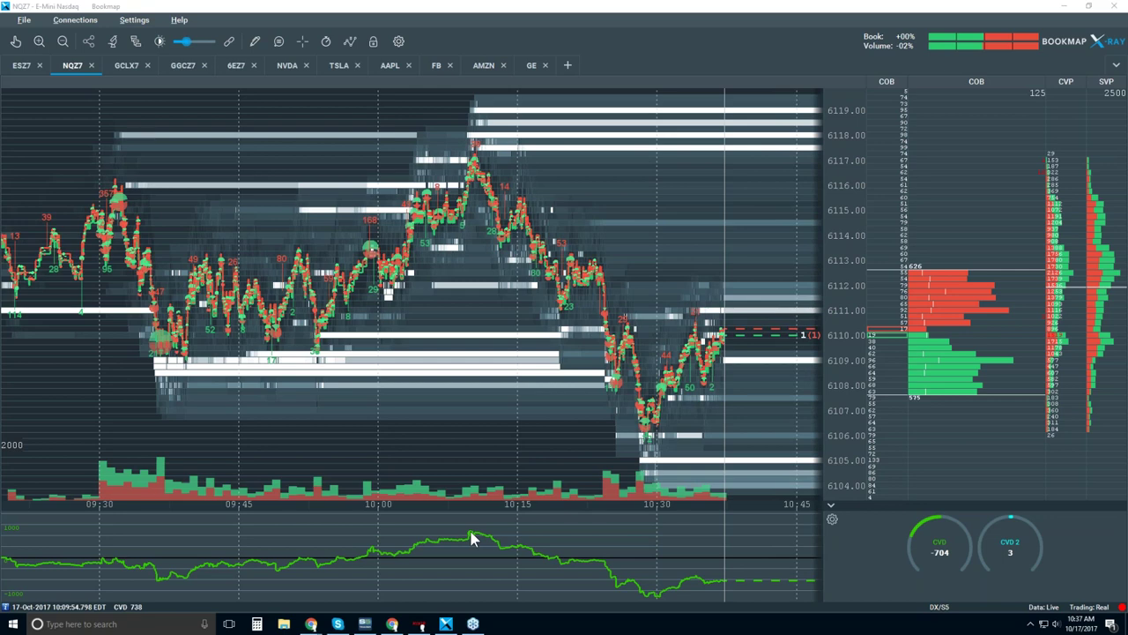
click(831, 507)
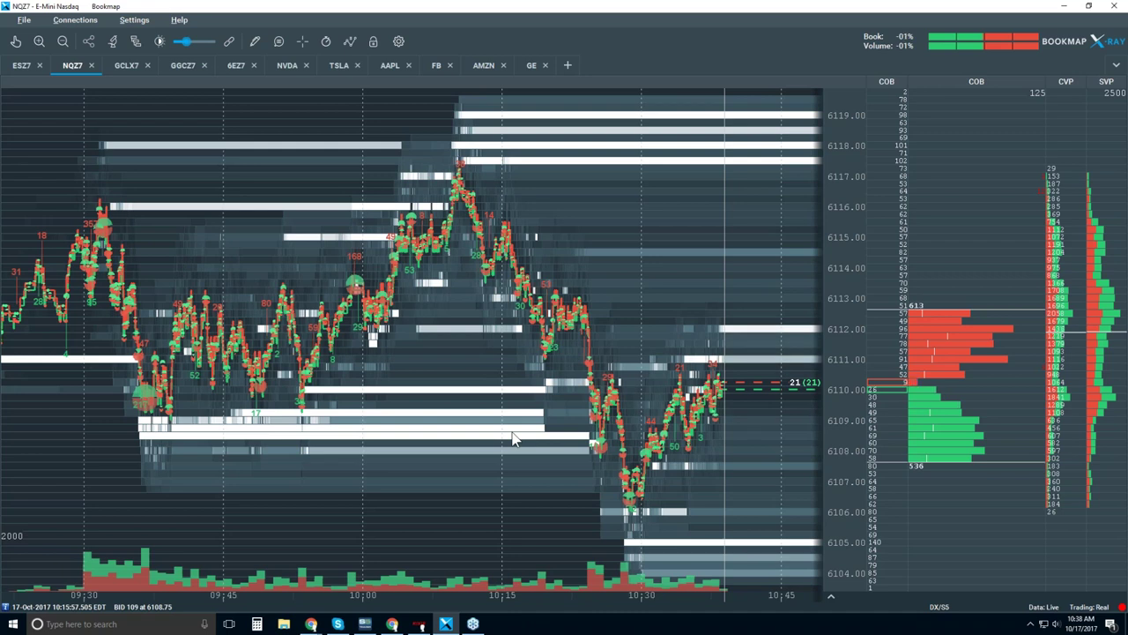
Show candlestick bars on the NQZ7 chart and hide the volume dots, best bid/ask, indicators, heatmap and extended layers.
click(349, 46)
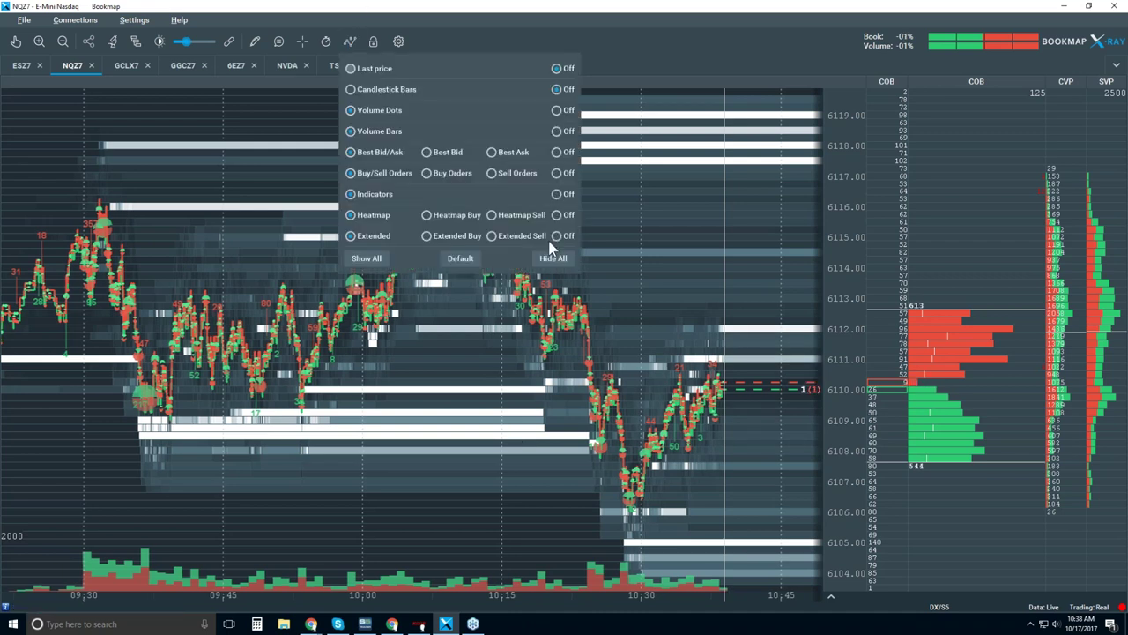
click(374, 91)
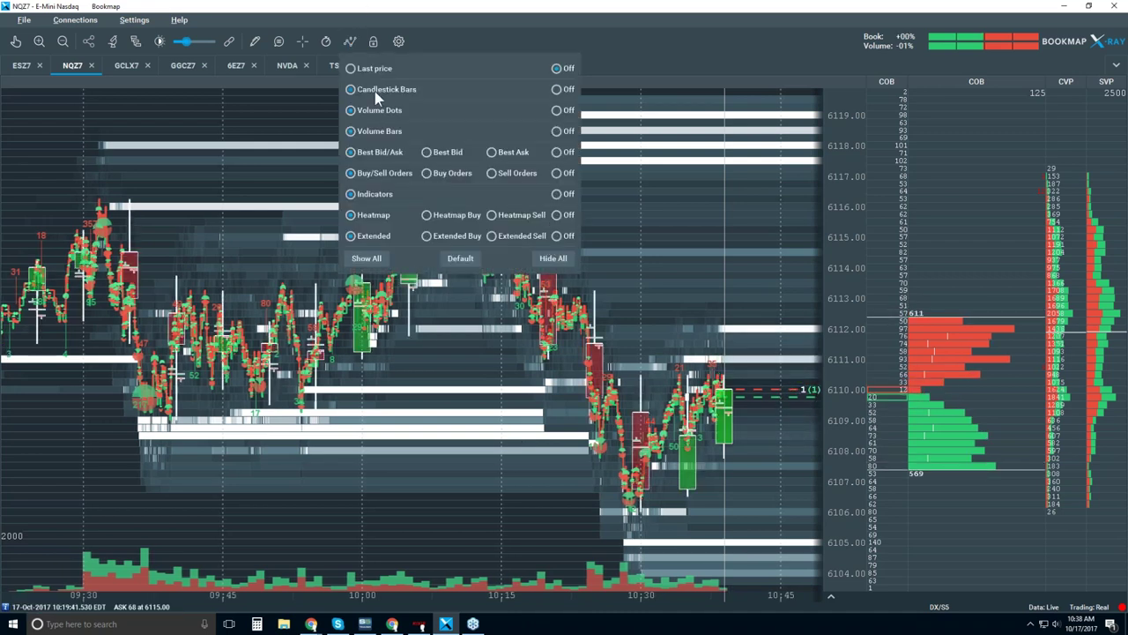
click(559, 110)
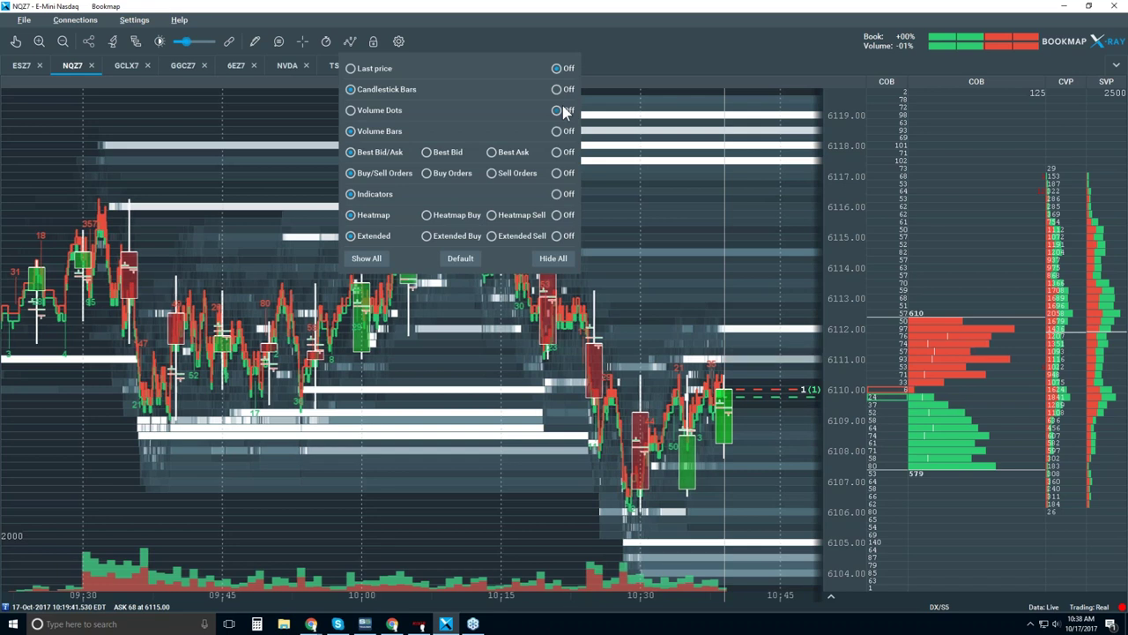
click(557, 151)
click(557, 194)
click(557, 215)
click(557, 235)
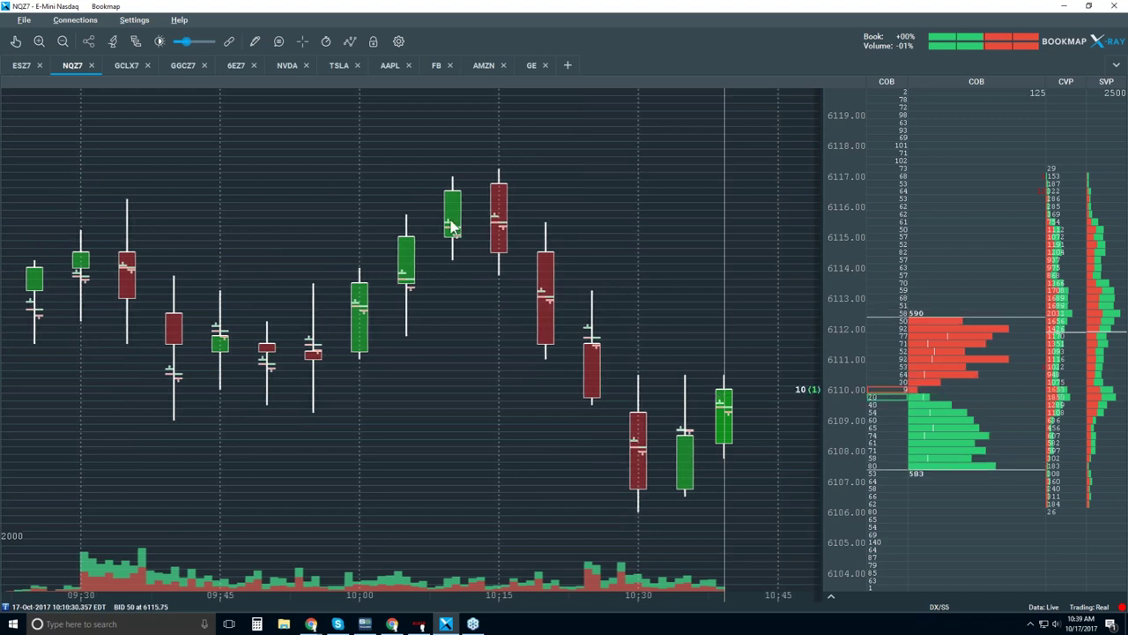
Turn off the total VWAP and bid/ask VWAP display in the Candlesticks study configuration.
click(113, 42)
click(467, 452)
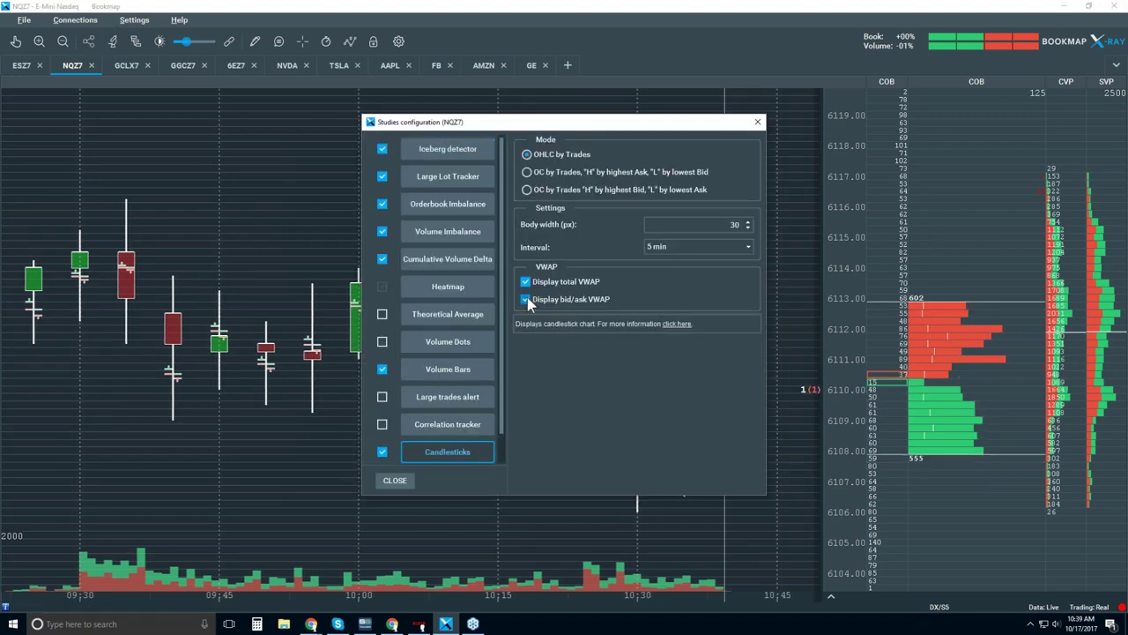
drag(568, 130, 587, 120)
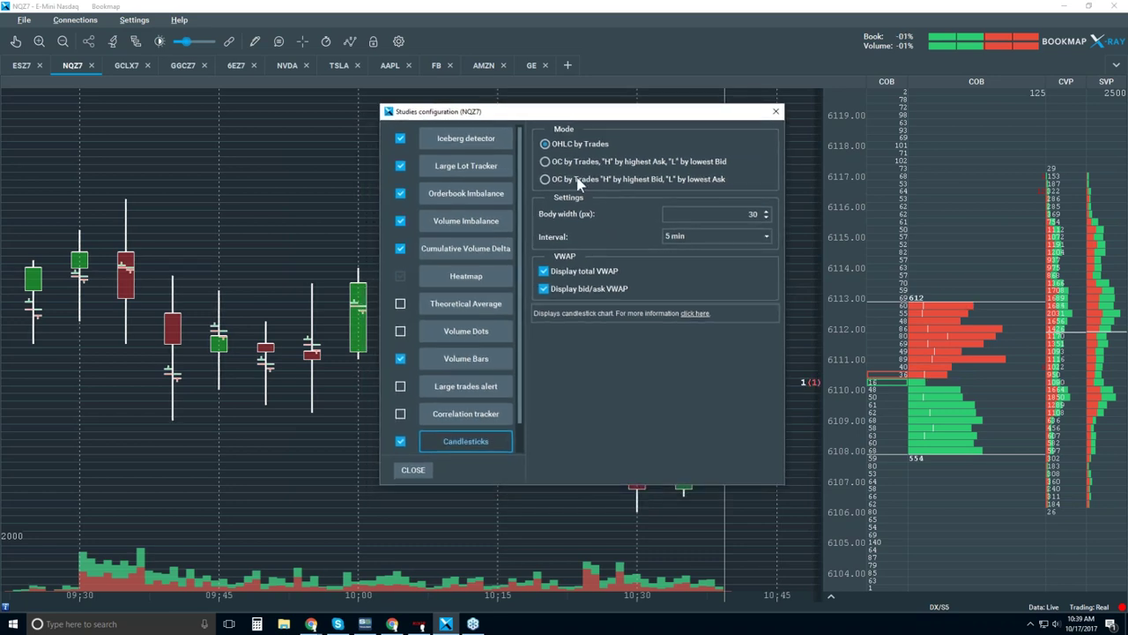
click(544, 290)
click(544, 271)
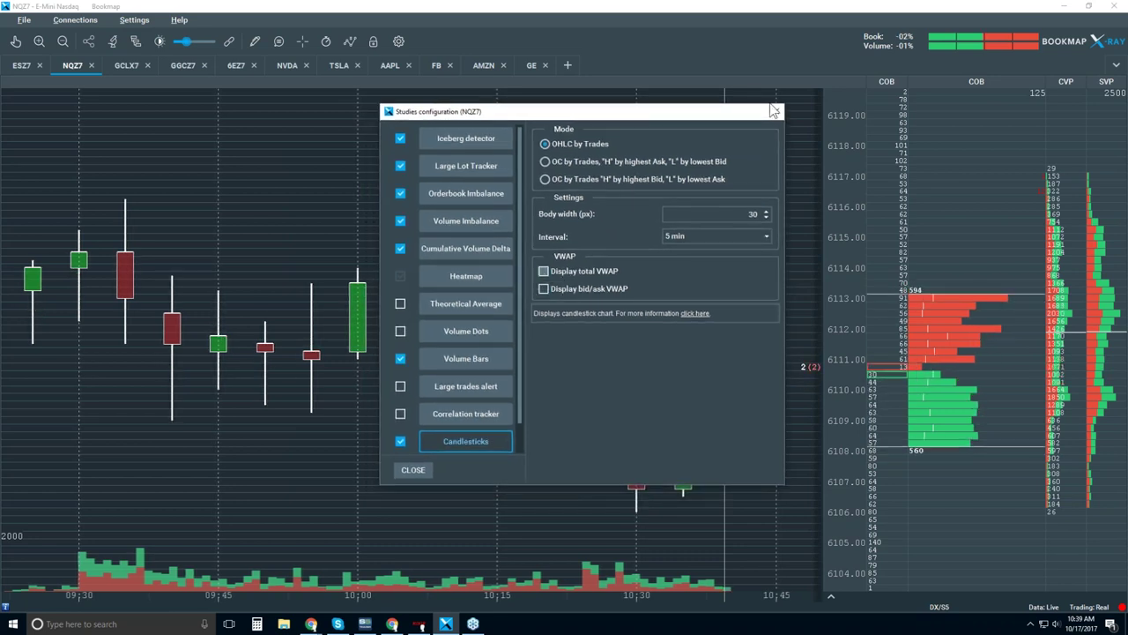
click(775, 111)
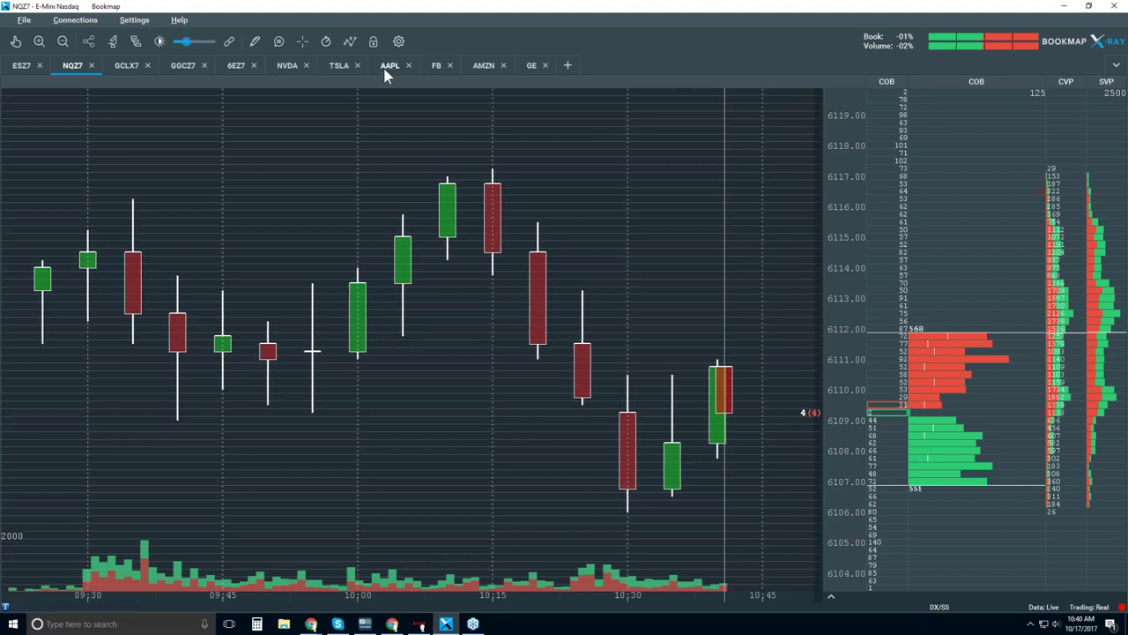
Show the best bid/ask lines and the volume dots again together with the candlesticks.
click(349, 40)
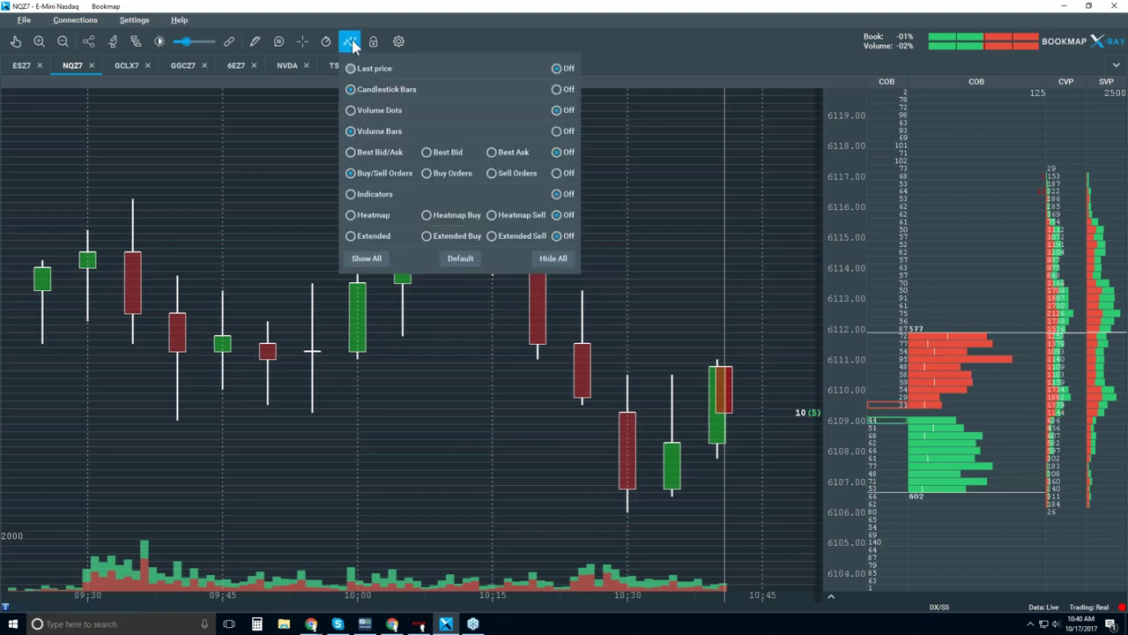
click(386, 150)
click(230, 157)
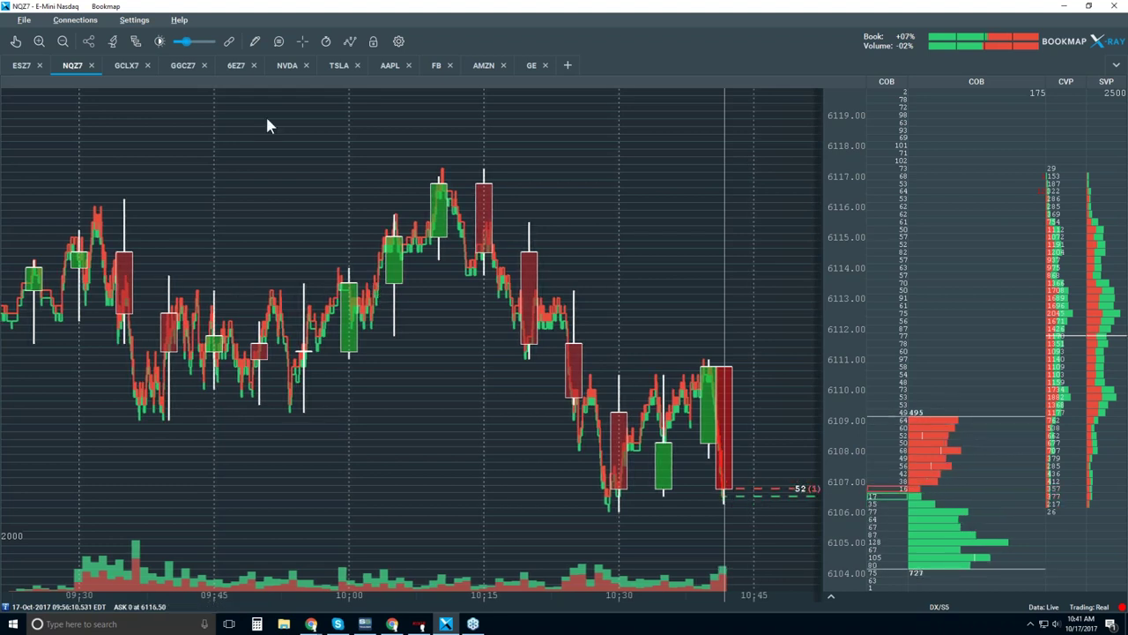
click(349, 41)
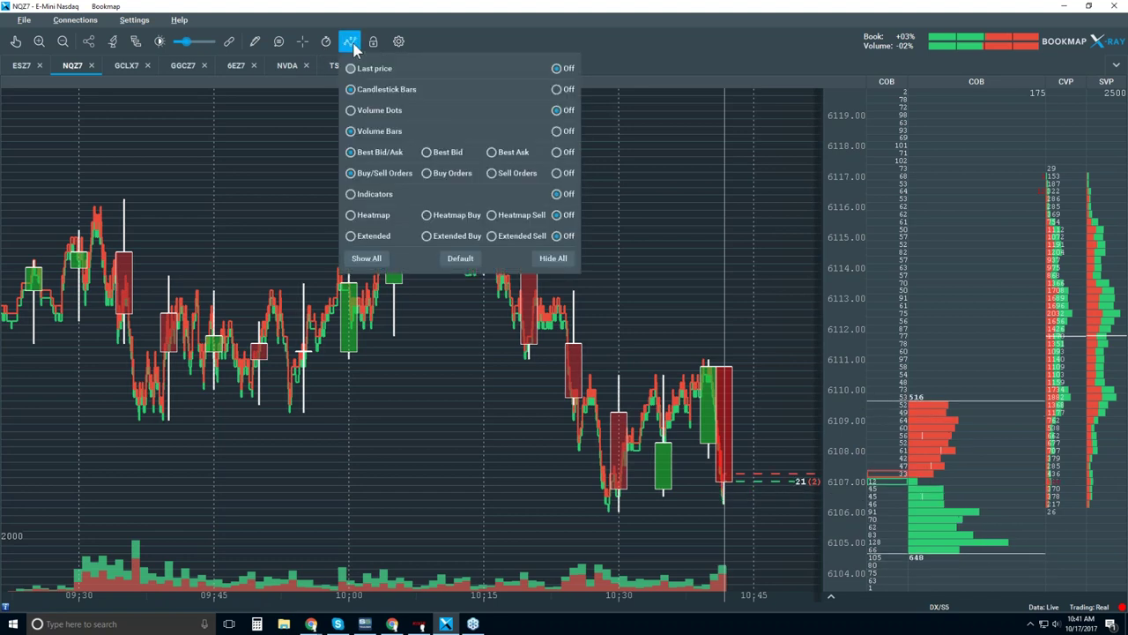
click(388, 112)
click(246, 175)
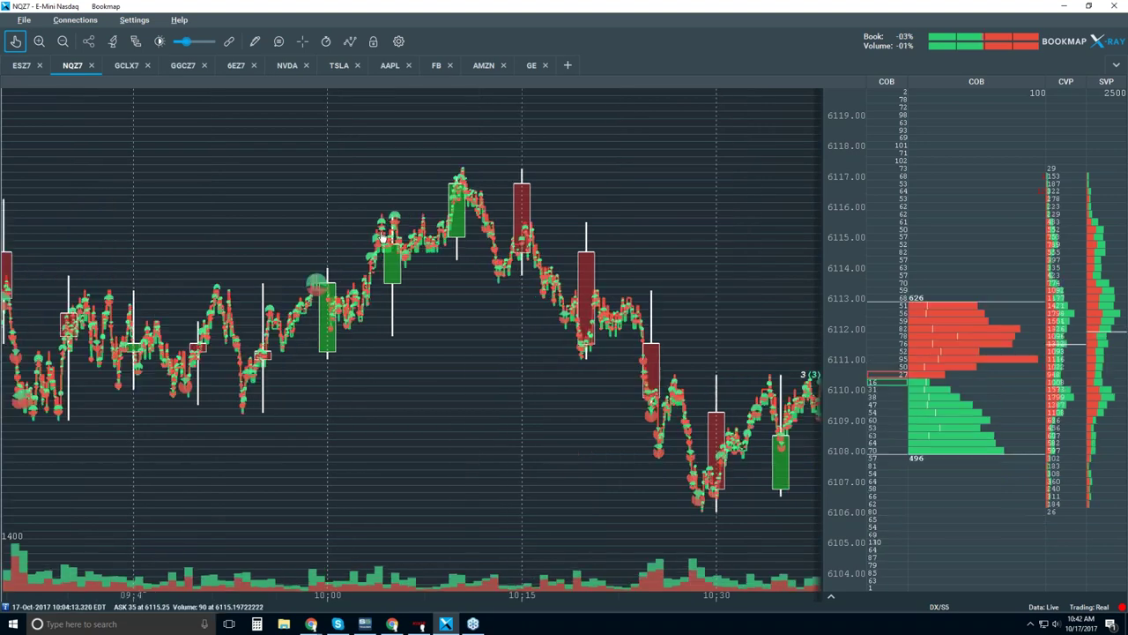
Turn on the chart's data tooltip and inspect individual trades between about 10:03:26 and 10:03:28 at sub-second scale.
scroll(384, 247, up, 5)
scroll(335, 336, up, 5)
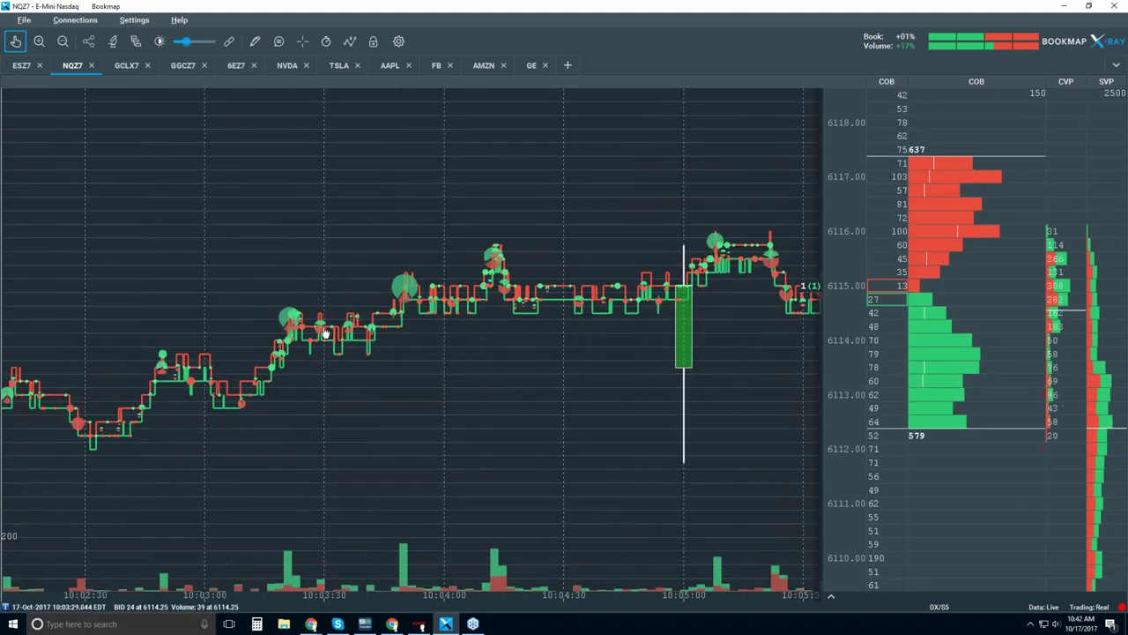
scroll(286, 336, up, 3)
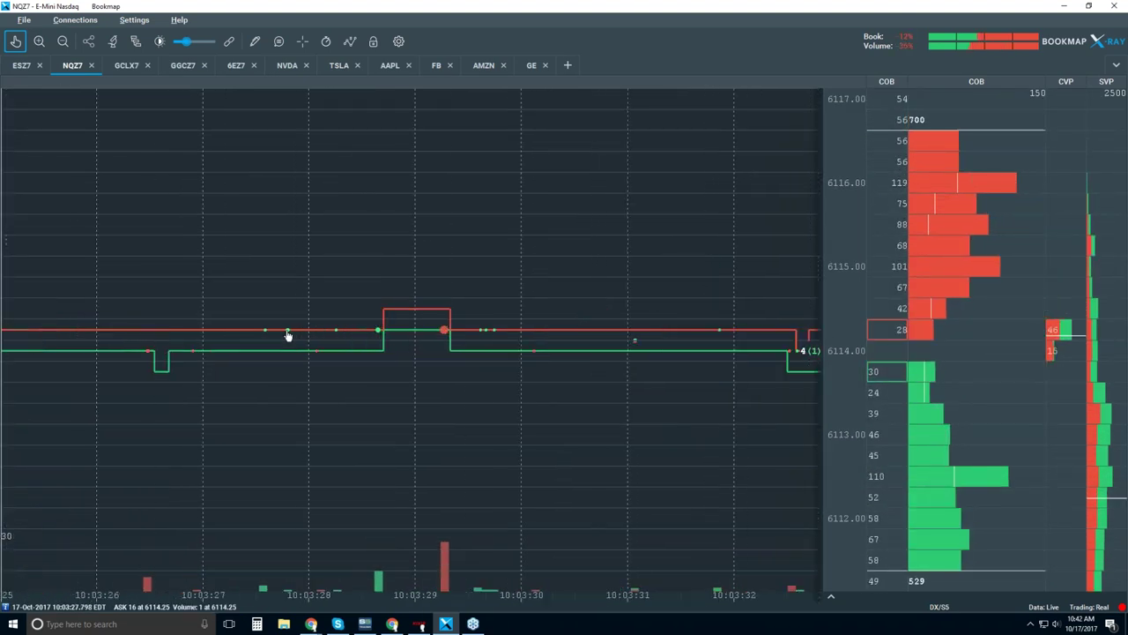
drag(272, 264, 446, 273)
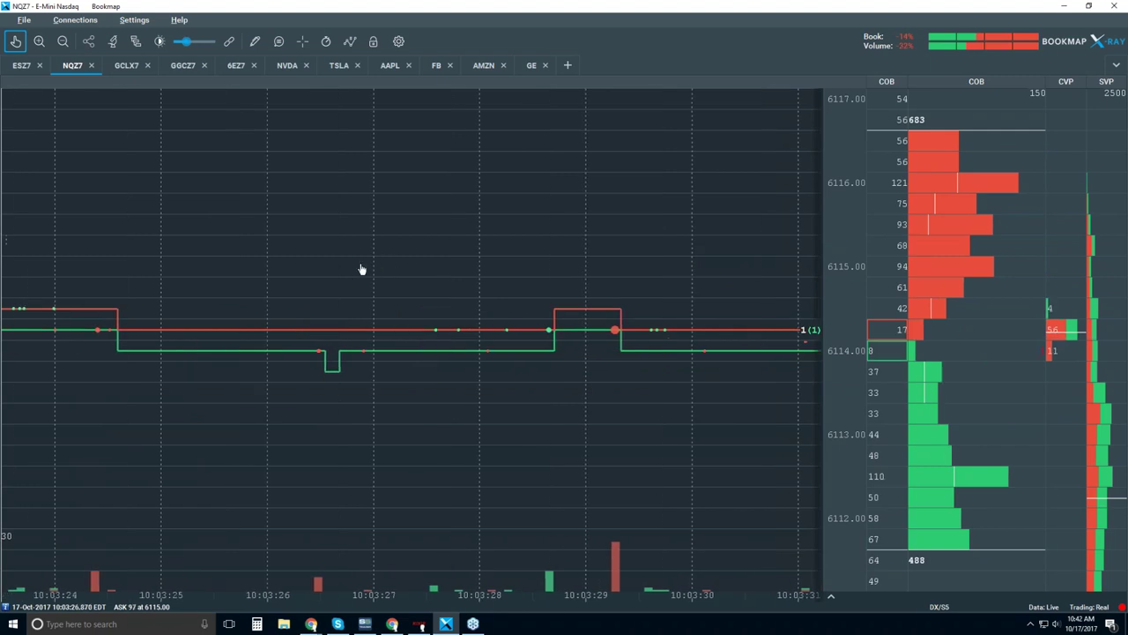
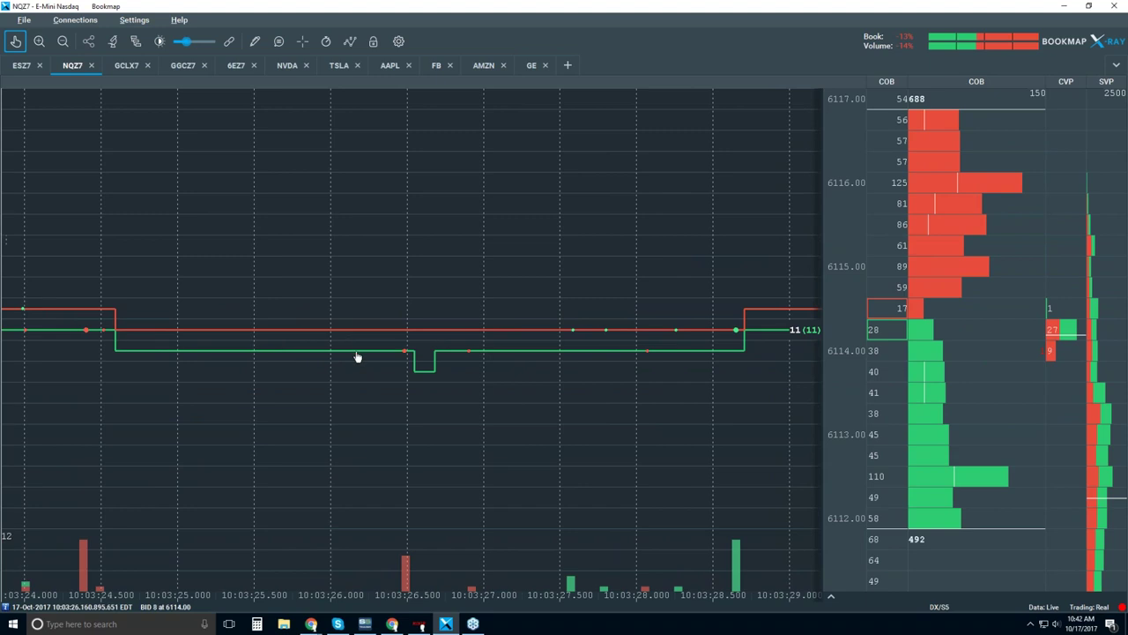
click(281, 42)
mouse_move(607, 359)
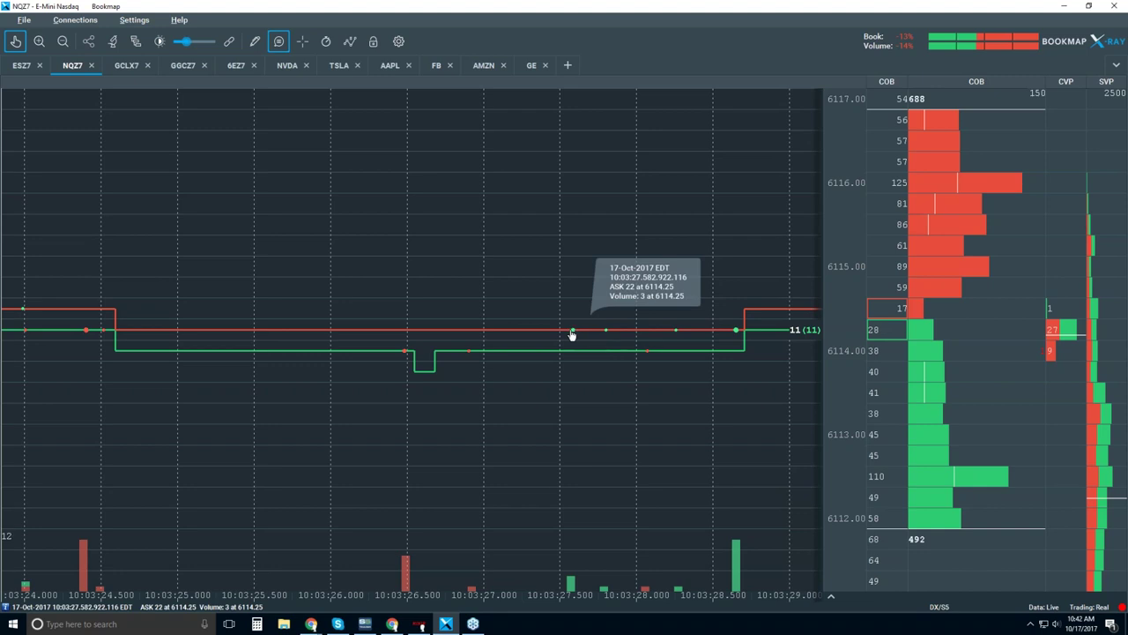
mouse_move(406, 356)
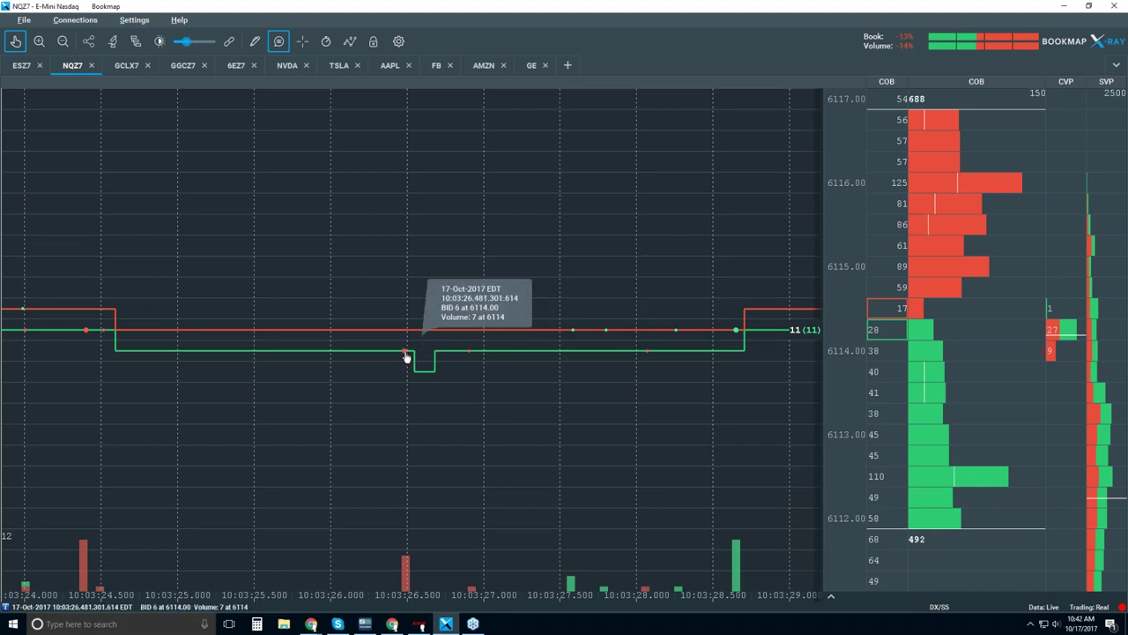
mouse_move(407, 331)
Examine the separate trades making up the volume dot at 6114.00 around 10:03:26.487 at microsecond scale.
scroll(405, 355, up, 5)
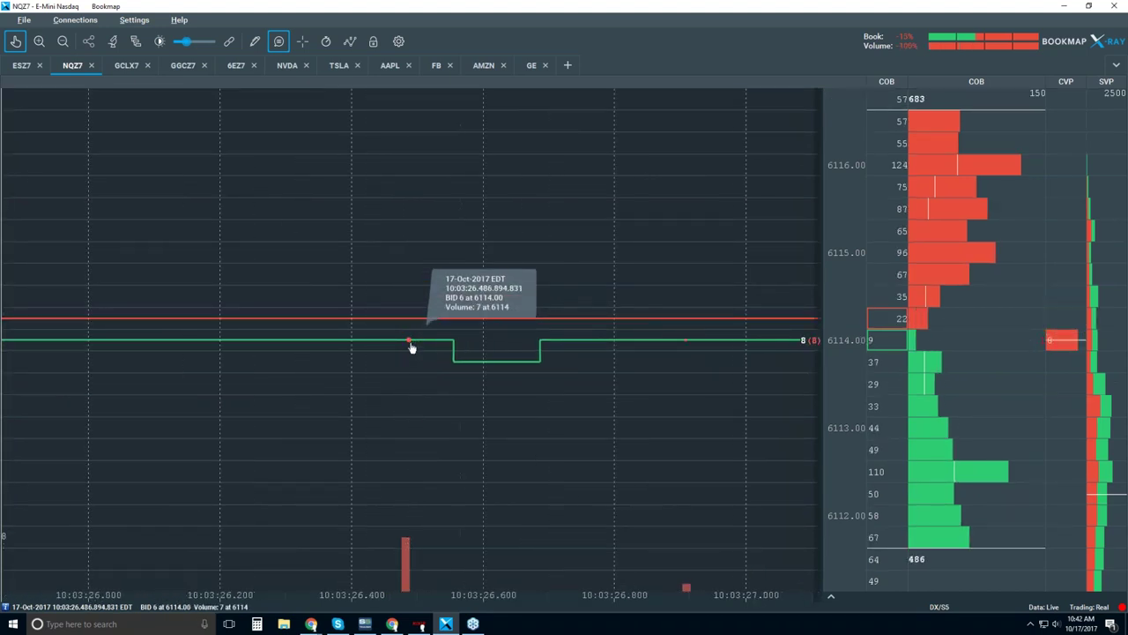
scroll(411, 346, up, 10)
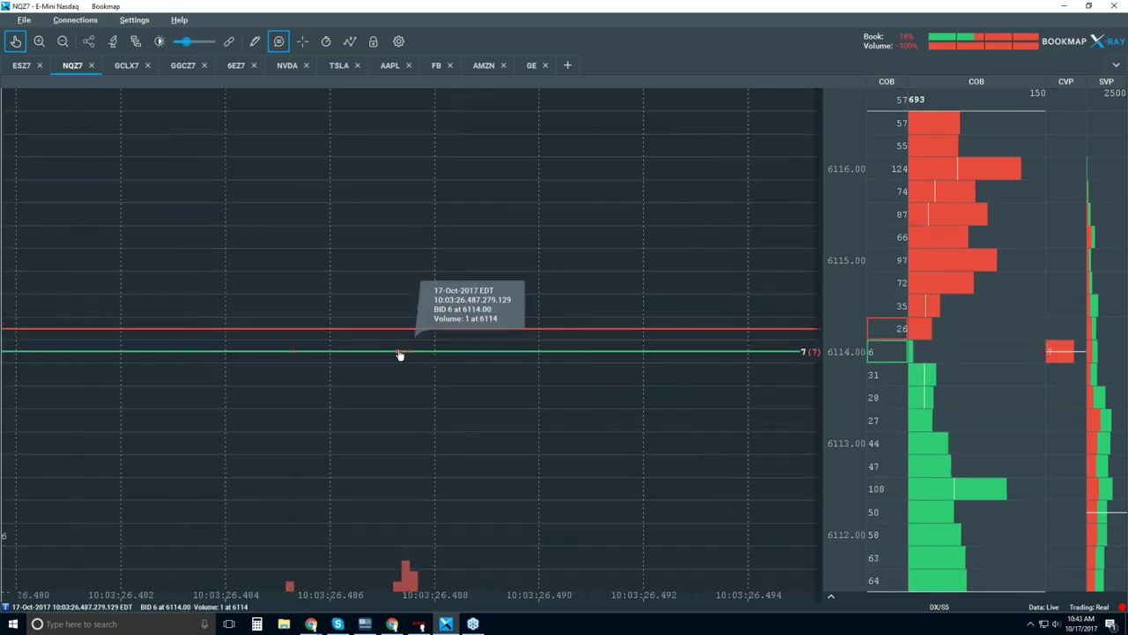
scroll(433, 362, up, 5)
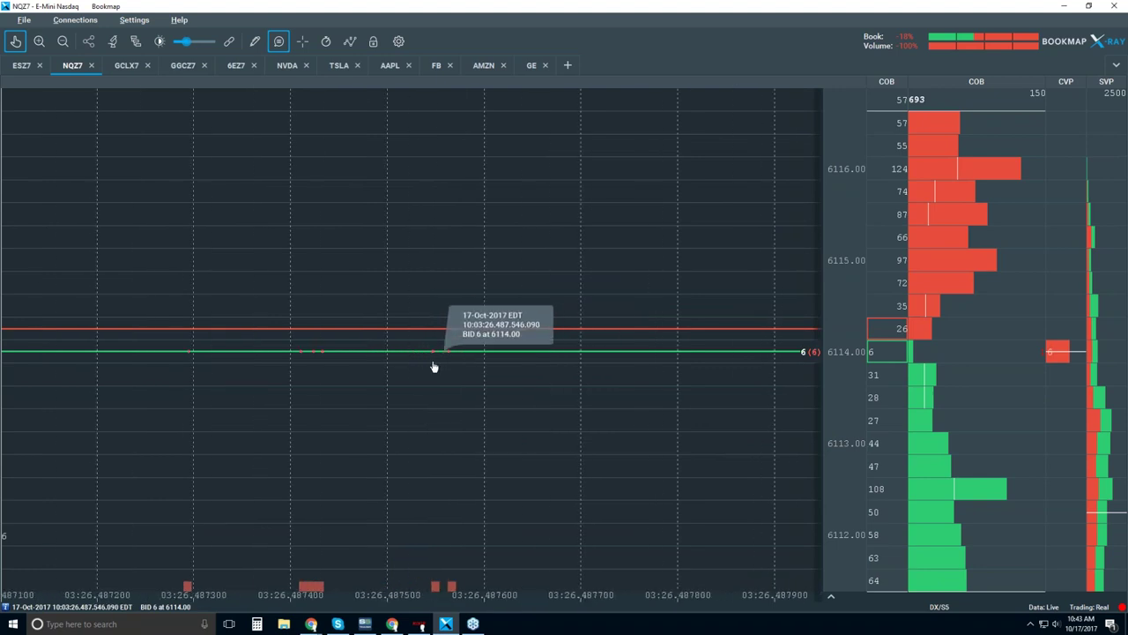
drag(269, 351, 297, 360)
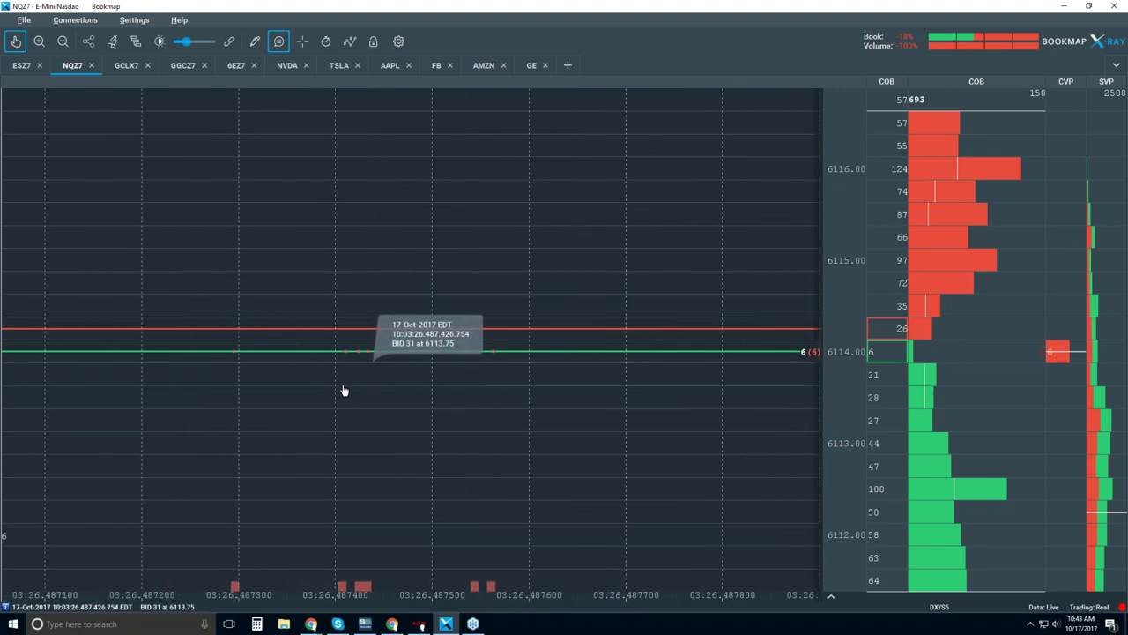
scroll(339, 394, down, 1)
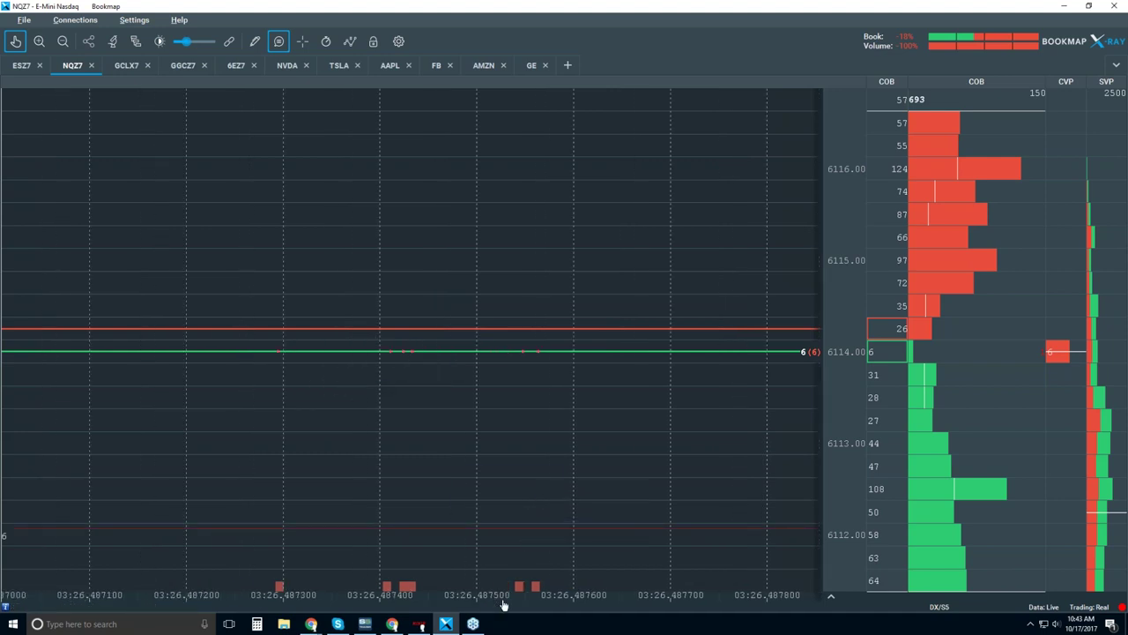
drag(403, 484, 479, 477)
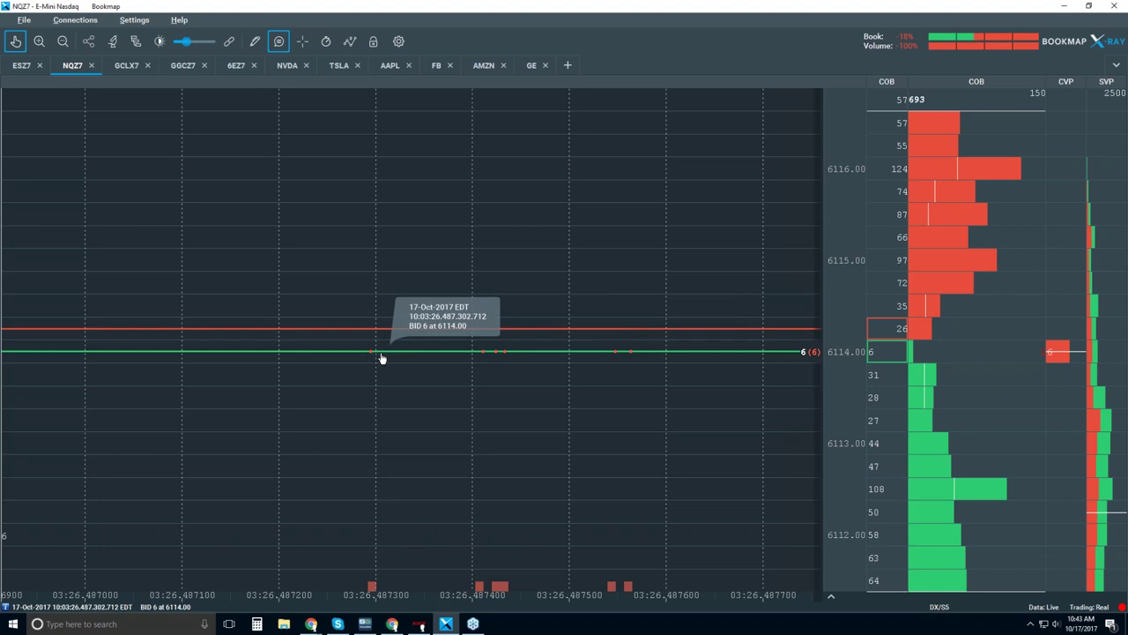
Examine how the volume dots aggregate trades at progressively wider time scales, from microseconds back to the 15-minute time grid.
scroll(556, 352, down, 5)
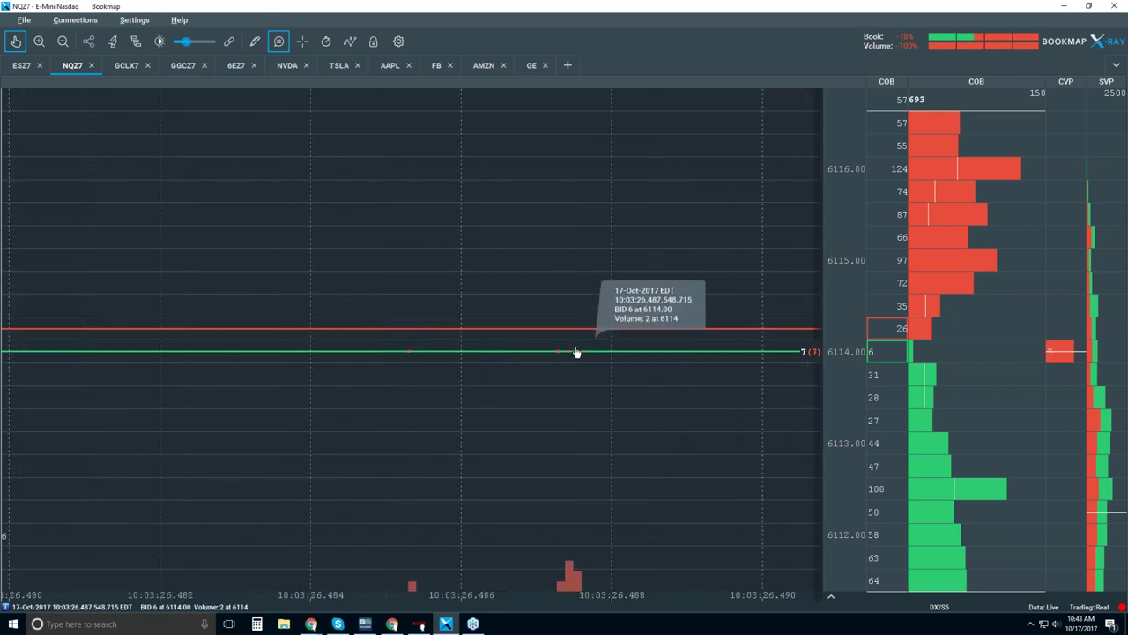
scroll(581, 407, down, 5)
scroll(583, 407, down, 5)
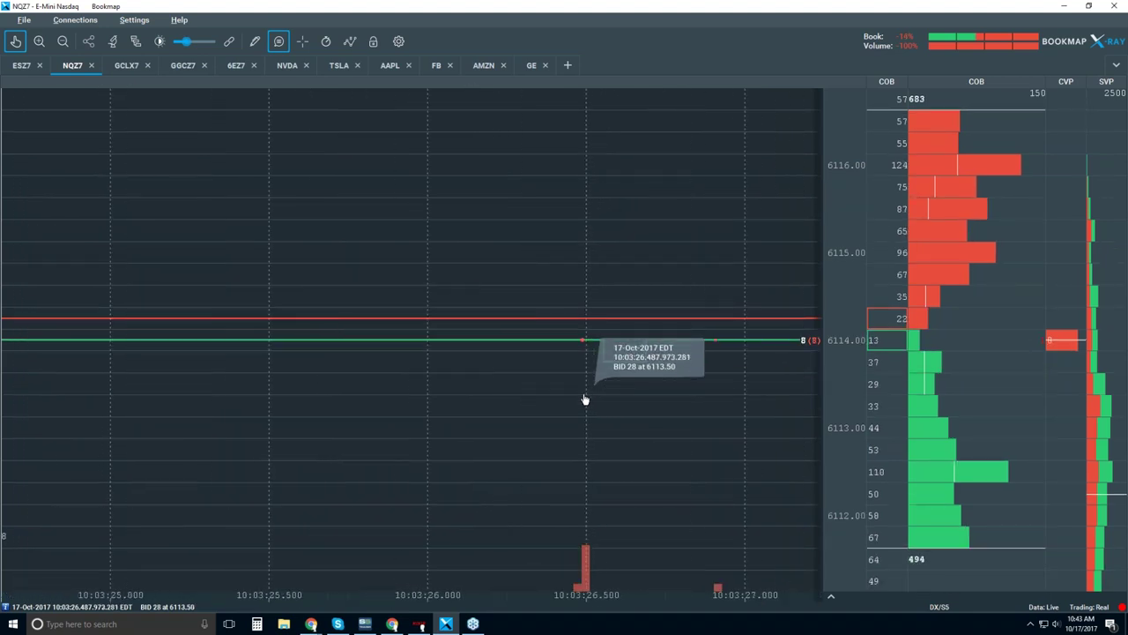
scroll(584, 398, down, 5)
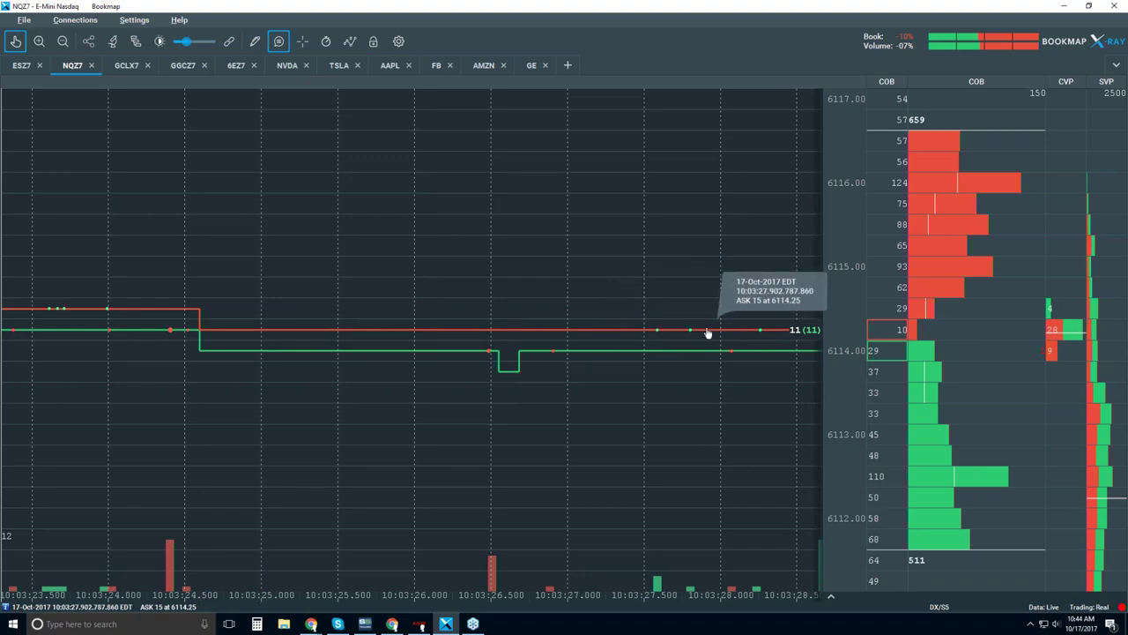
scroll(586, 248, down, 3)
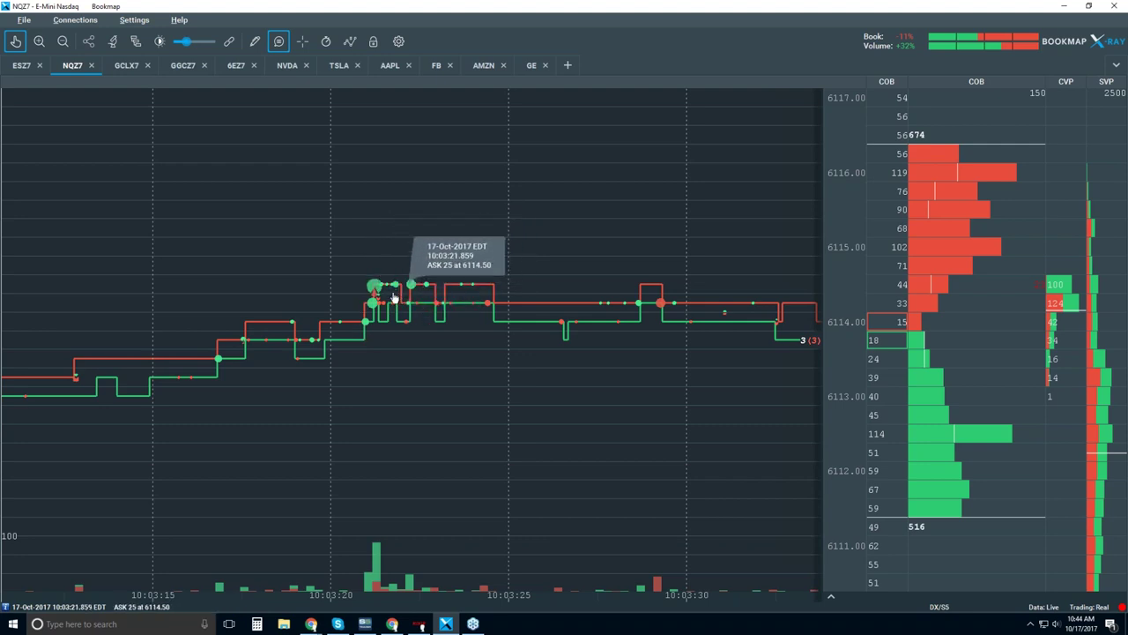
scroll(390, 313, down, 3)
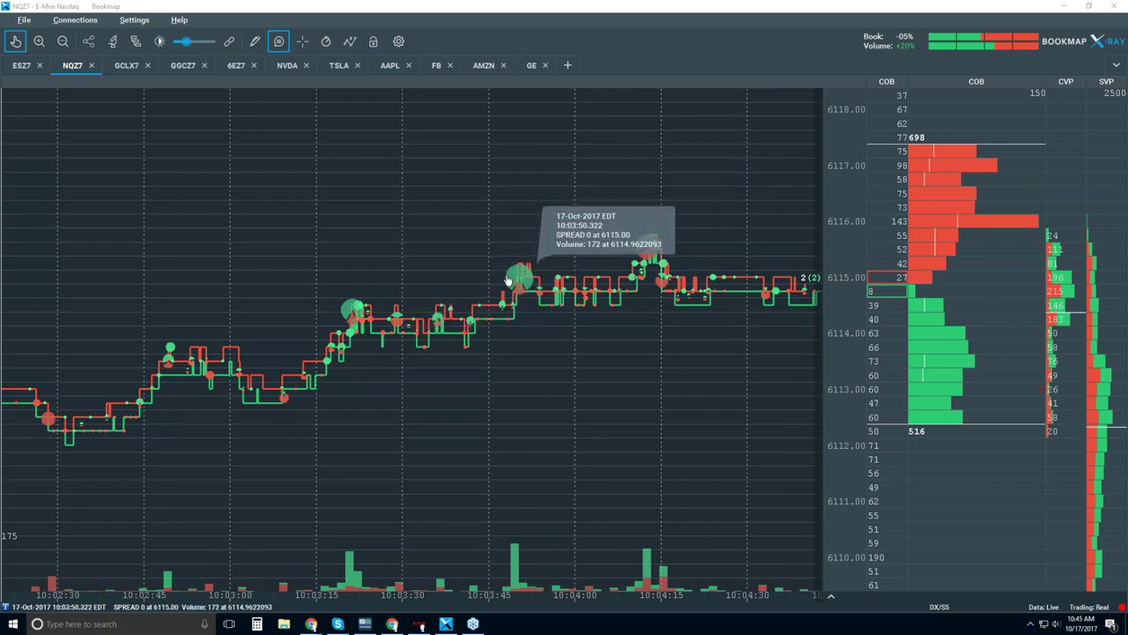
scroll(684, 280, down, 2)
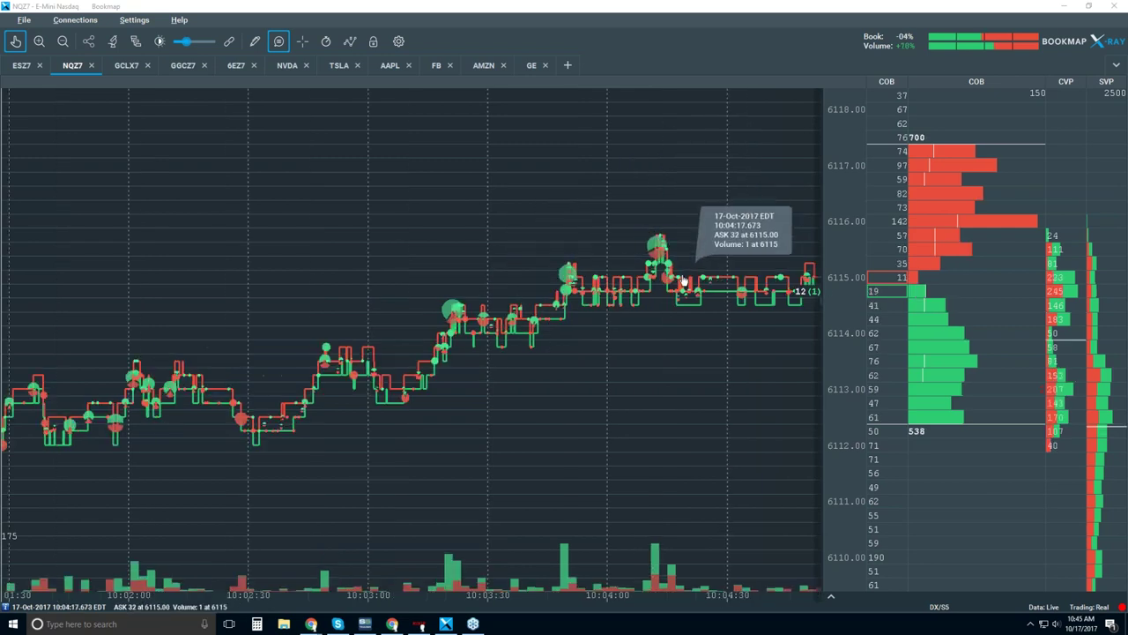
scroll(683, 281, down, 2)
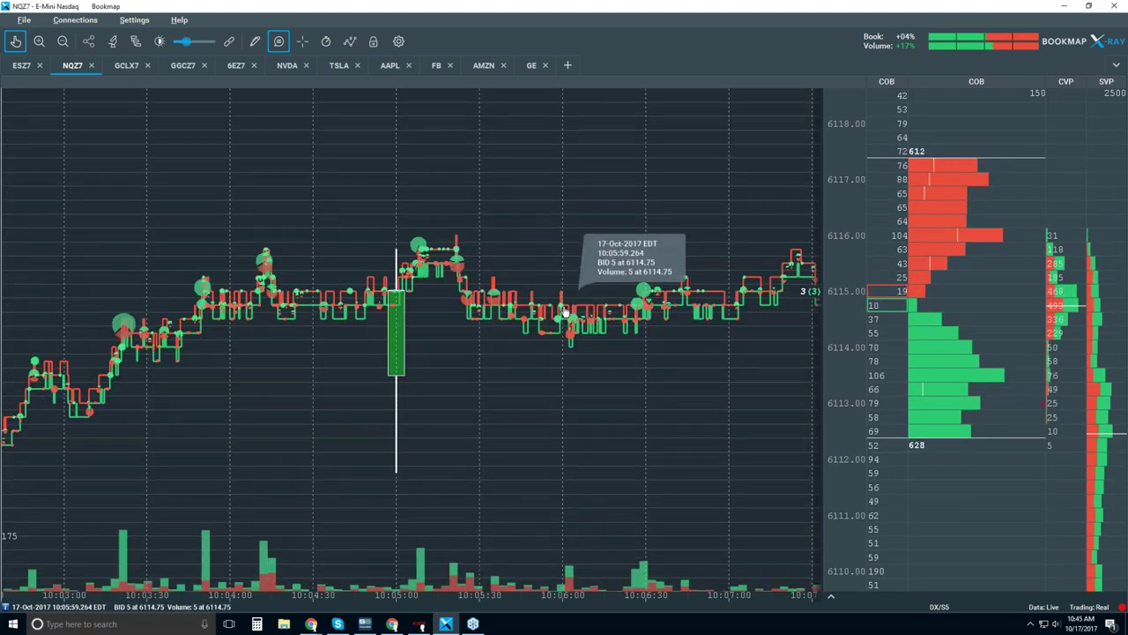
scroll(560, 310, down, 2)
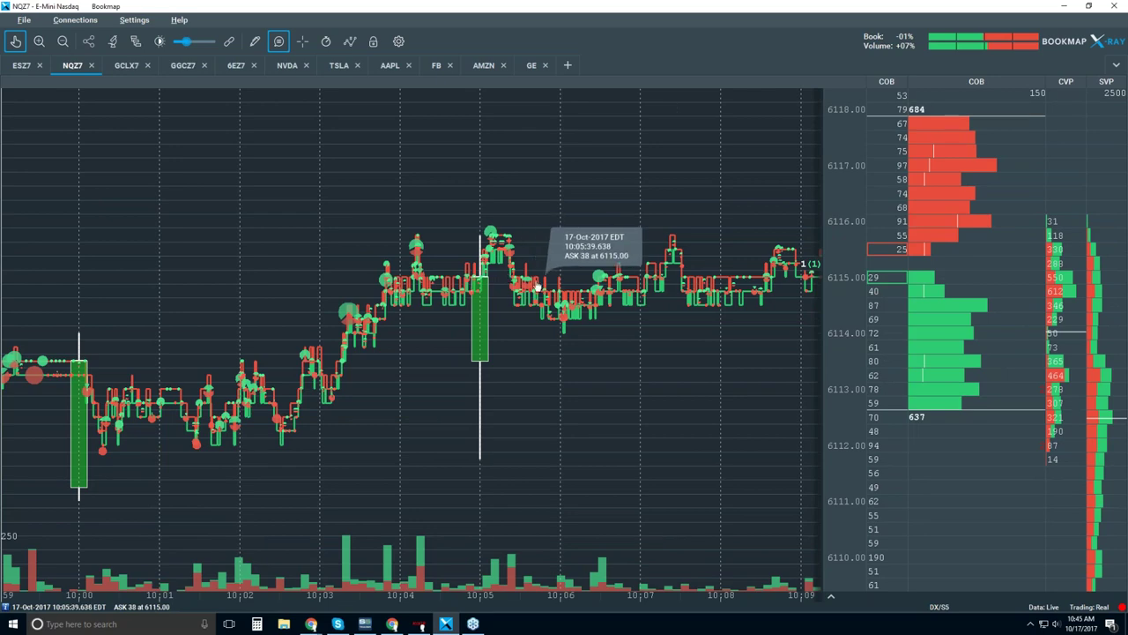
scroll(670, 282, down, 1)
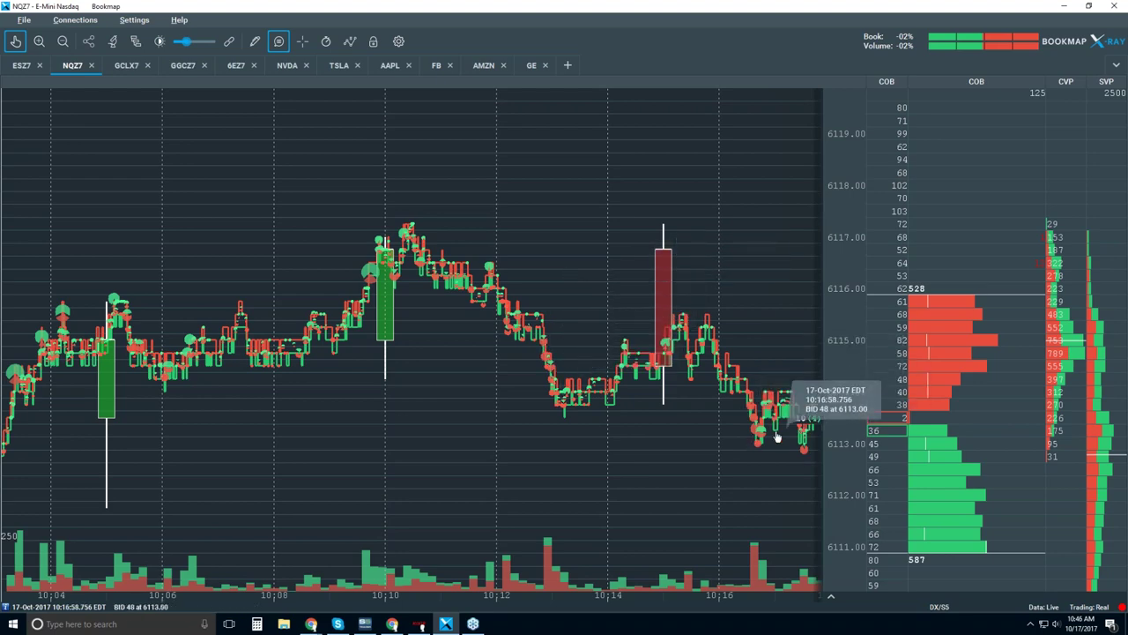
scroll(709, 282, down, 2)
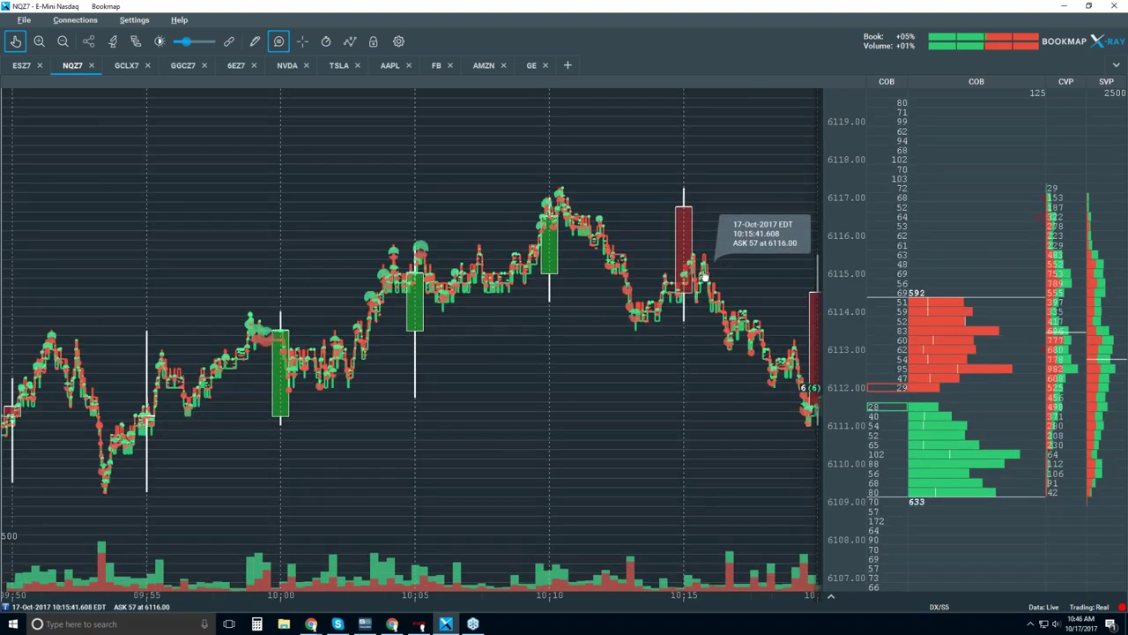
scroll(705, 278, down, 1)
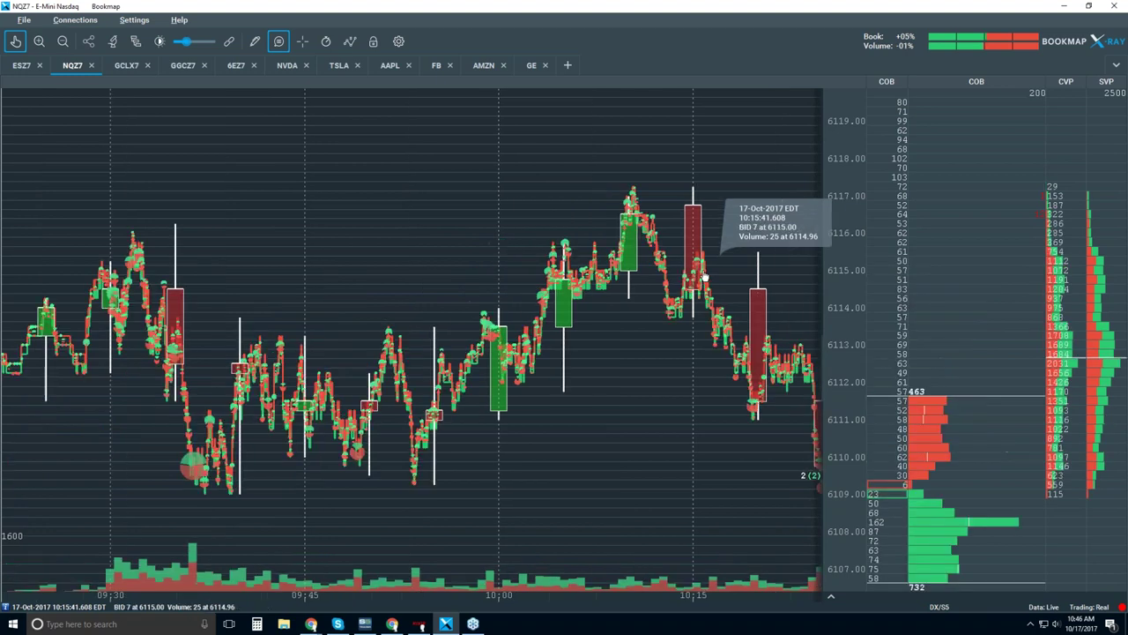
Compare the candlesticks with the volume dots and bid/ask lines on NQZ7 between 09:30 and 10:45 at several time scales.
scroll(706, 278, down, 1)
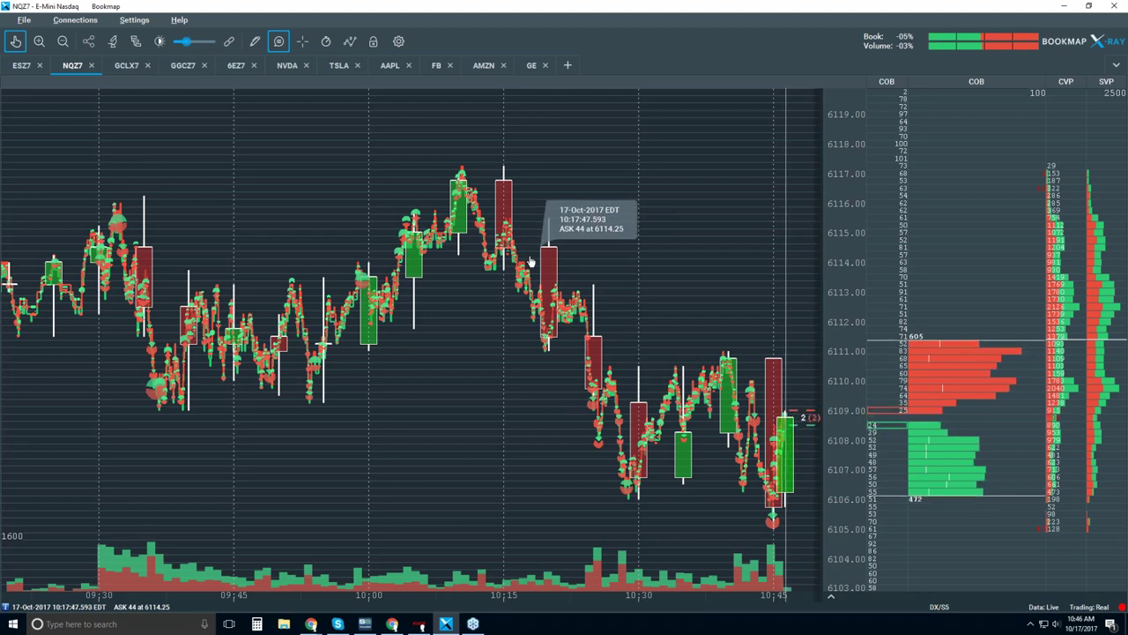
scroll(532, 262, up, 2)
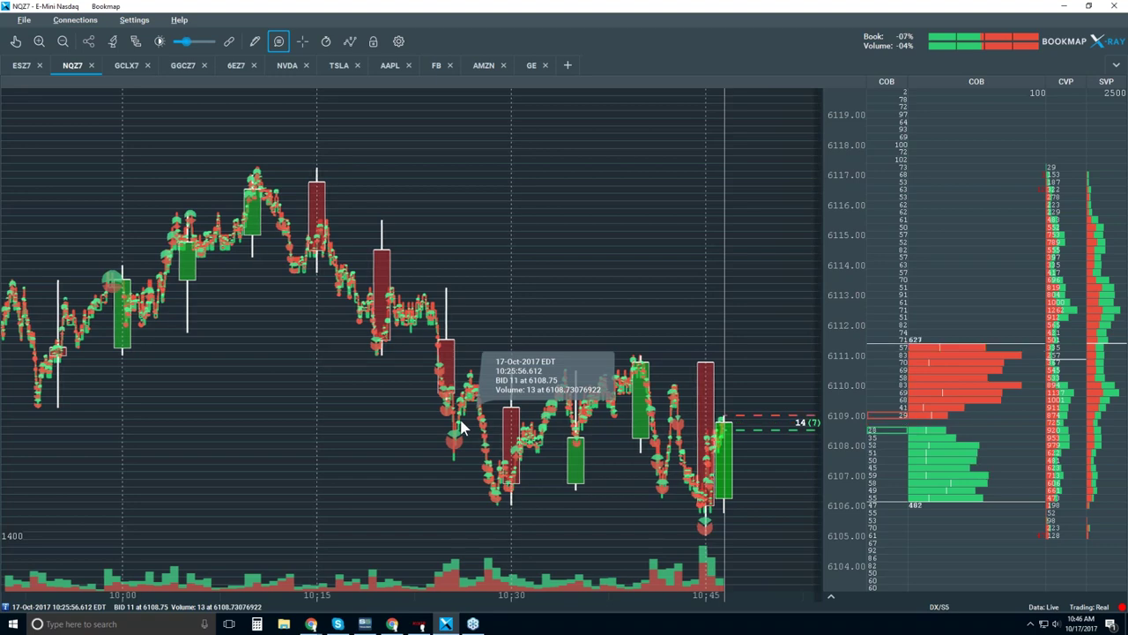
scroll(468, 405, down, 2)
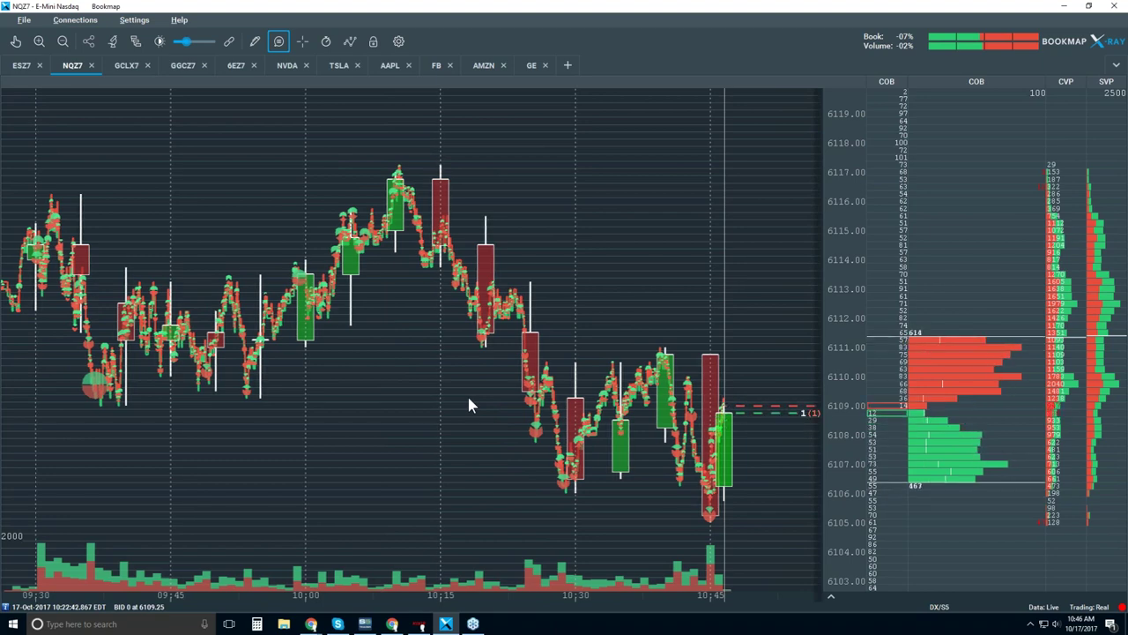
scroll(620, 373, up, 2)
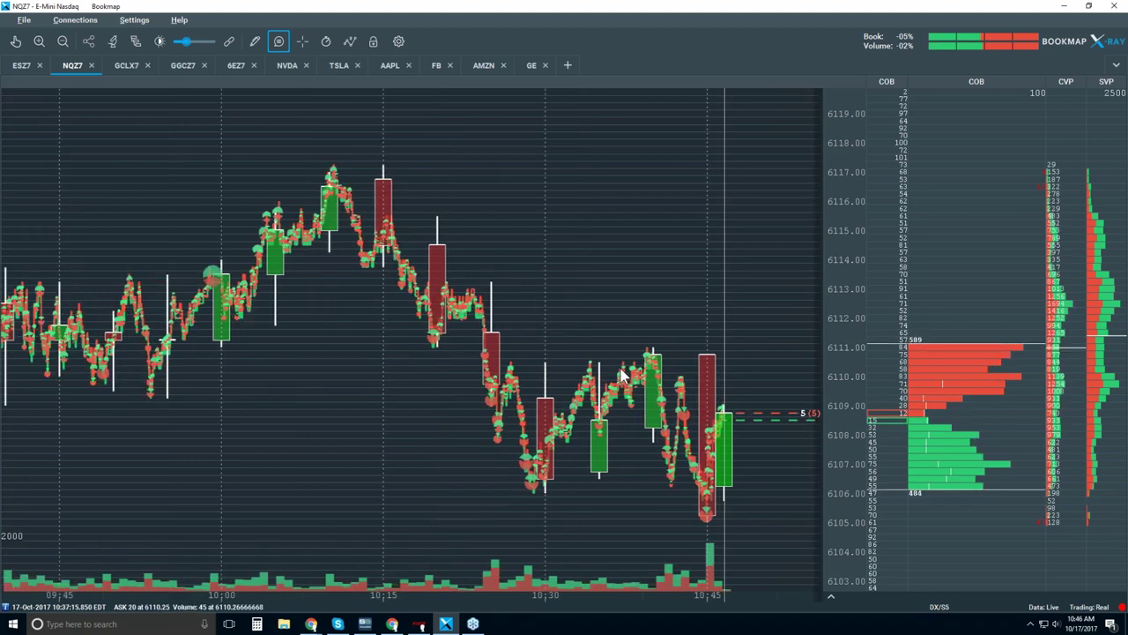
scroll(620, 374, up, 1)
scroll(621, 375, up, 1)
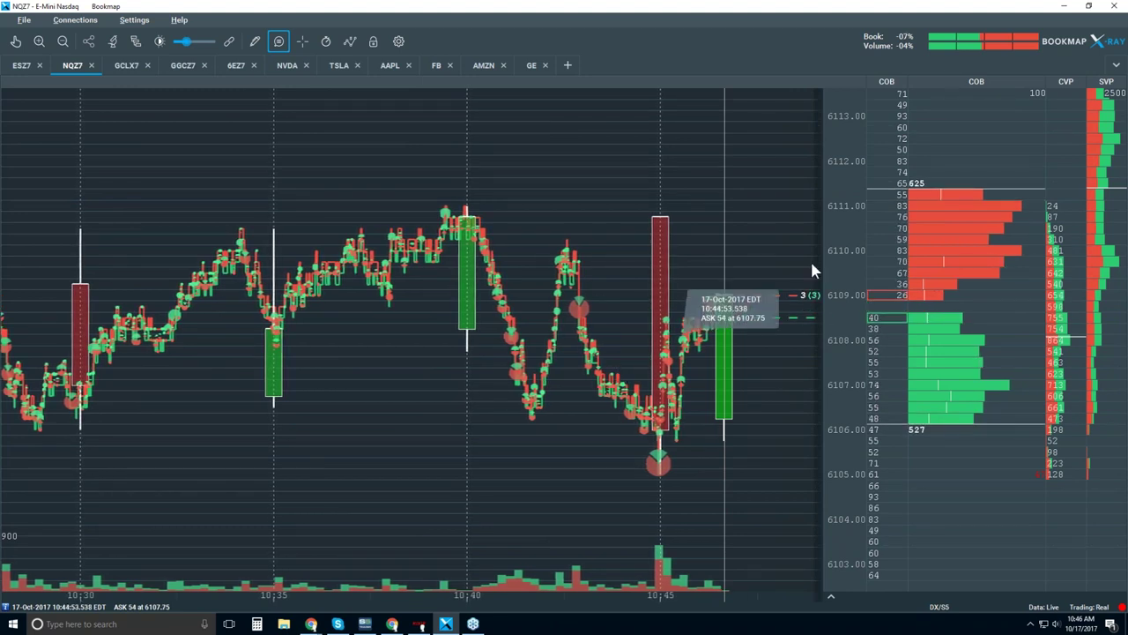
Widen the chart by narrowing the COB column area, and inspect the volume dot at the 10:45 low near 6105.25.
mouse_move(908, 82)
mouse_down()
mouse_move(949, 82)
mouse_move(898, 83)
mouse_up()
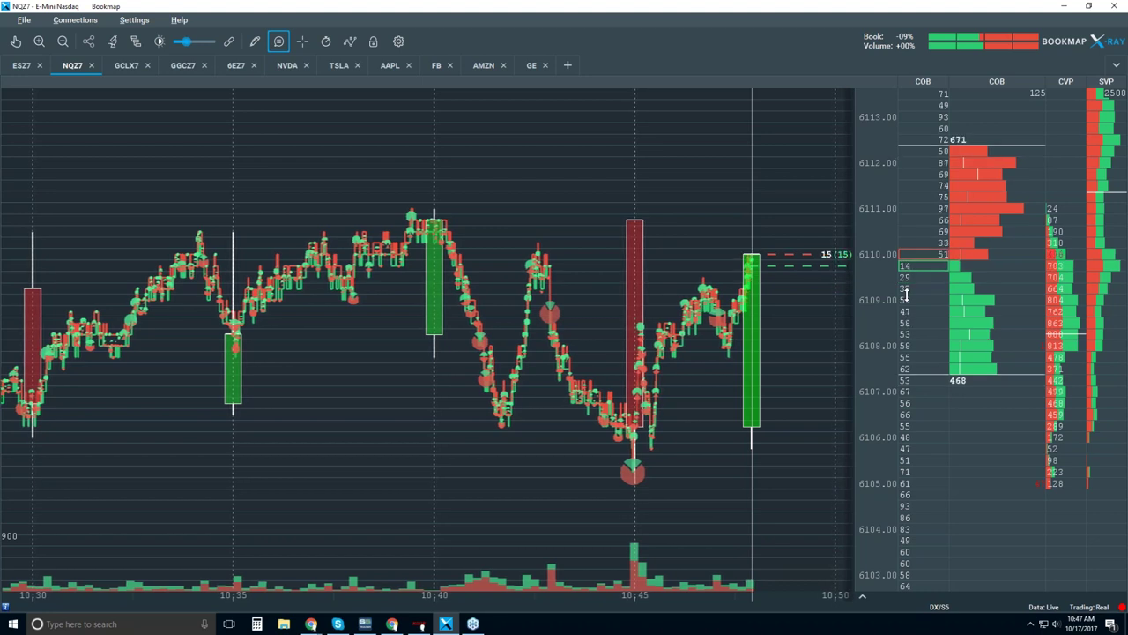
mouse_move(726, 379)
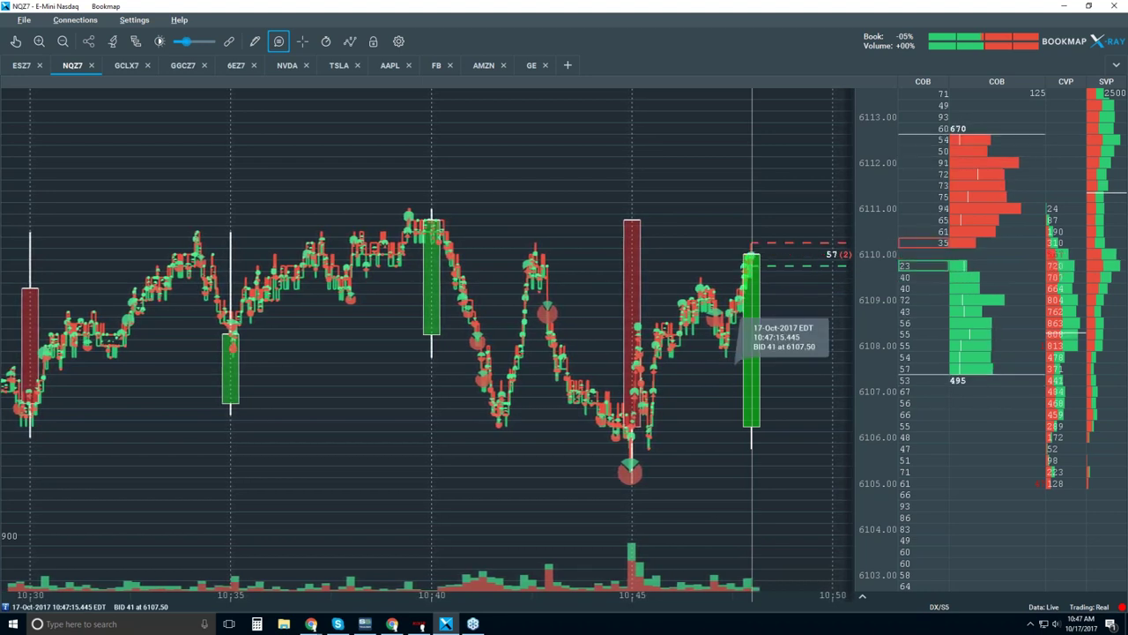
scroll(723, 379, down, 3)
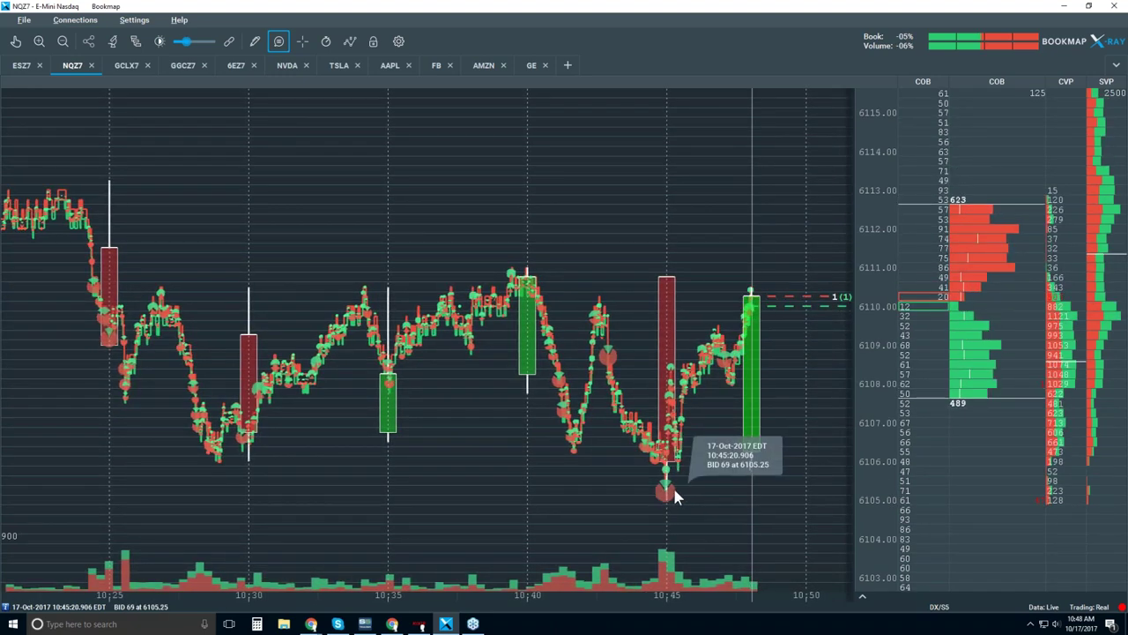
mouse_move(672, 488)
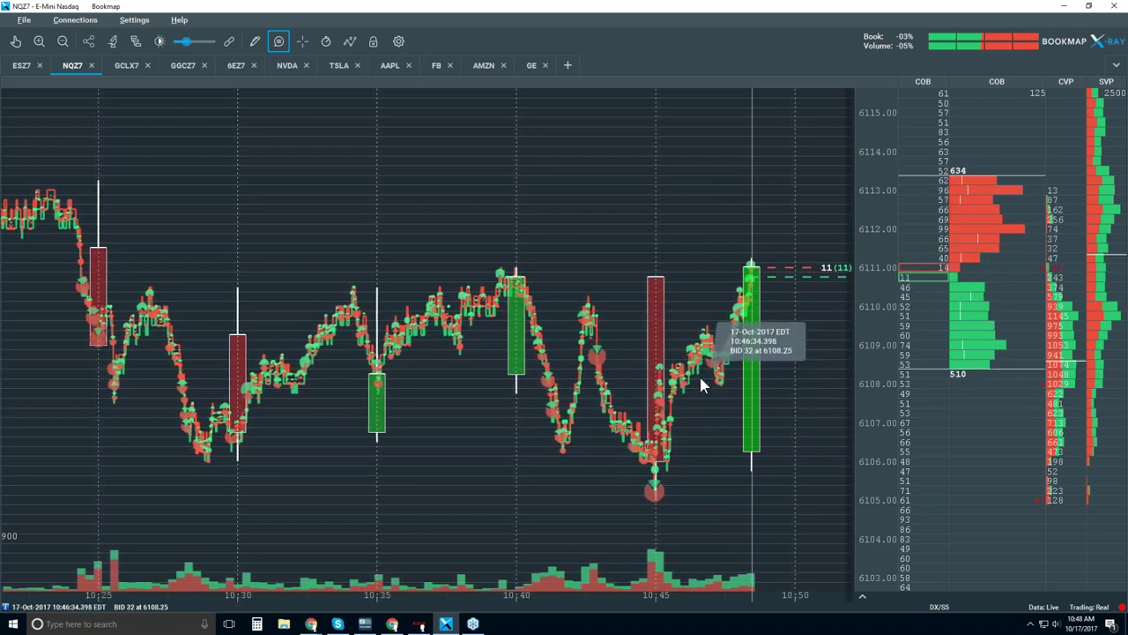
scroll(705, 388, down, 1)
scroll(703, 385, down, 1)
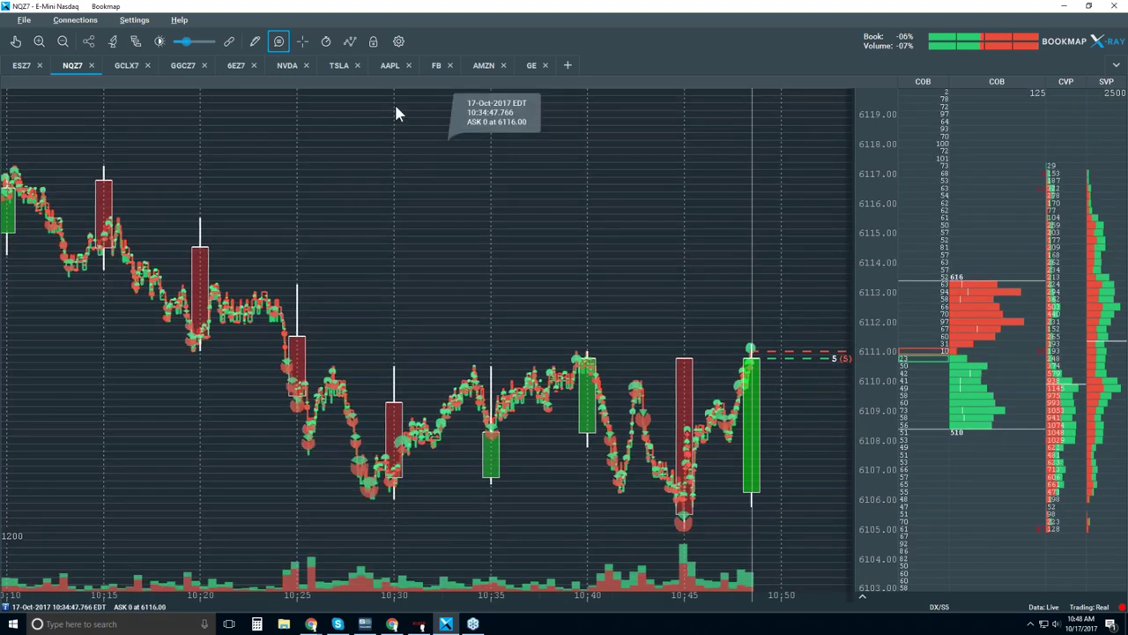
Show the indicators, the heatmap and the extended heatmap on the NQZ7 chart.
click(349, 42)
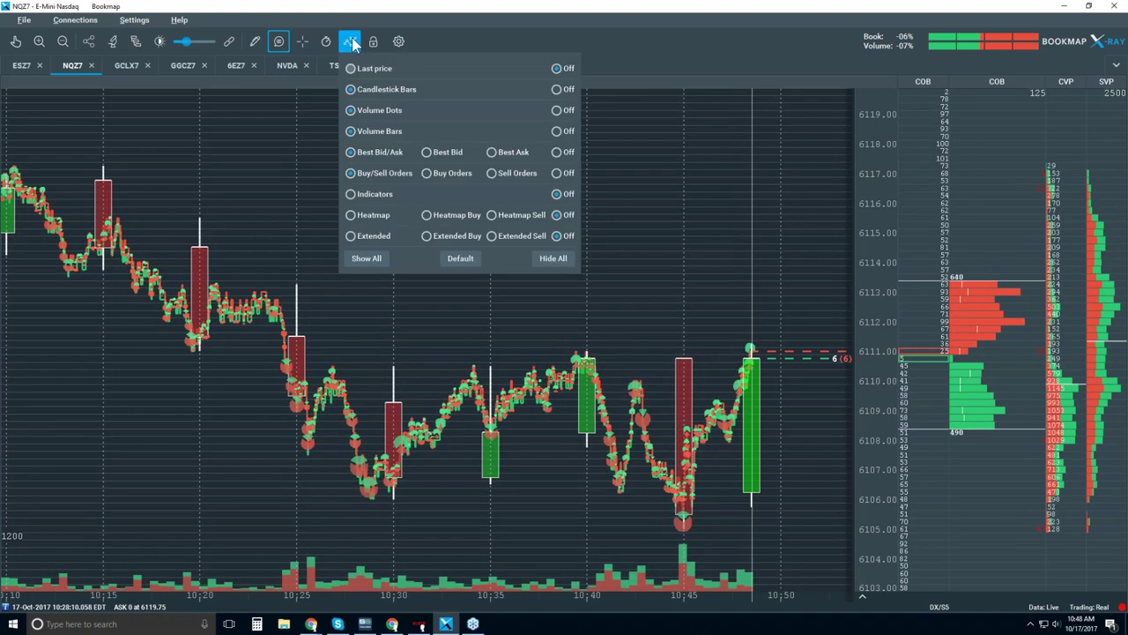
click(371, 196)
click(367, 216)
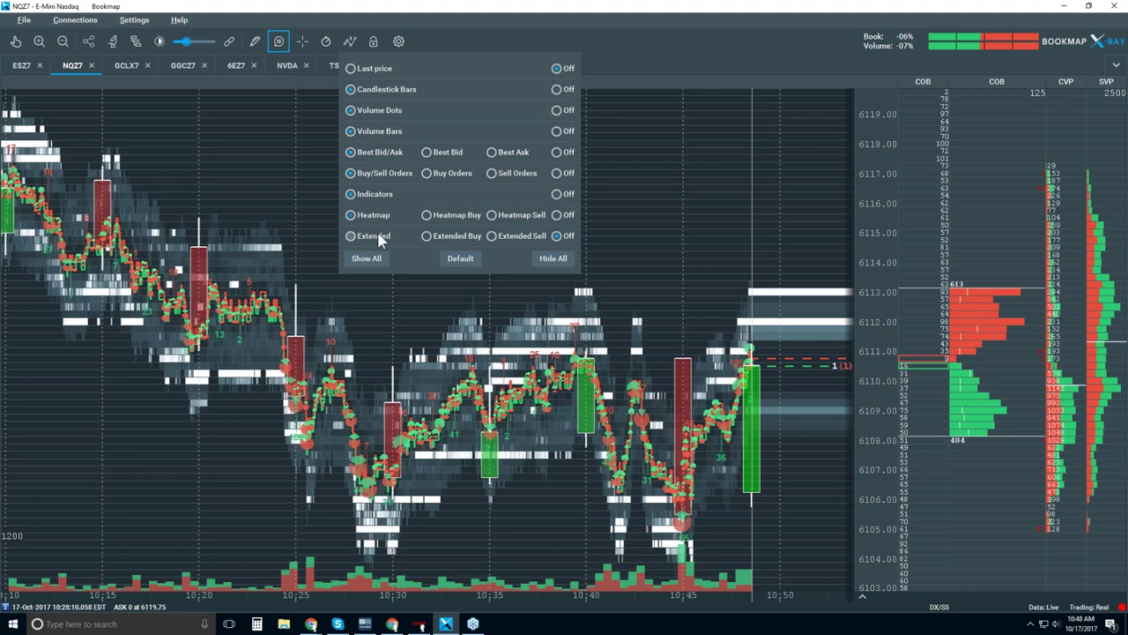
click(367, 237)
click(738, 208)
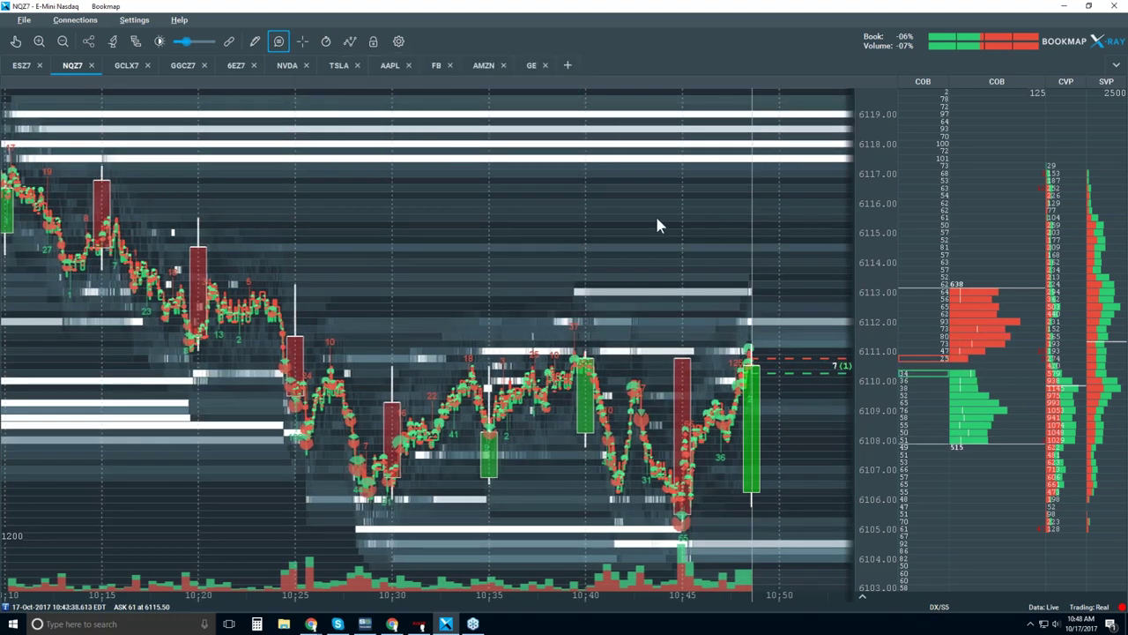
Examine the heatmap's liquidity levels around the candlesticks, from the recent 10:35–10:50 range out to 09:30.
scroll(657, 221, down, 1)
scroll(848, 324, up, 3)
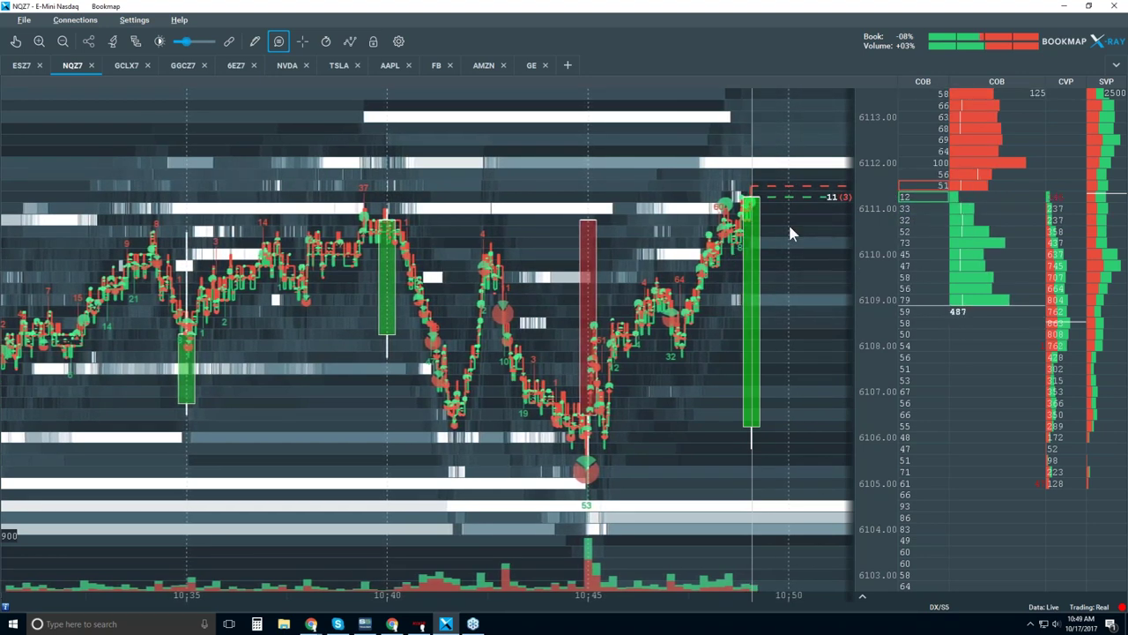
scroll(788, 222, down, 3)
scroll(790, 227, down, 4)
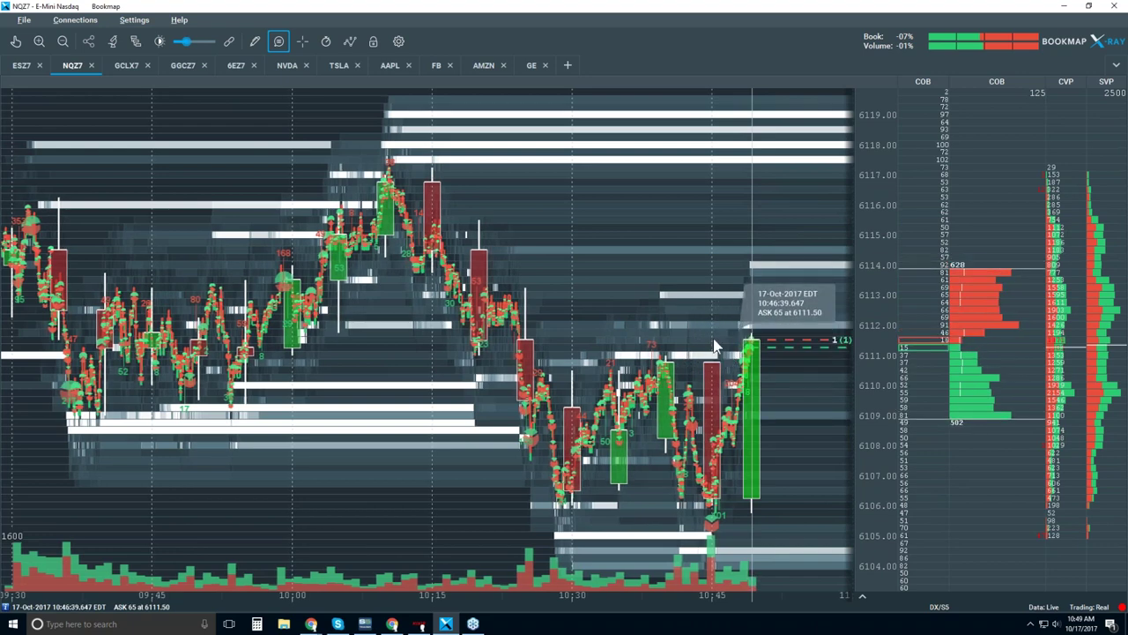
scroll(767, 265, up, 2)
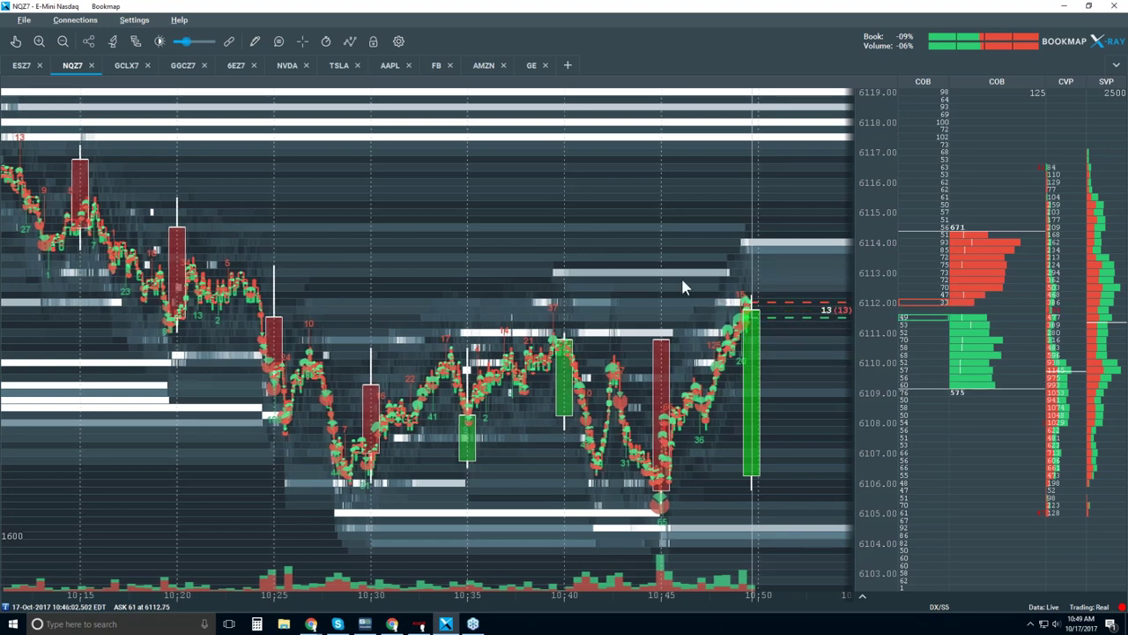
scroll(682, 282, down, 2)
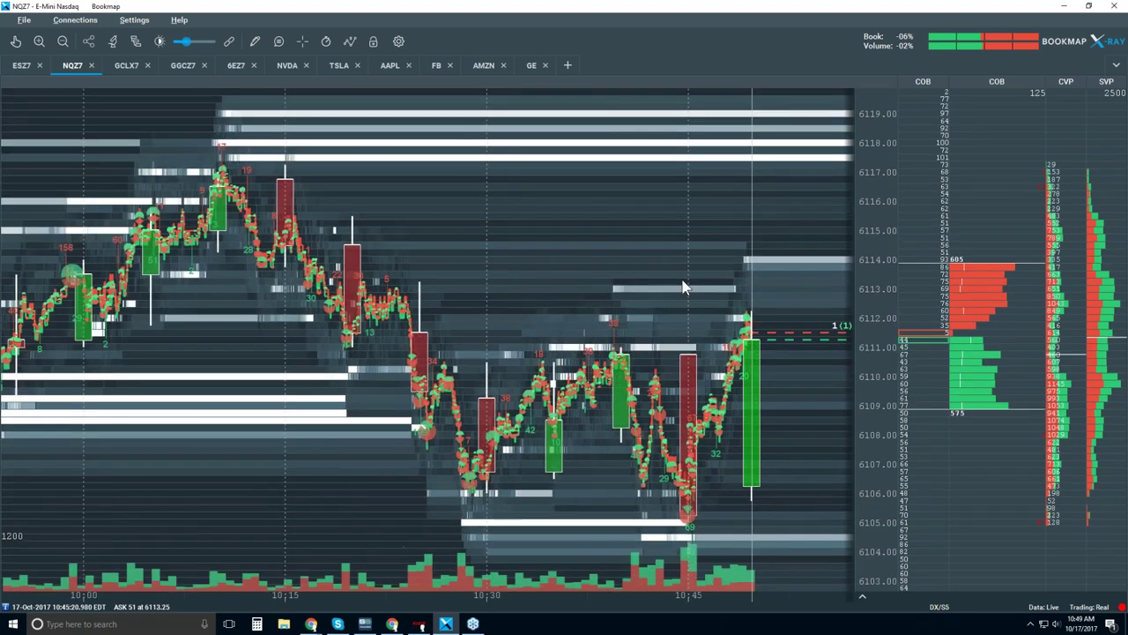
Hide the candlestick bars and review the heatmap with only the volume dots and bid/ask lines.
click(351, 42)
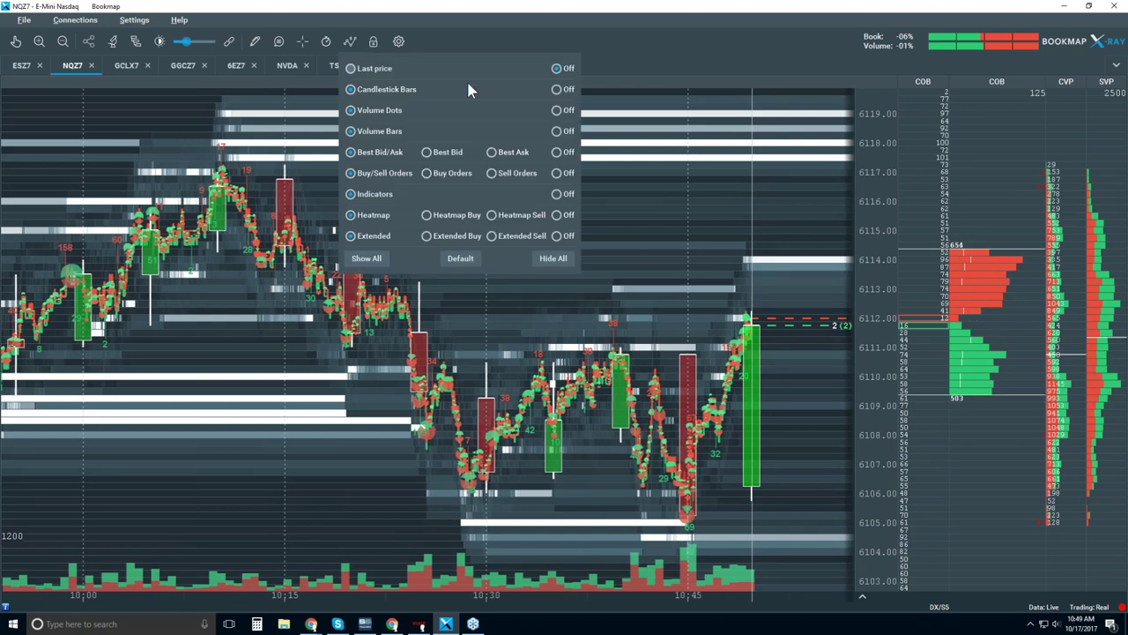
click(556, 89)
scroll(663, 210, down, 1)
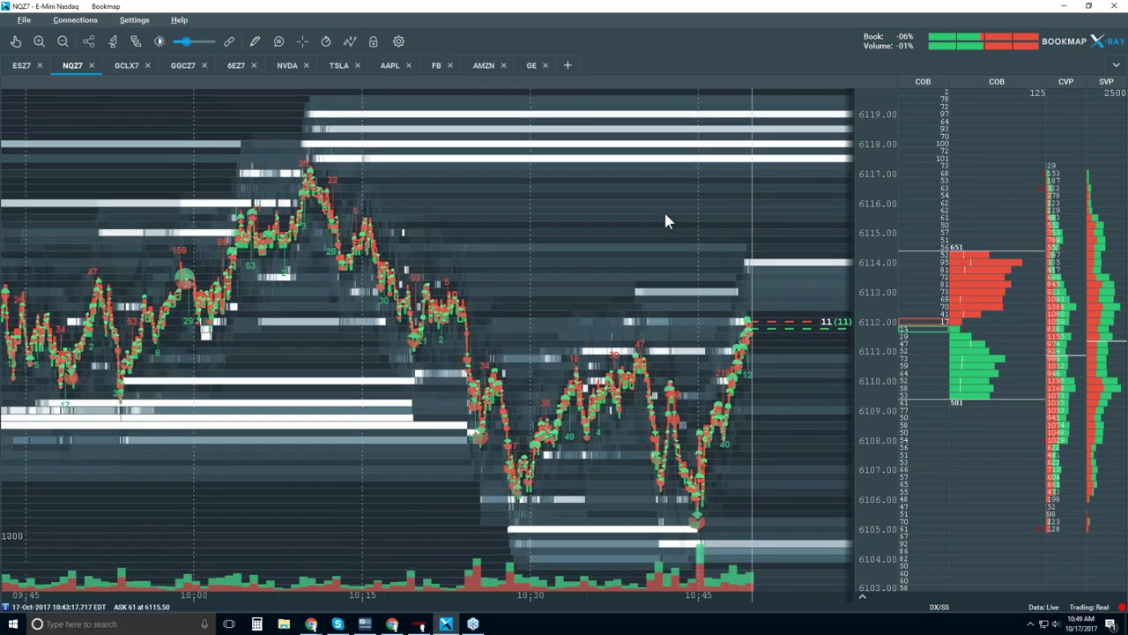
scroll(665, 215, down, 2)
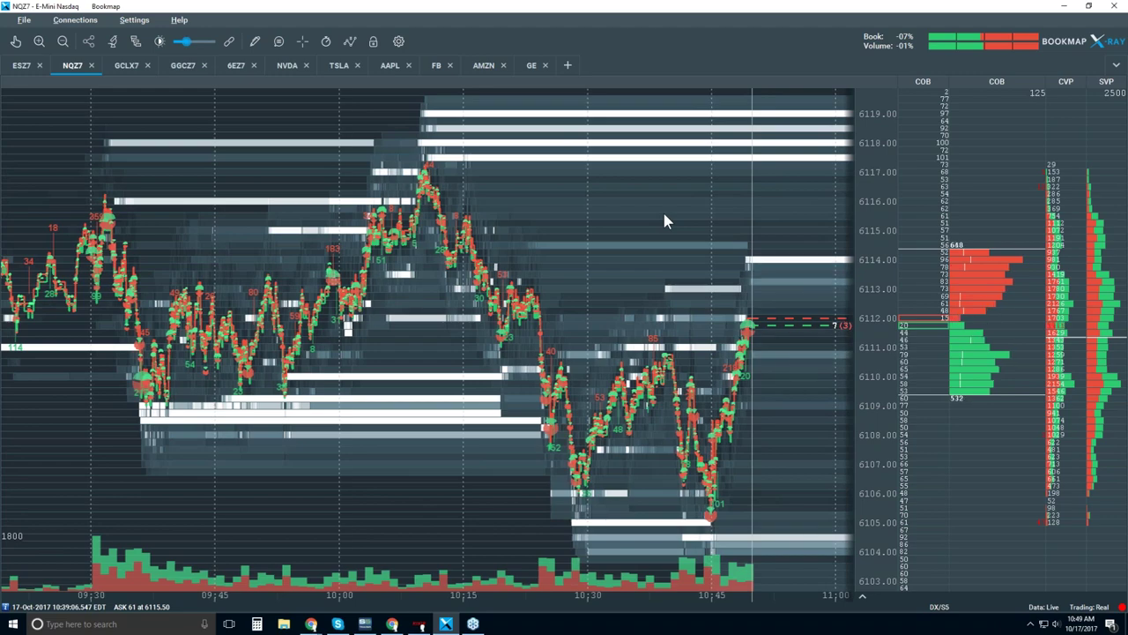
scroll(735, 306, up, 3)
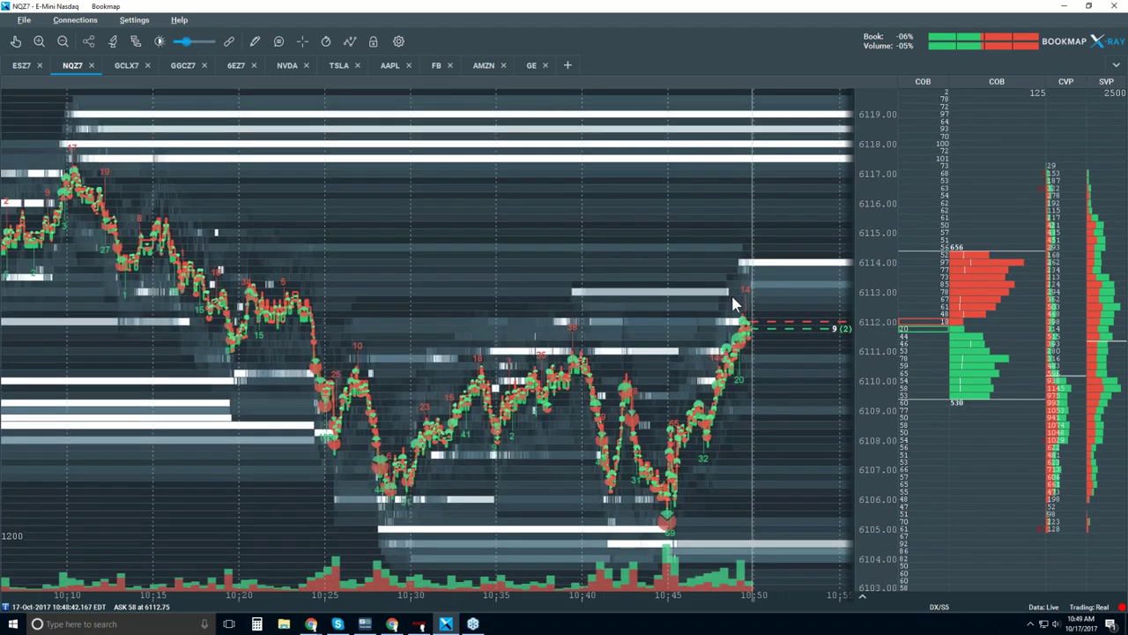
Examine the volume dots and heatmap liquidity during the 10:45–10:50 rise toward 6112.00 at one- to two-minute scale.
scroll(736, 306, up, 2)
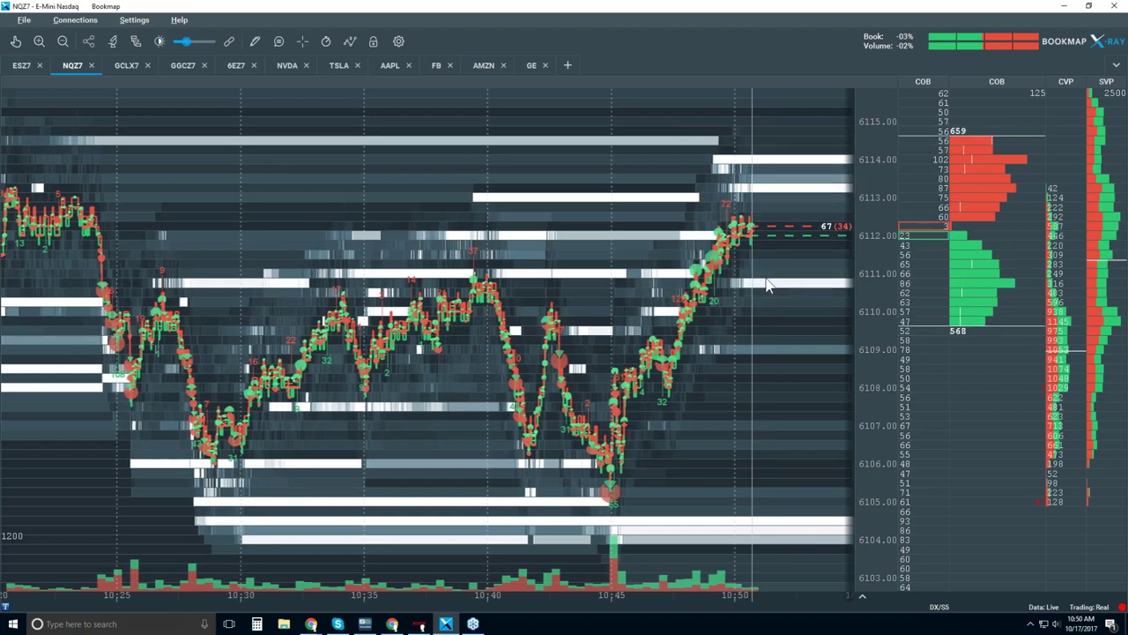
scroll(772, 275, up, 3)
scroll(772, 269, up, 3)
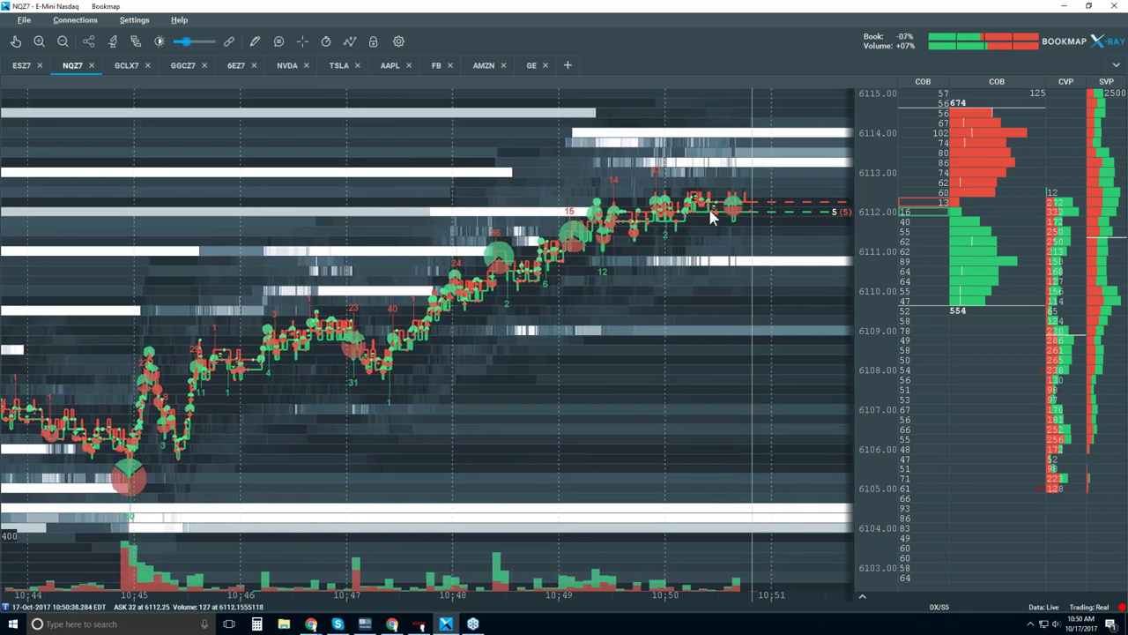
scroll(742, 212, down, 2)
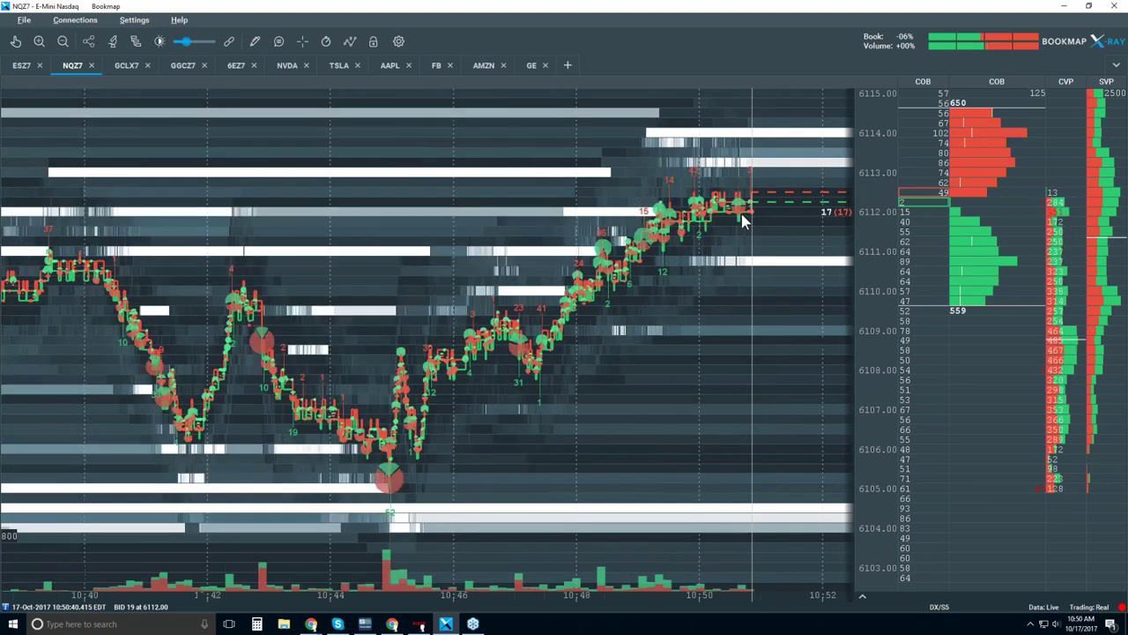
scroll(617, 253, down, 2)
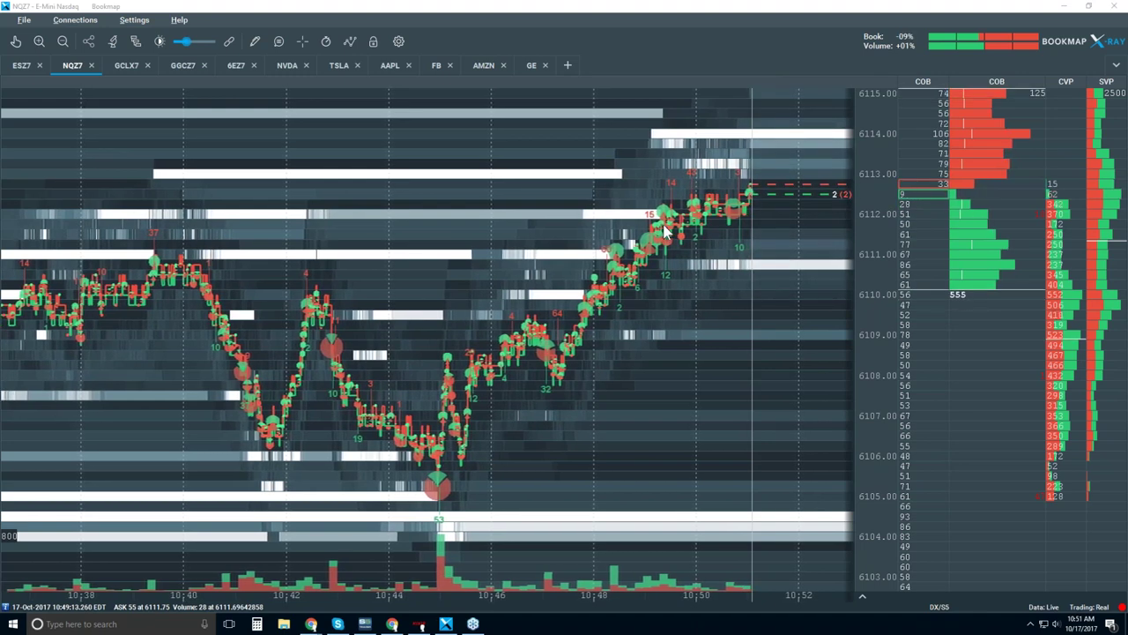
Compare the heatmap liquidity above the price, from 6113.00 to 6119.00, with the recent trading at wider time scales.
scroll(681, 169, down, 3)
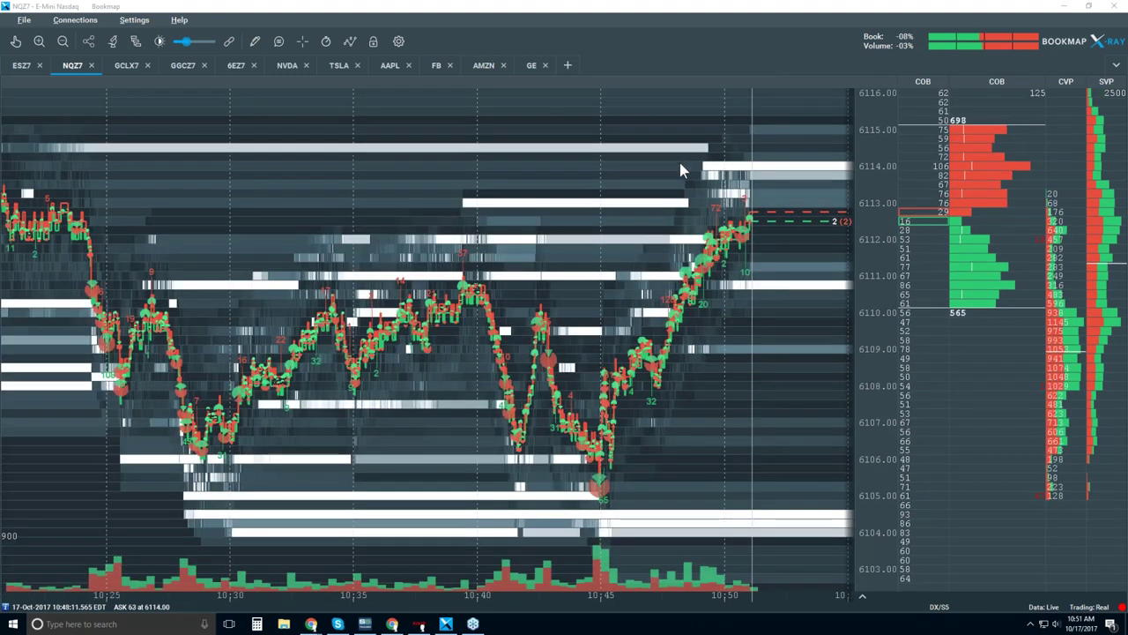
scroll(681, 164, down, 3)
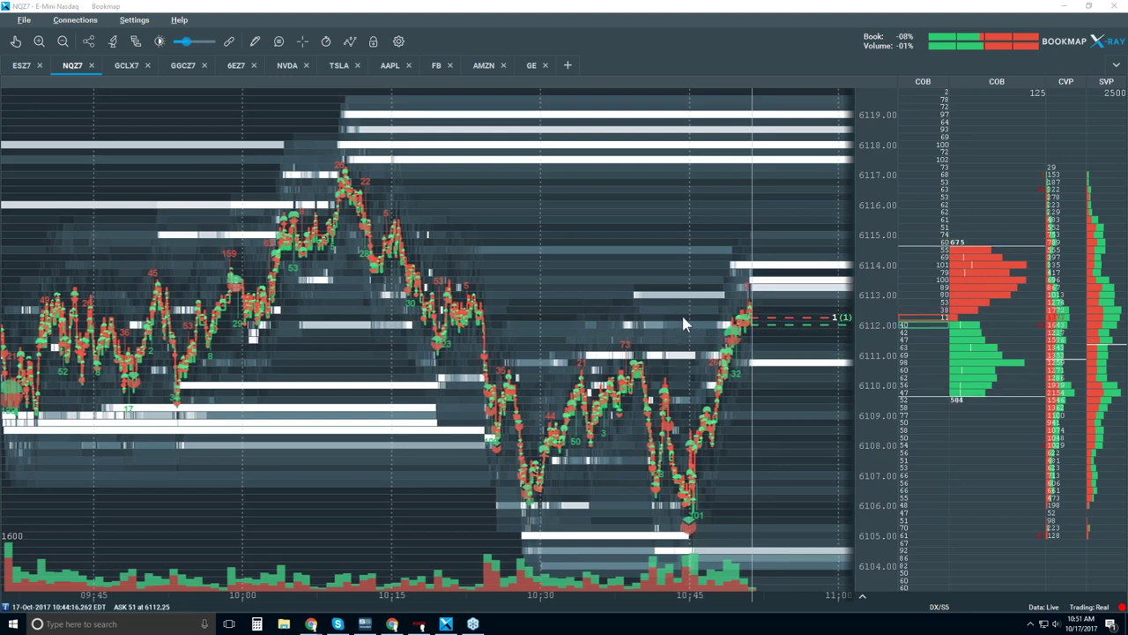
scroll(684, 320, up, 2)
scroll(683, 319, up, 2)
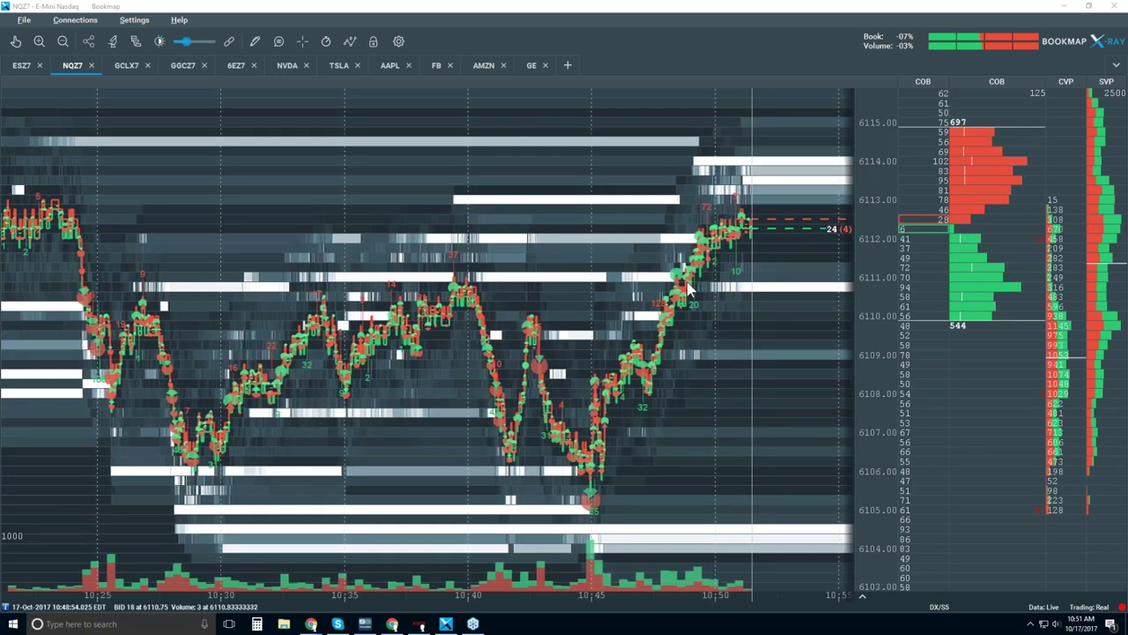
scroll(687, 286, down, 2)
scroll(687, 286, down, 2)
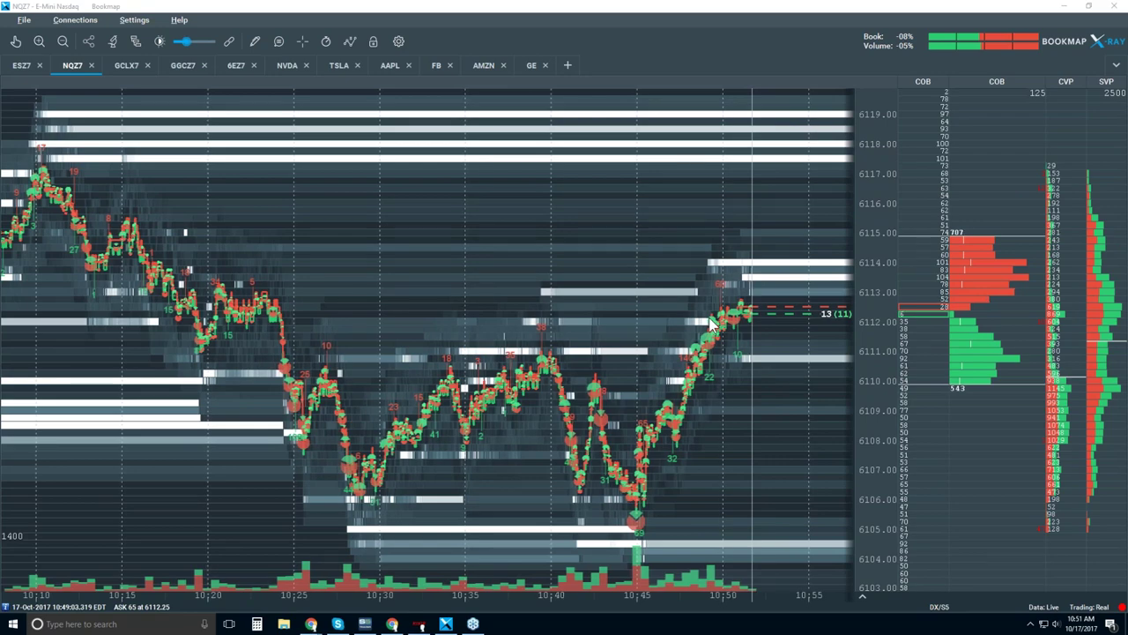
scroll(709, 322, up, 3)
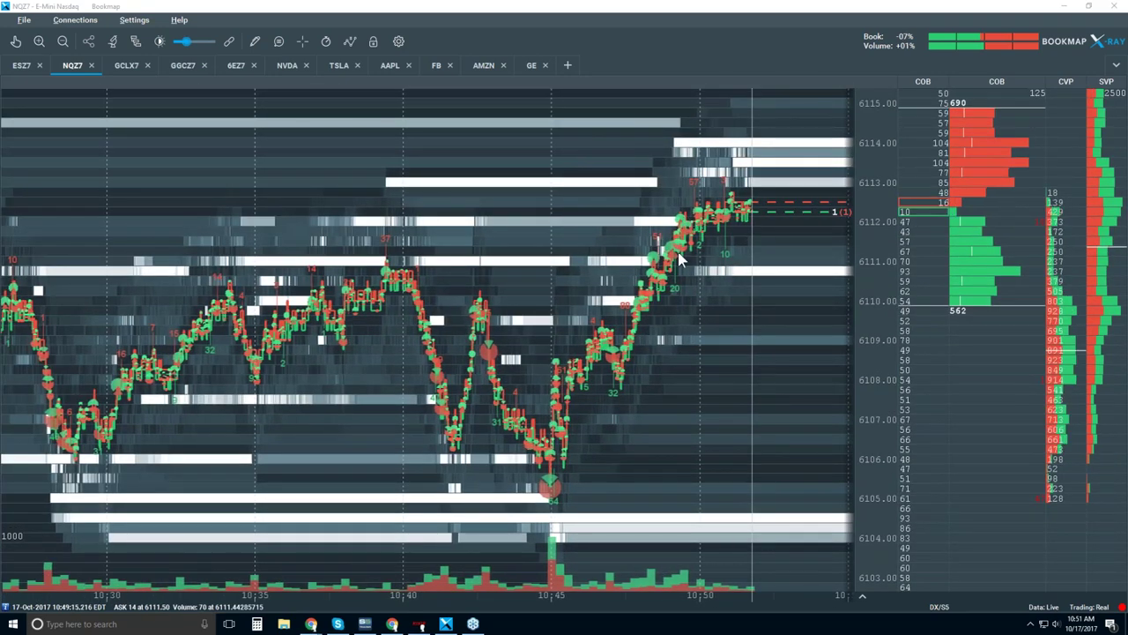
Examine how the price trades between the bright liquidity bands near 6110.75 and 6113.00 after 10:50, close up and zoomed out.
scroll(666, 231, up, 2)
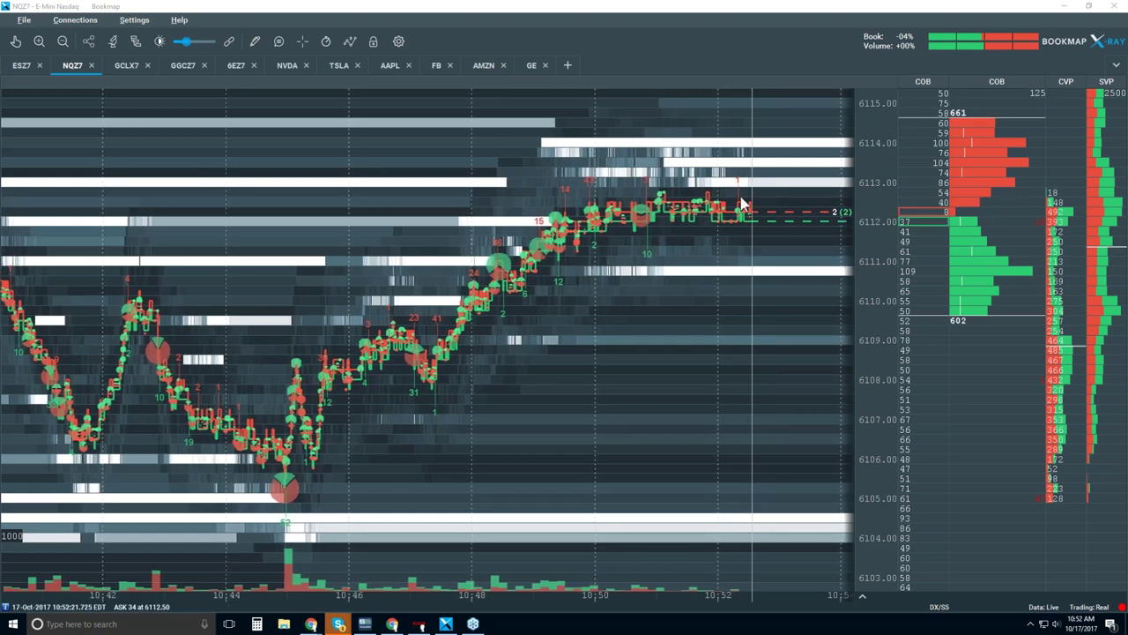
scroll(731, 180, up, 3)
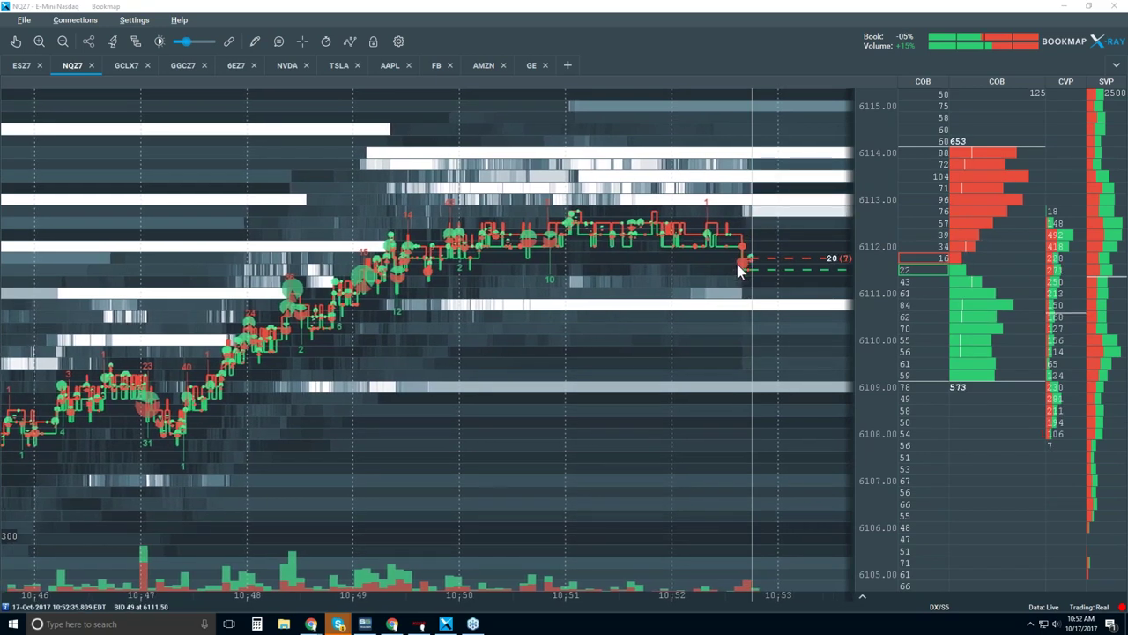
scroll(728, 255, down, 1)
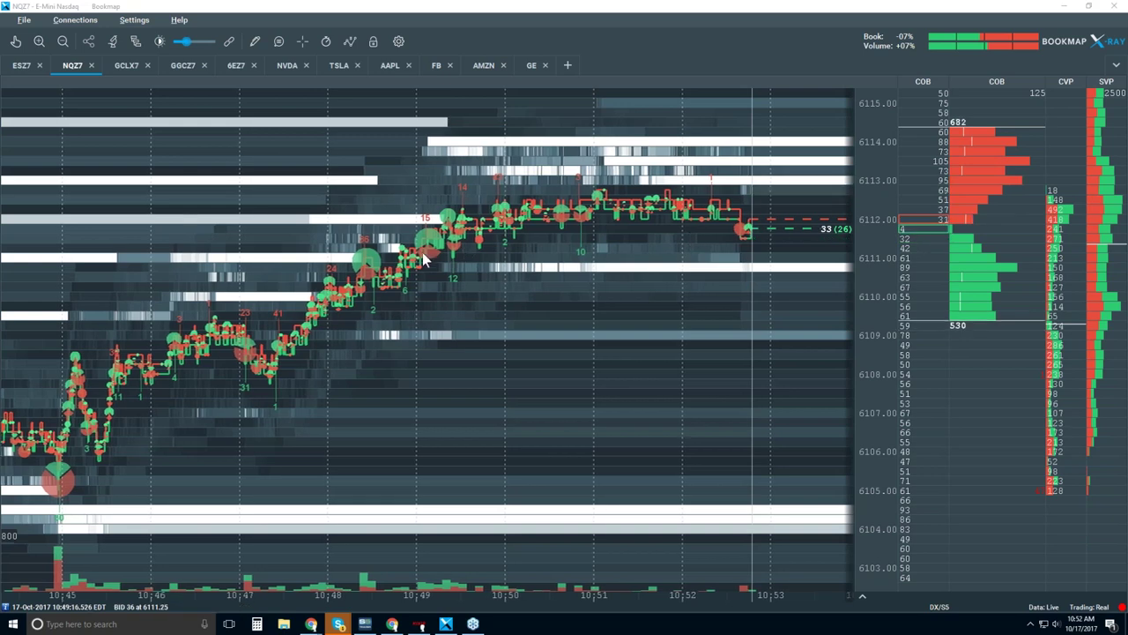
scroll(495, 229, down, 2)
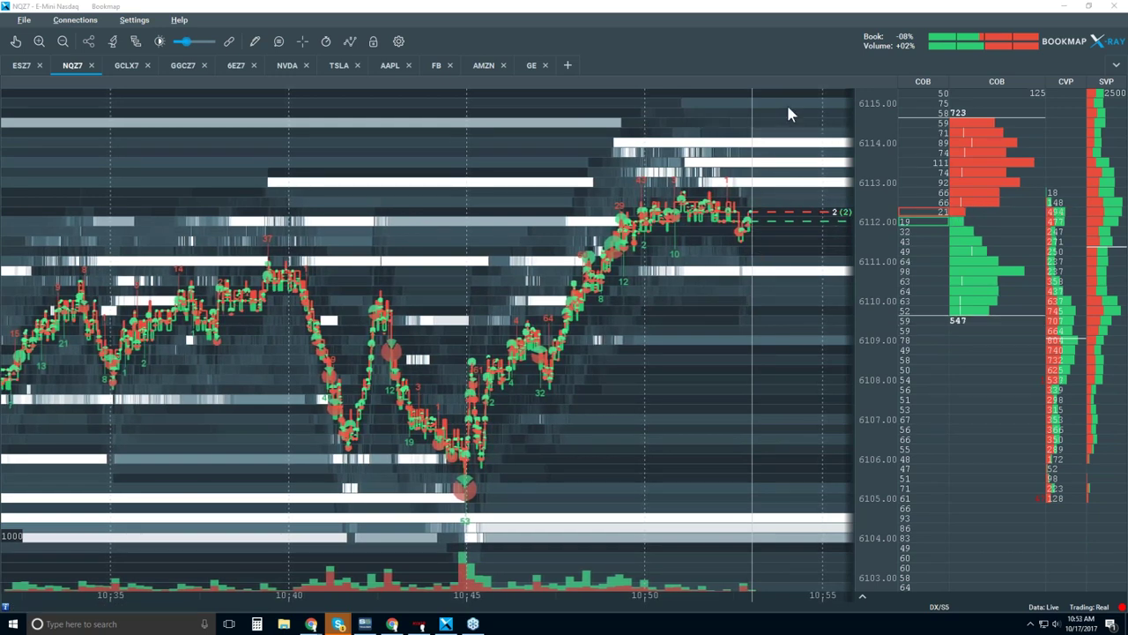
scroll(624, 202, down, 1)
scroll(626, 203, up, 1)
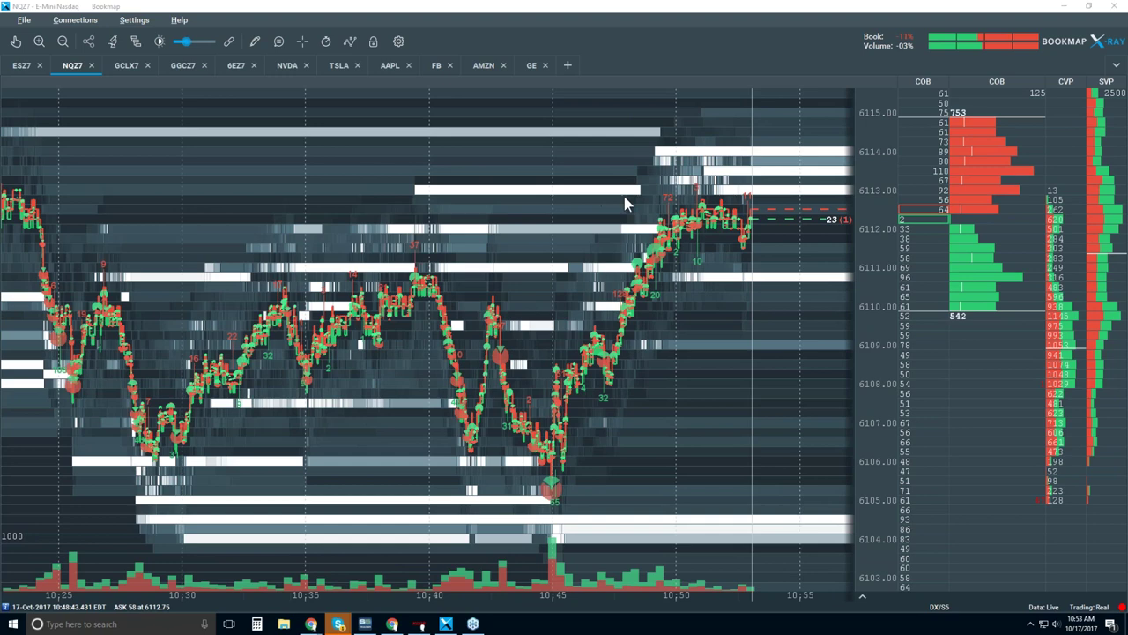
Compare the sideways trading near 6112.50 between 10:50 and 10:53 with the earlier price action at wider time scales.
scroll(705, 234, up, 2)
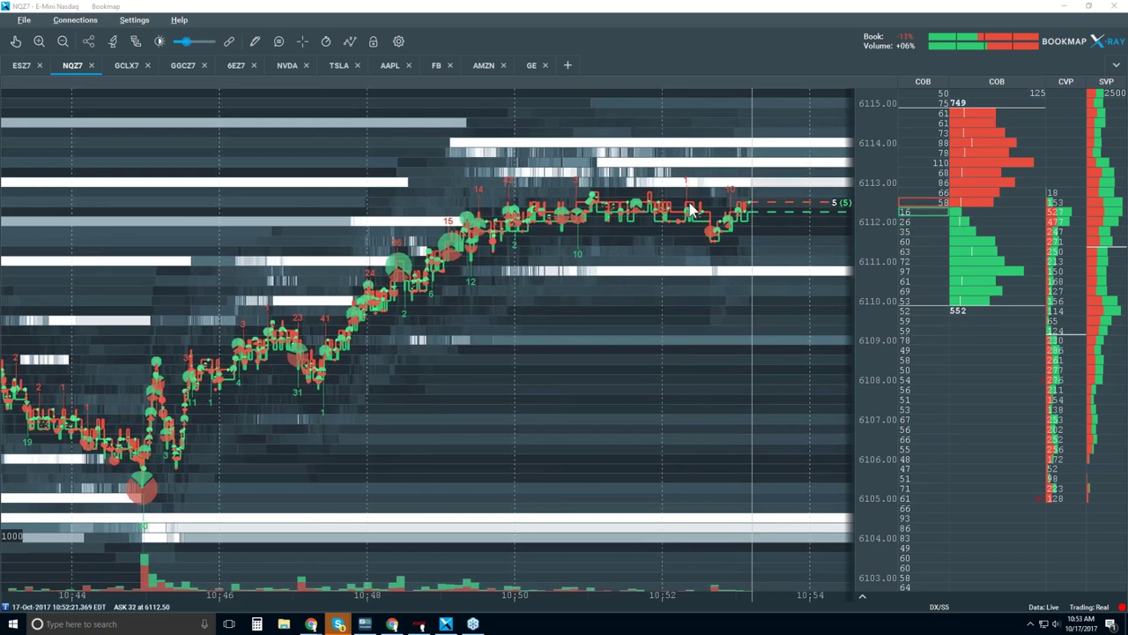
scroll(692, 207, down, 2)
scroll(692, 207, down, 1)
scroll(692, 208, down, 1)
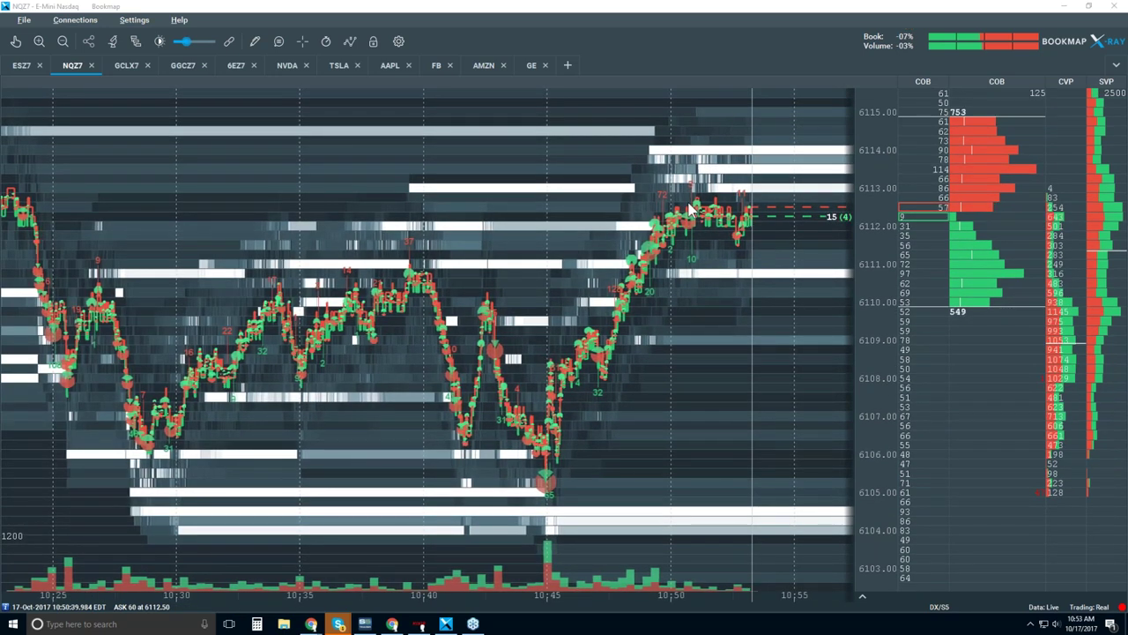
scroll(689, 209, down, 2)
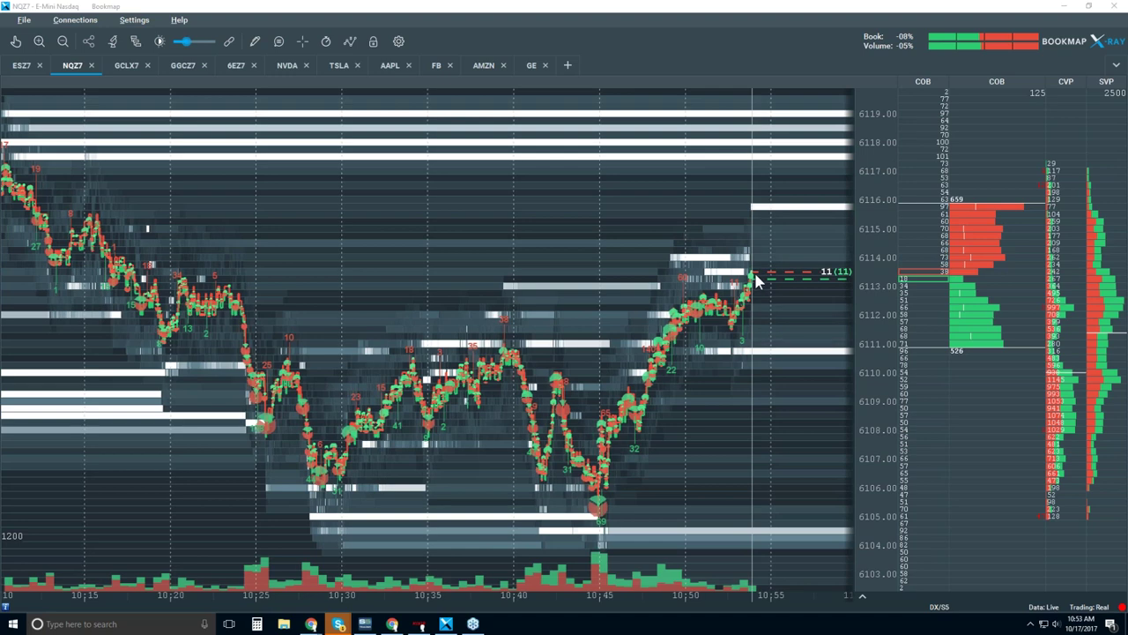
Examine the price's move through the bright liquidity bands between 6113.00 and 6114.00 around 10:53–10:54, close up and zoomed out.
scroll(745, 267, up, 2)
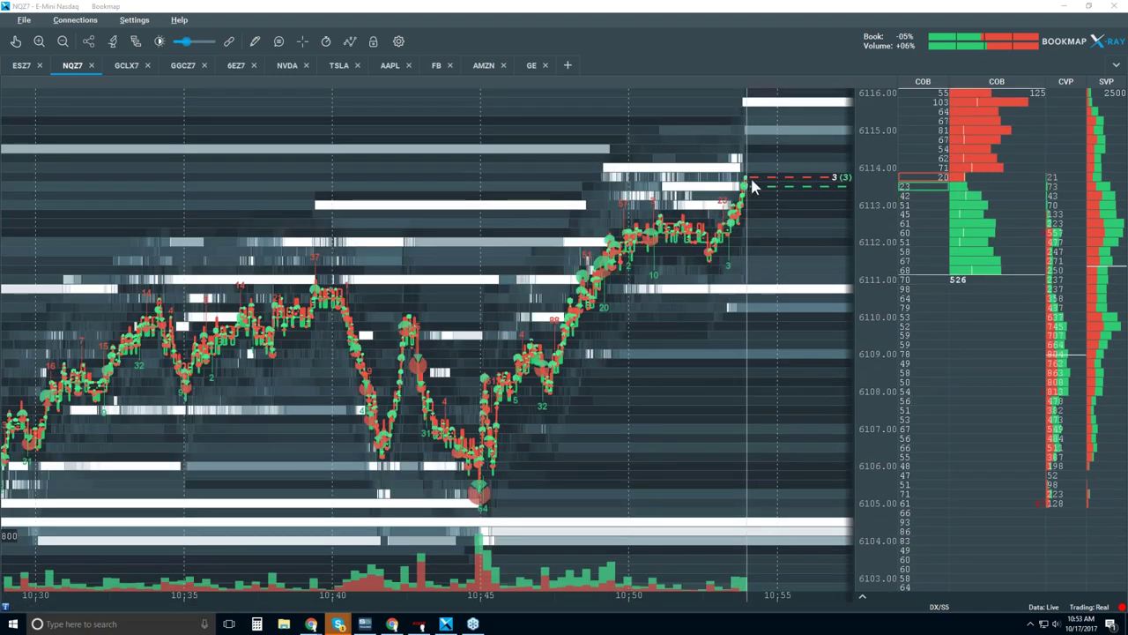
scroll(748, 190, up, 1)
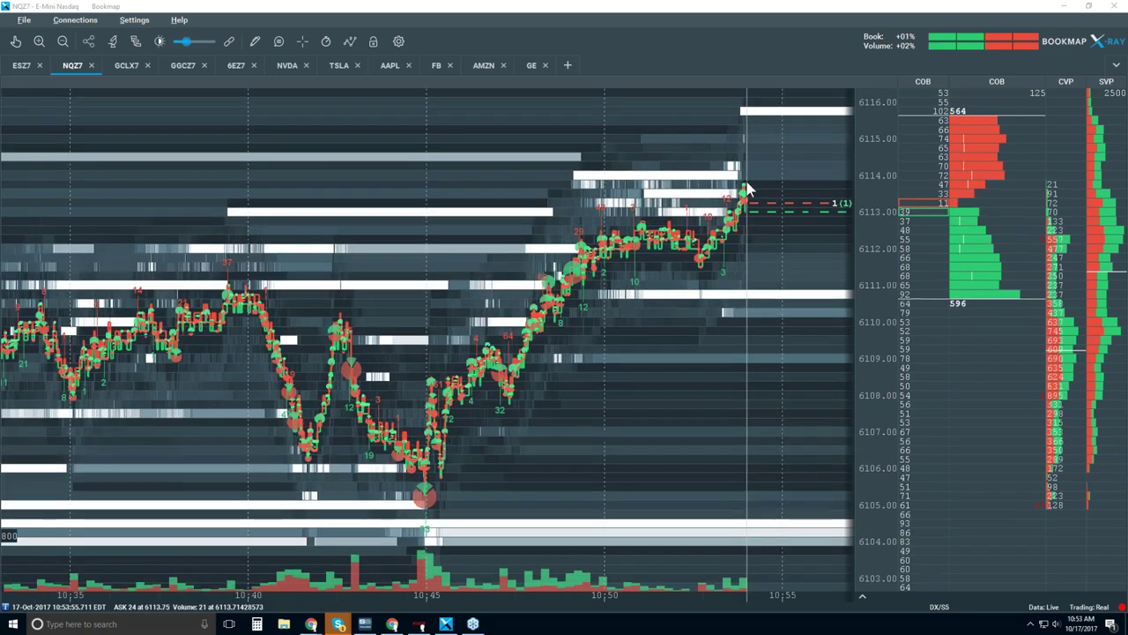
scroll(747, 189, up, 3)
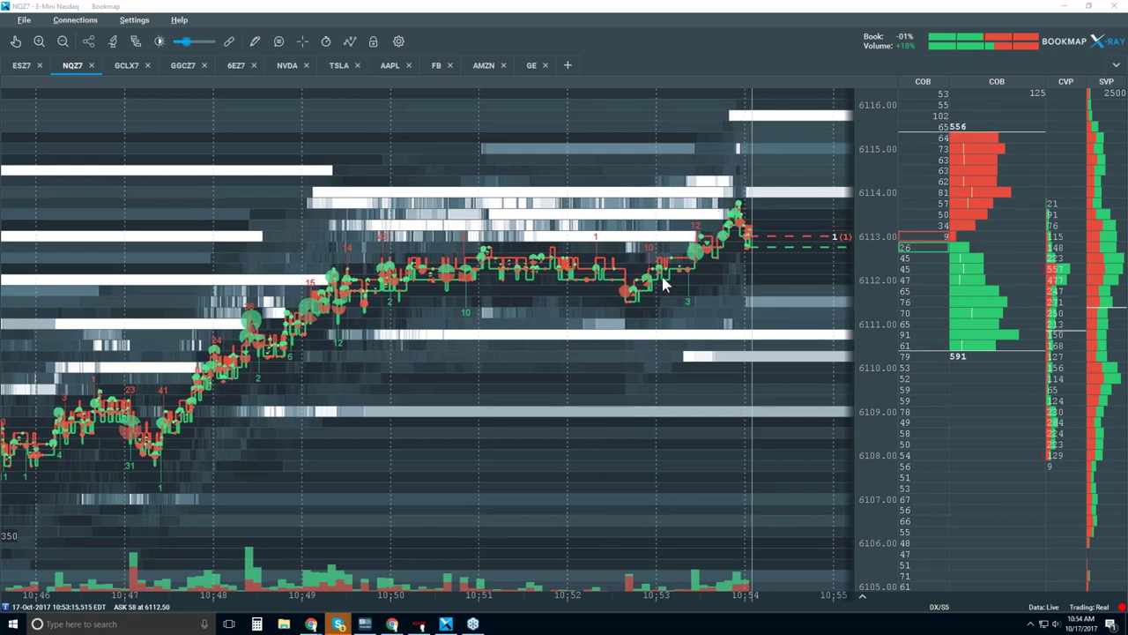
scroll(663, 280, down, 4)
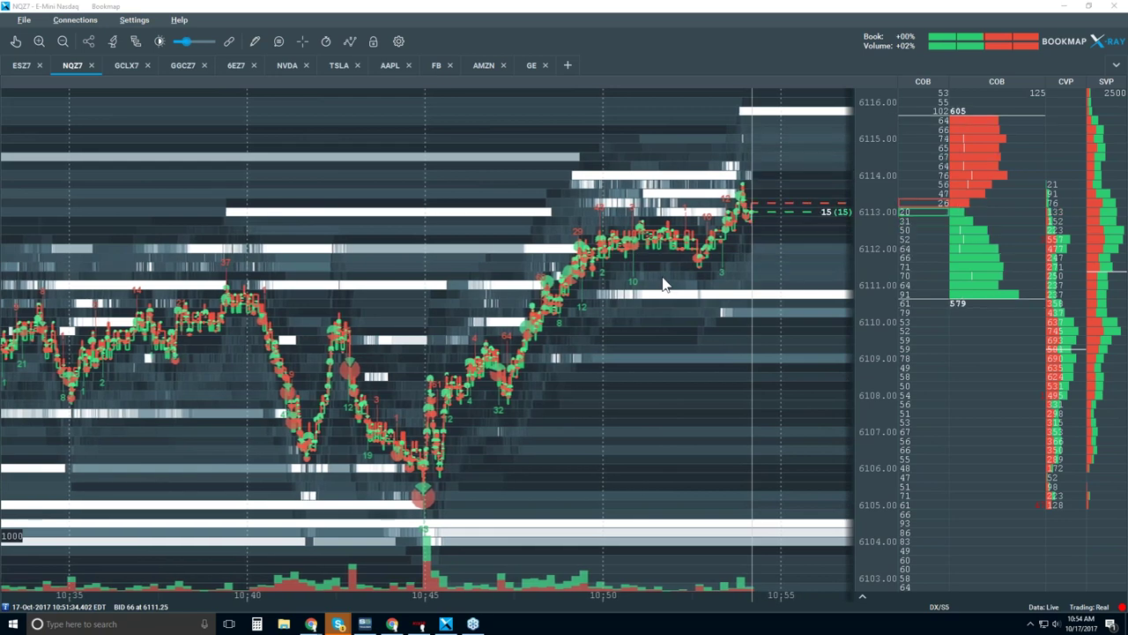
scroll(663, 284, down, 1)
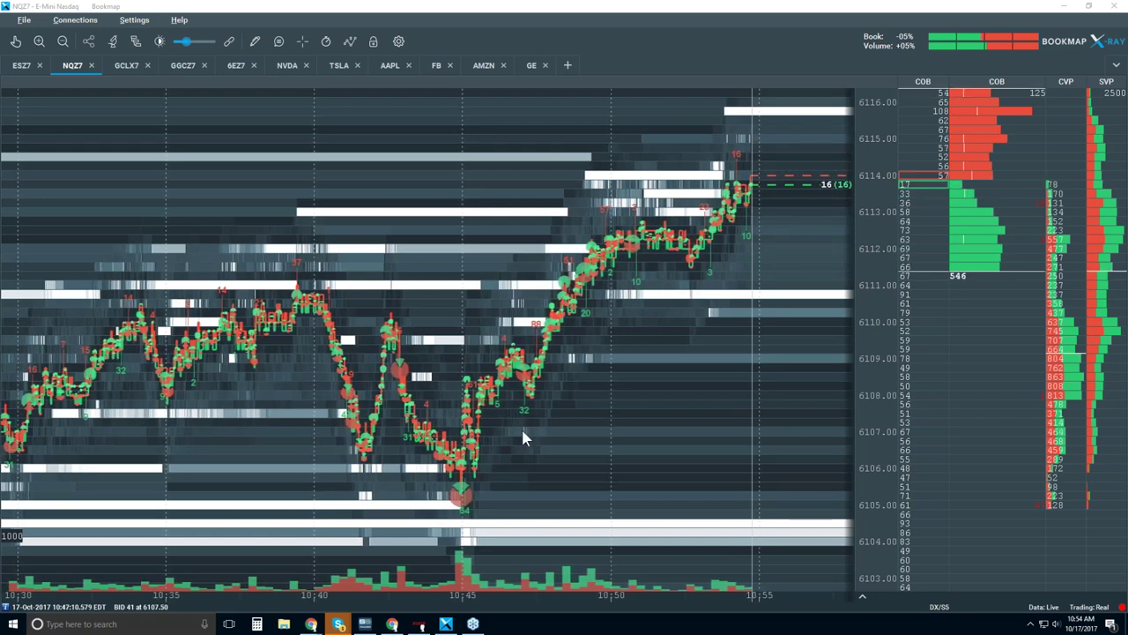
Examine the volume dots and liquidity bands along the rise from 6105.00 to 6116.00 at several time scales.
scroll(494, 397, down, 2)
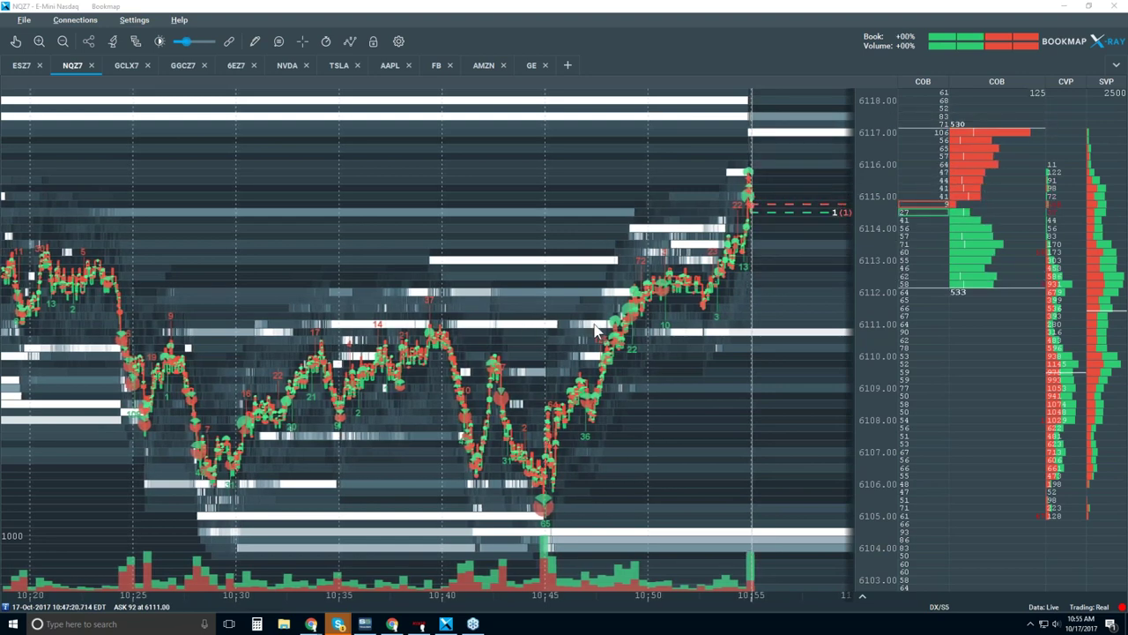
scroll(599, 328, up, 2)
scroll(617, 319, up, 2)
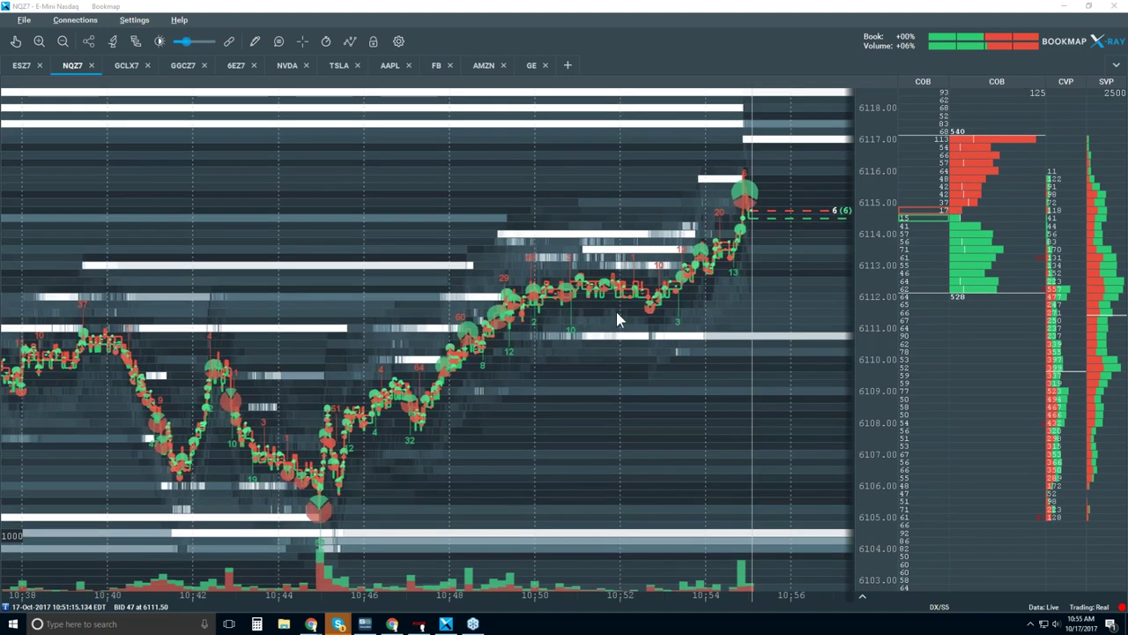
scroll(618, 317, up, 2)
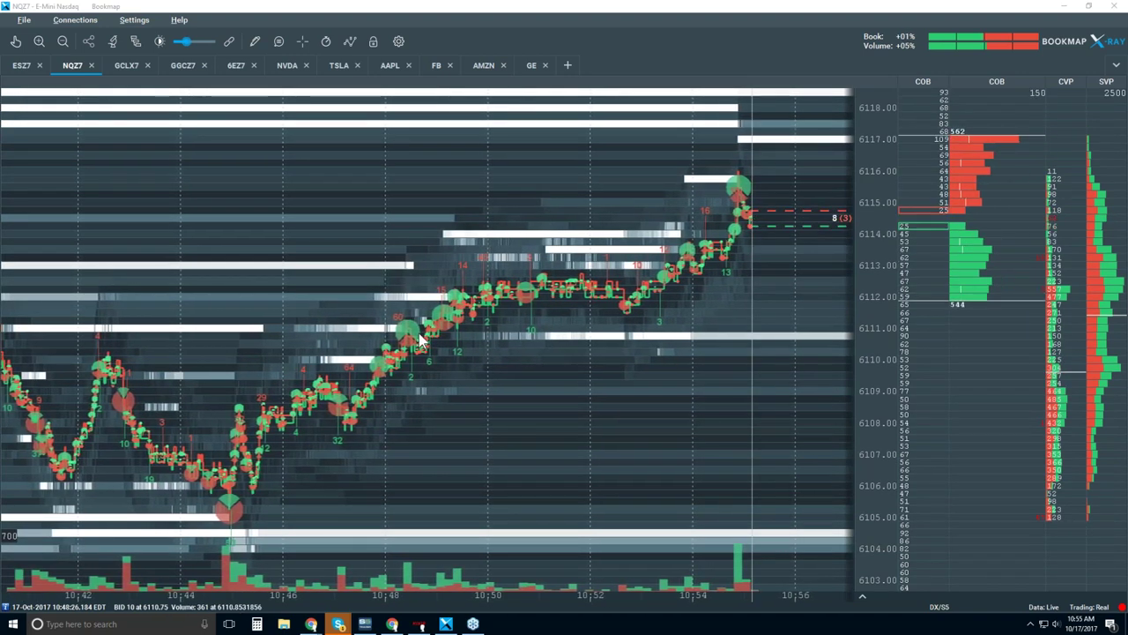
scroll(418, 335, down, 2)
scroll(417, 328, down, 2)
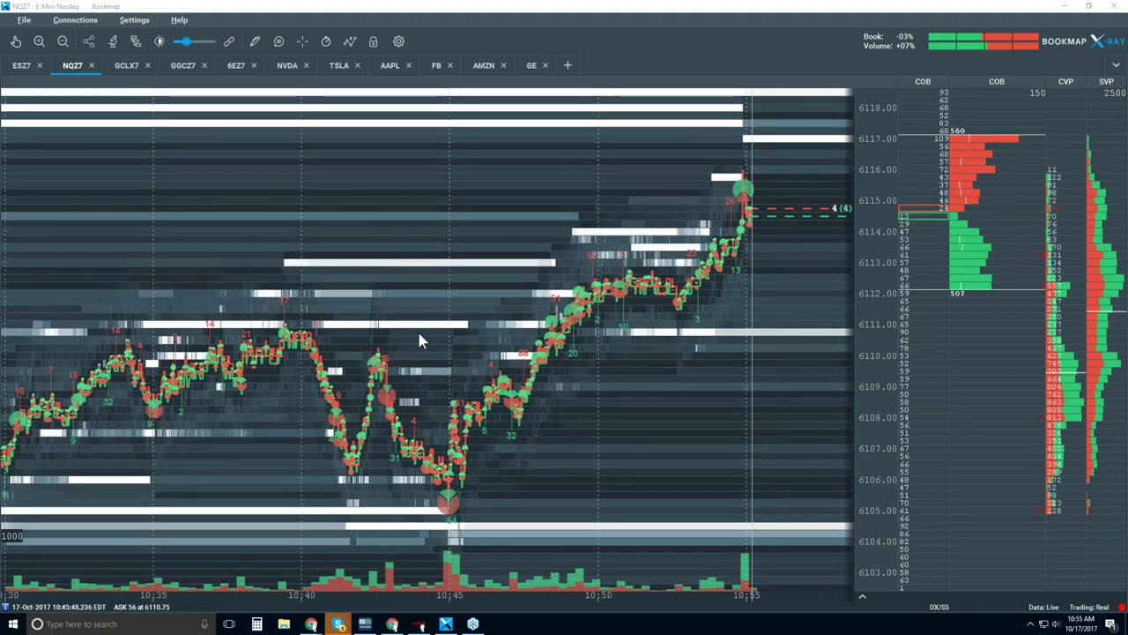
scroll(417, 328, down, 2)
Draw one rectangle around the 10:24–10:47 range below about 6110.50 and another around the 10:47–10:55 rise from about 6111.00 to 6115.50.
click(255, 42)
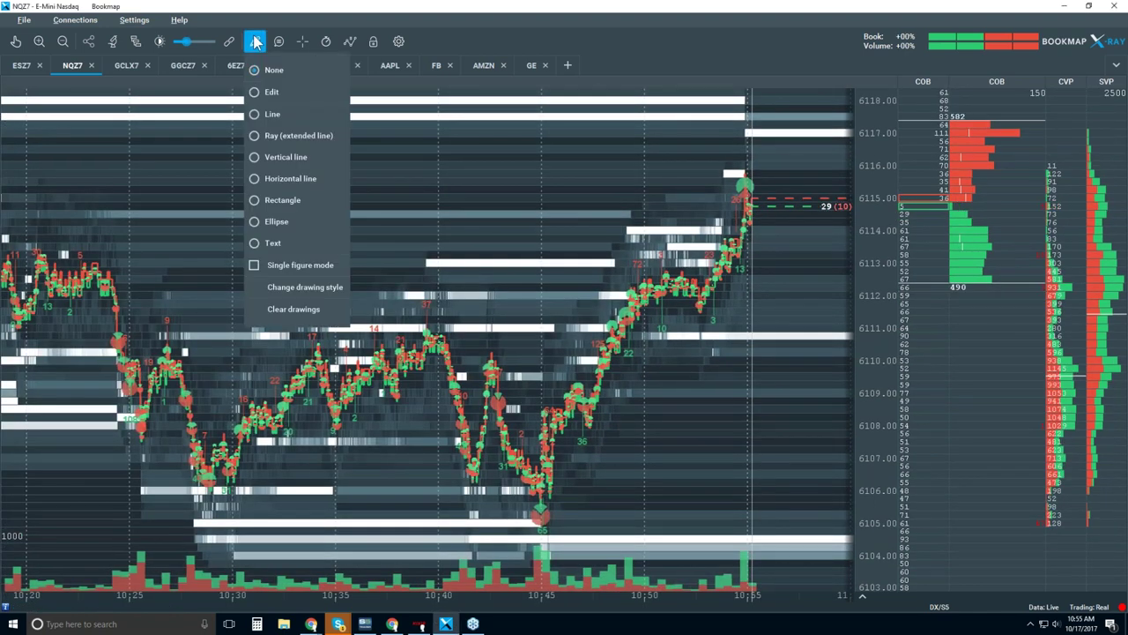
click(294, 200)
mouse_move(96, 343)
mouse_down()
mouse_move(582, 493)
mouse_move(585, 515)
mouse_up()
mouse_move(583, 181)
mouse_down()
mouse_move(753, 320)
mouse_move(749, 328)
mouse_up()
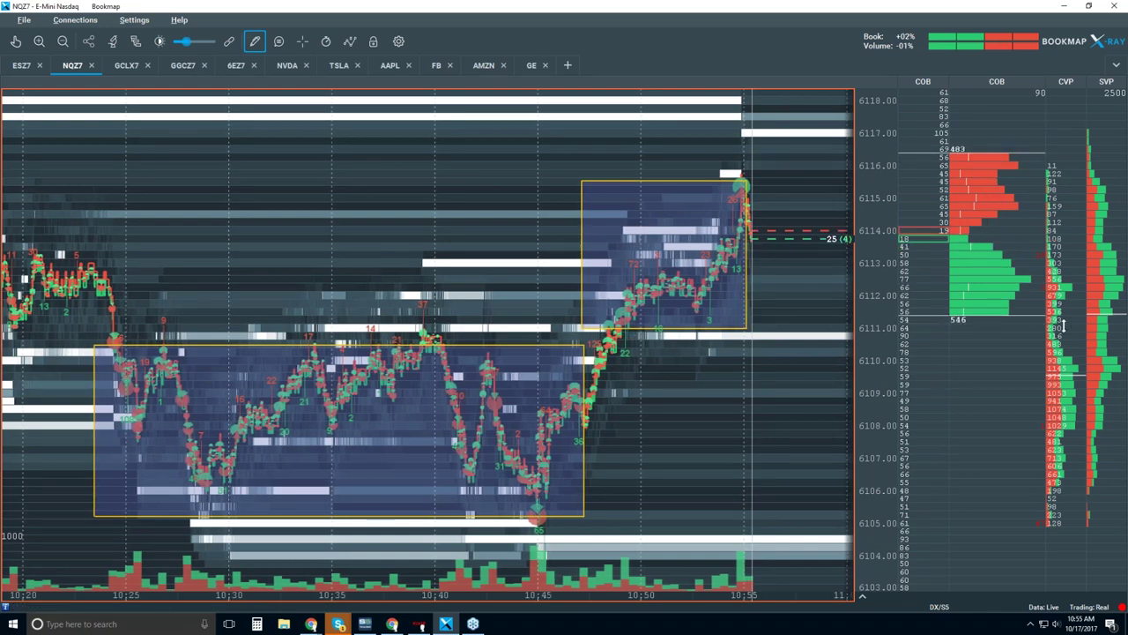
Widen the CVP column and narrow the COB bar column beside the chart.
scroll(1040, 313, up, 3)
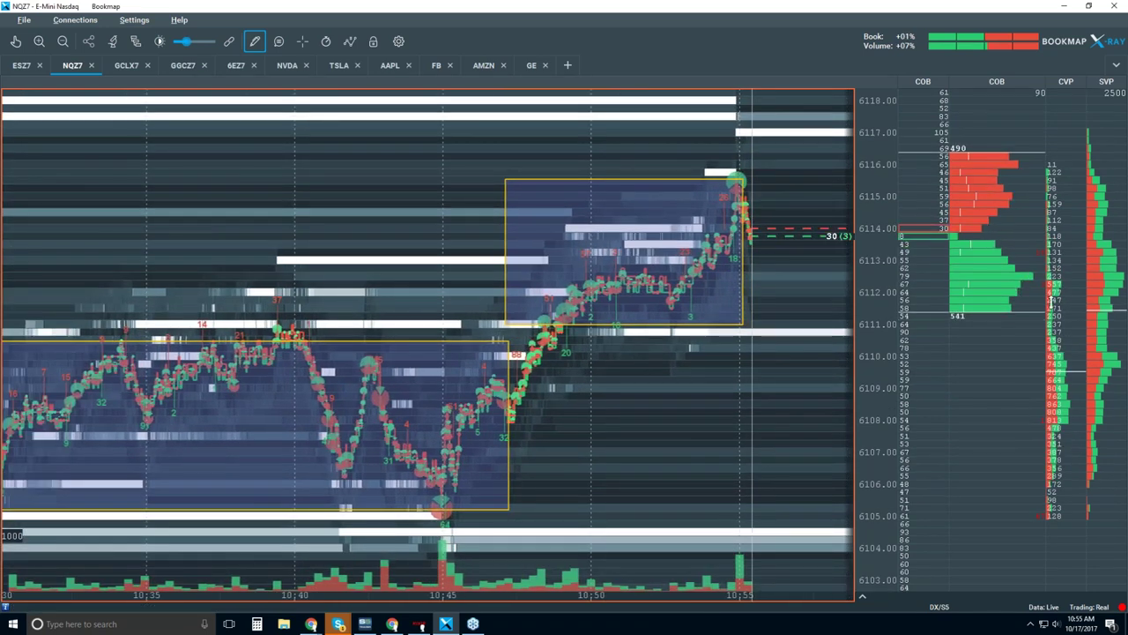
drag(1041, 81, 1010, 81)
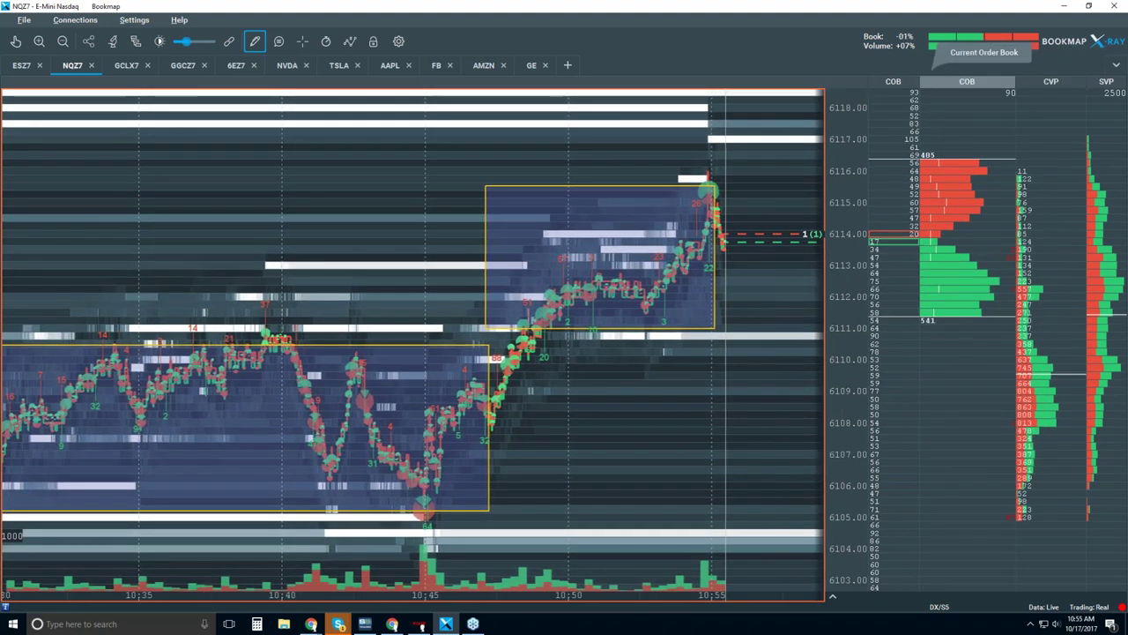
drag(926, 81, 973, 82)
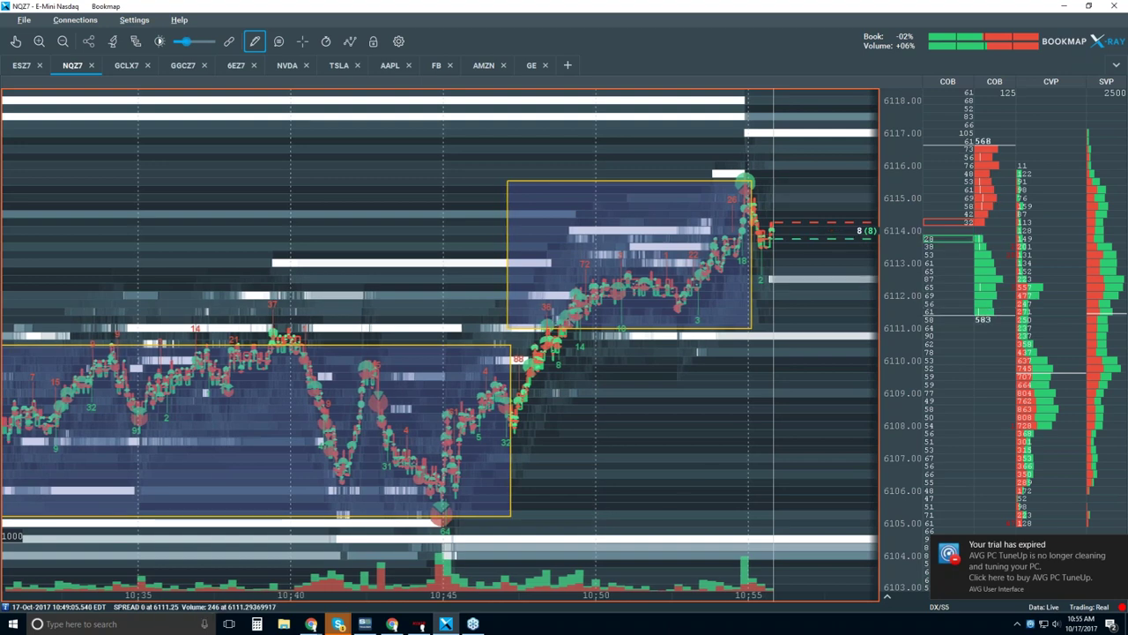
Clear all the drawings from the chart.
click(255, 42)
click(293, 309)
click(623, 367)
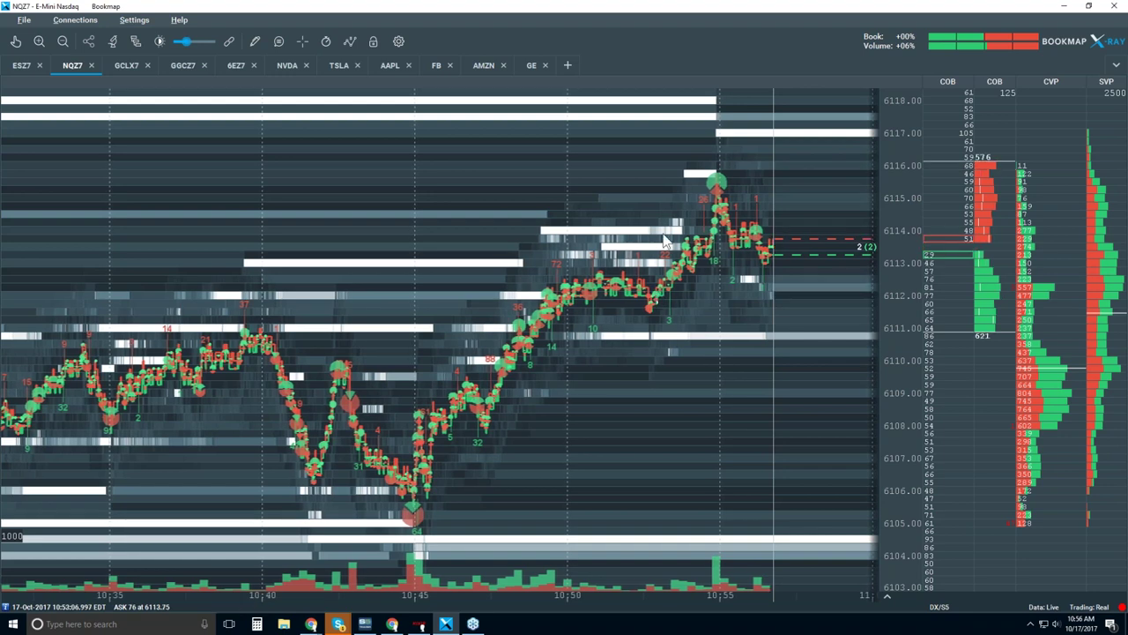
Hide the volume dots and examine how the bid/ask lines interact with the heatmap liquidity between 6111.00 and 6117.00 from 10:46 onward.
click(350, 41)
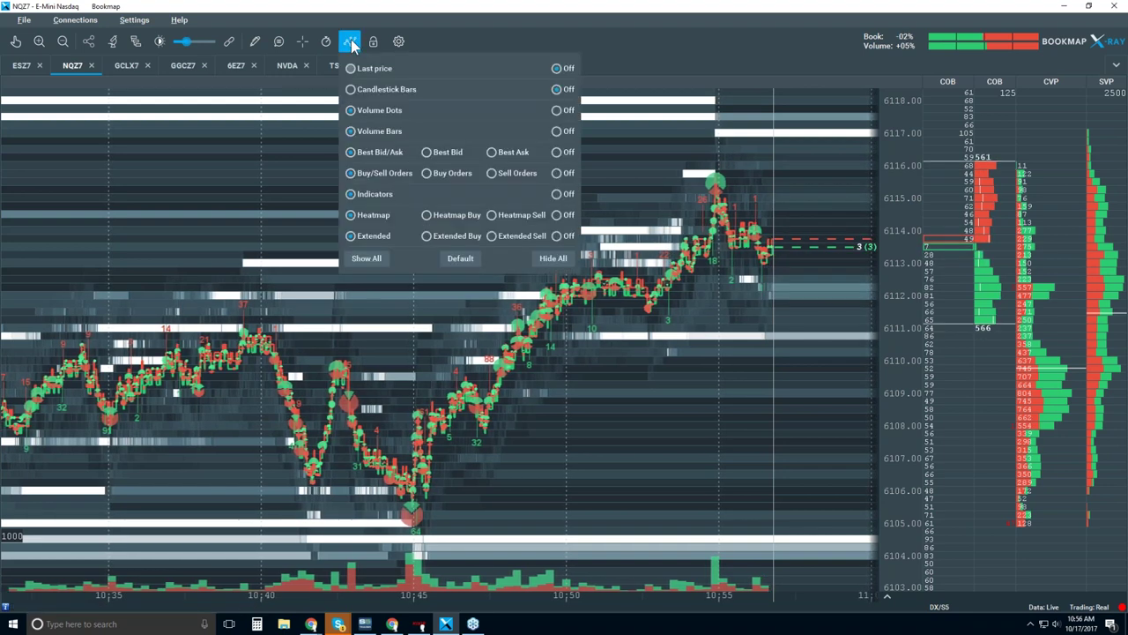
click(558, 111)
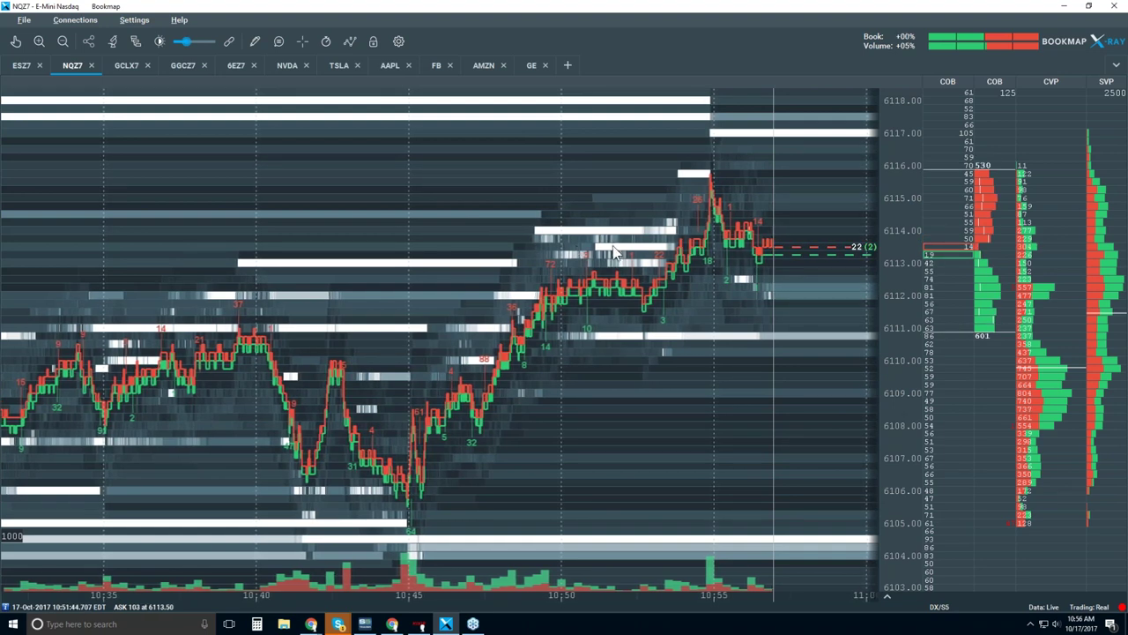
click(15, 41)
scroll(658, 258, up, 2)
scroll(669, 251, up, 3)
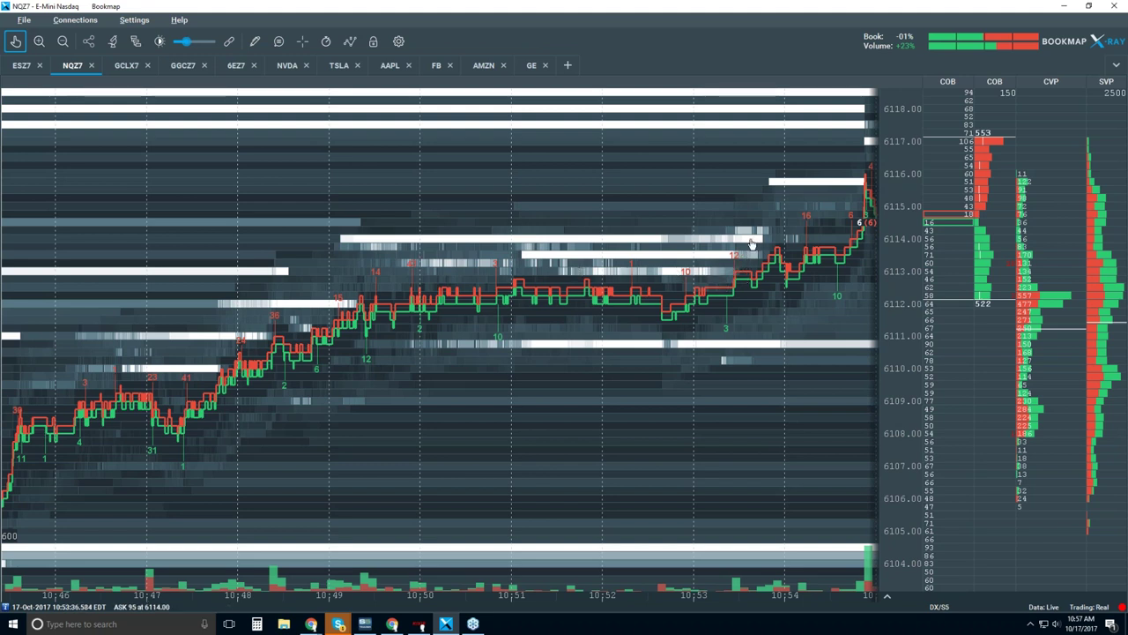
drag(769, 239, 591, 271)
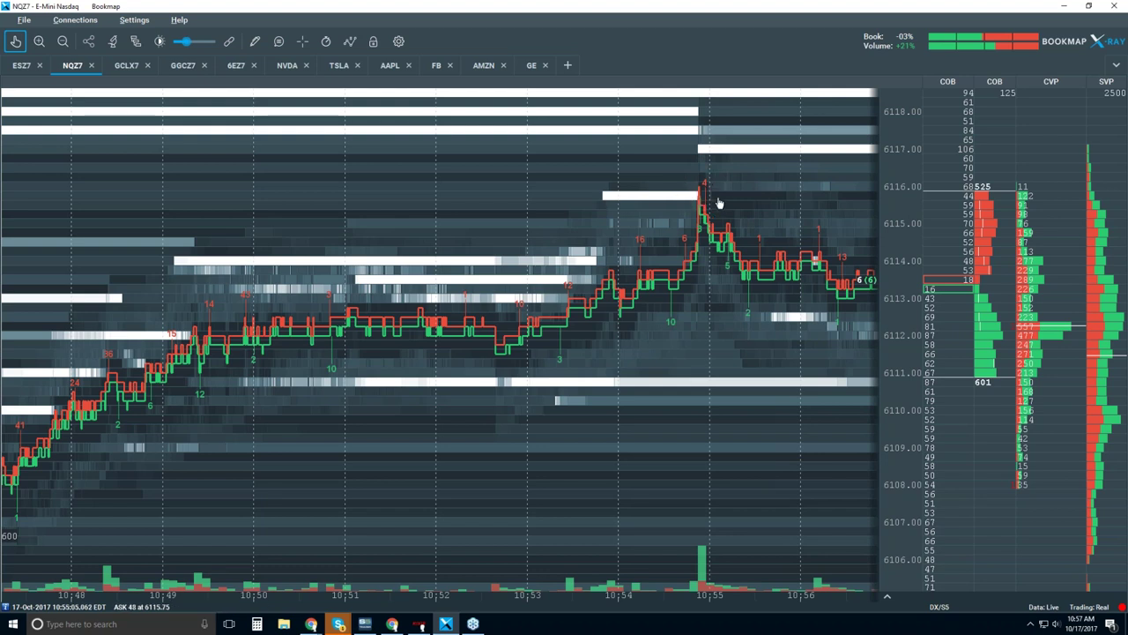
scroll(693, 195, down, 3)
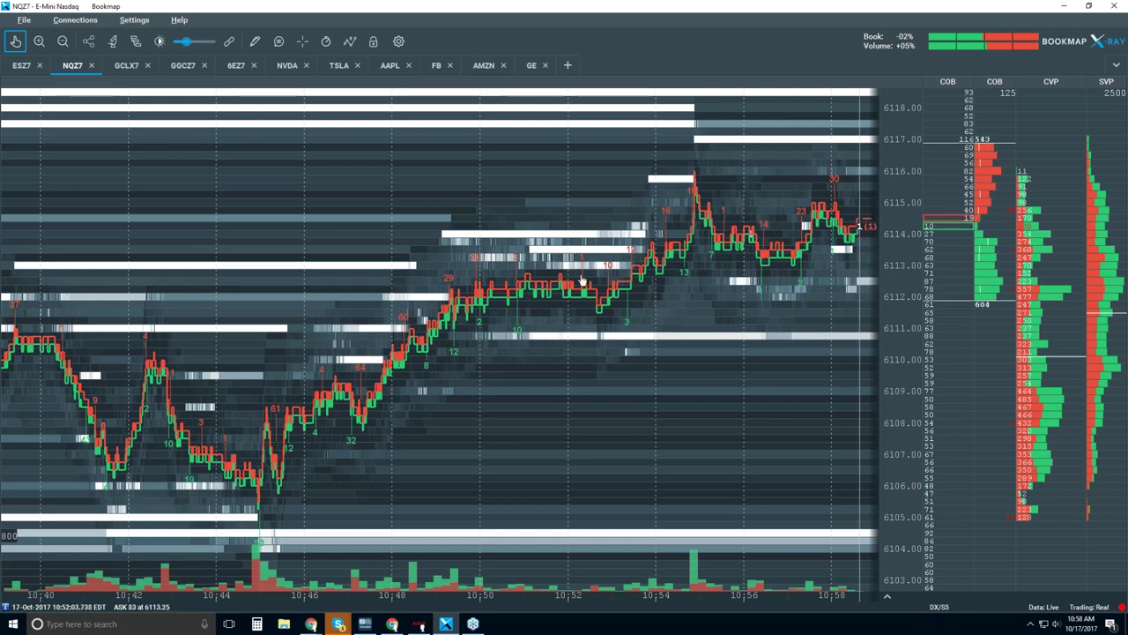
scroll(584, 282, down, 2)
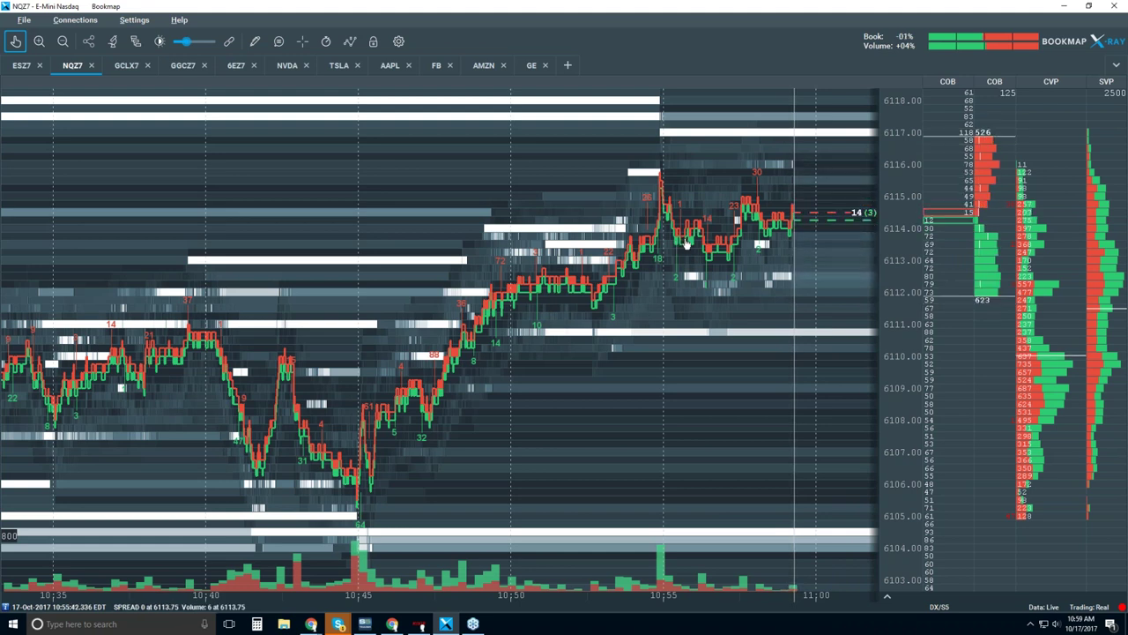
Show the volume dots on the chart again.
click(350, 40)
click(393, 113)
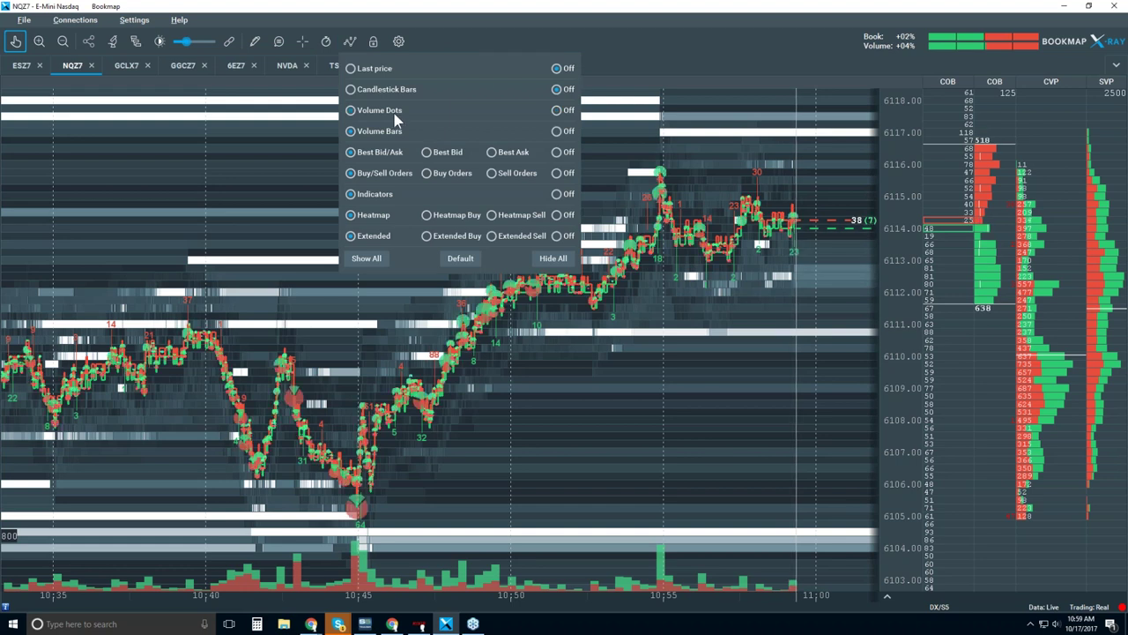
click(675, 181)
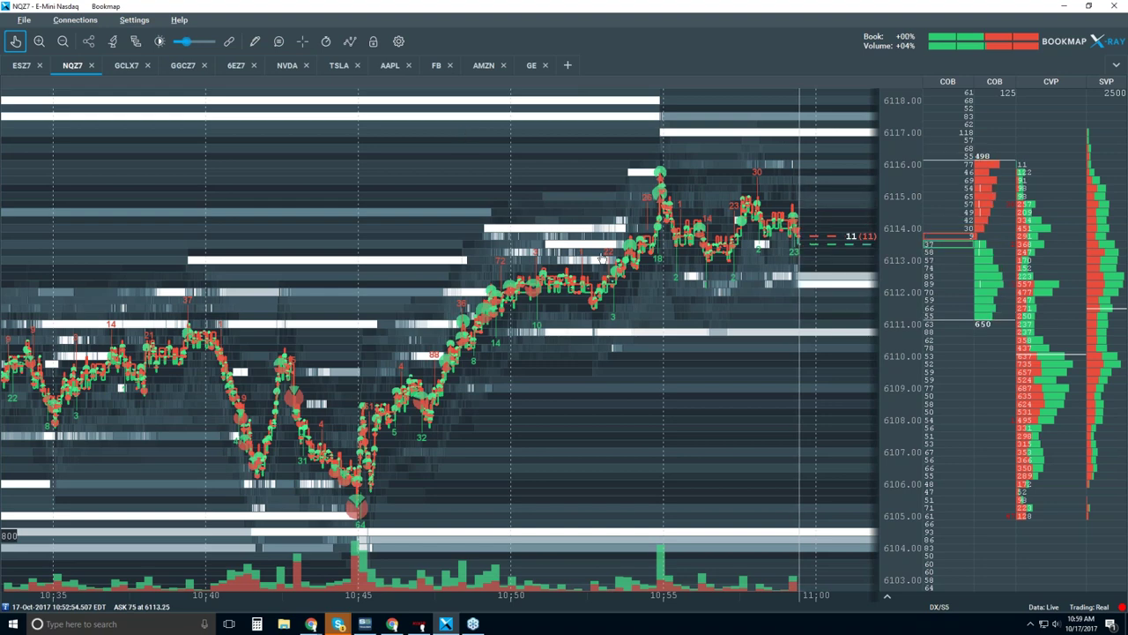
Turn off chart panning and review the price action from about 10:15 to 11:00 at a wider time scale.
click(88, 42)
scroll(474, 199, down, 3)
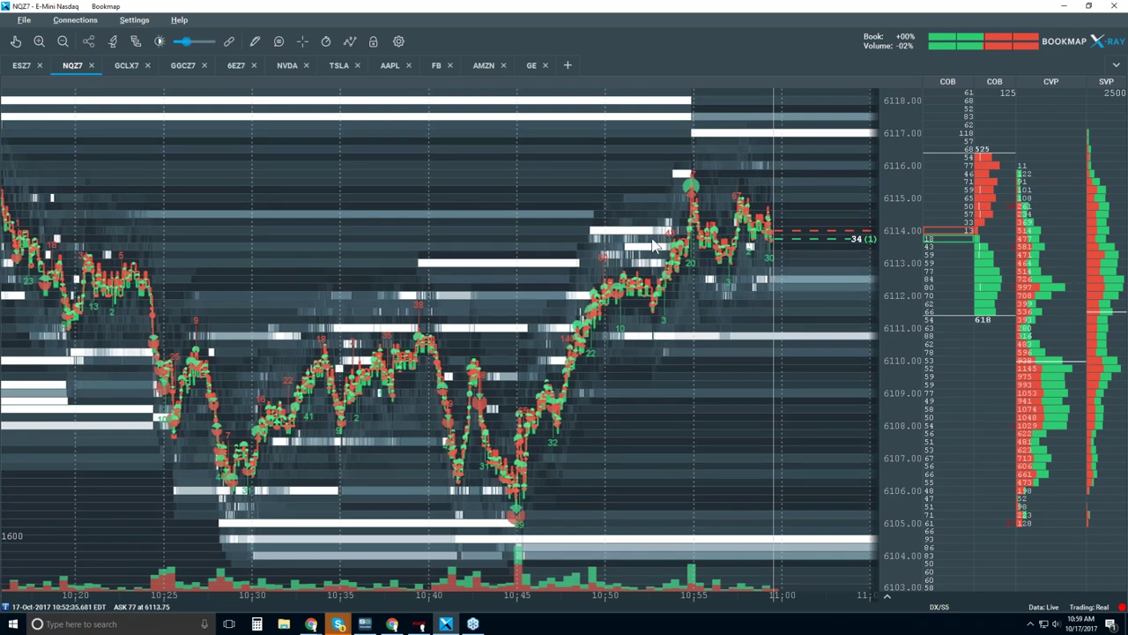
scroll(653, 246, down, 1)
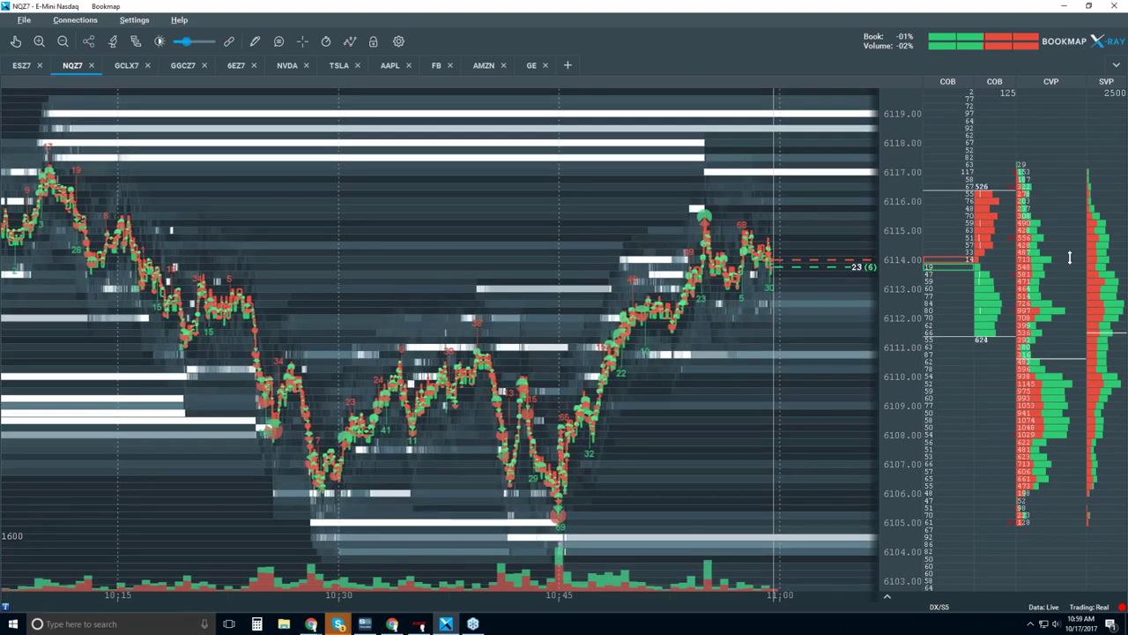